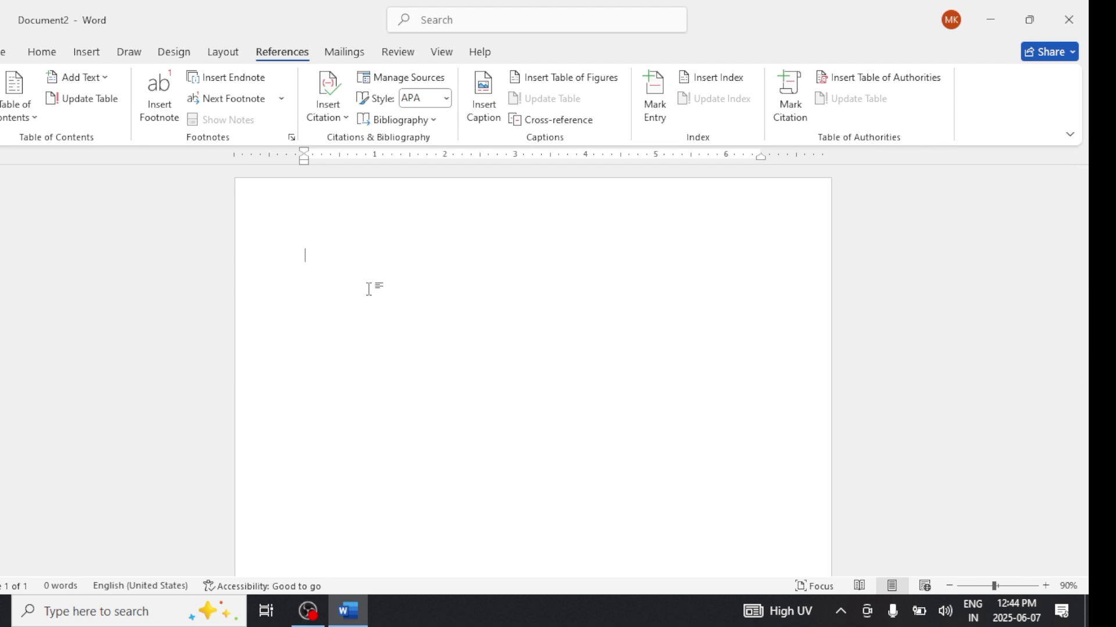
click(95, 50)
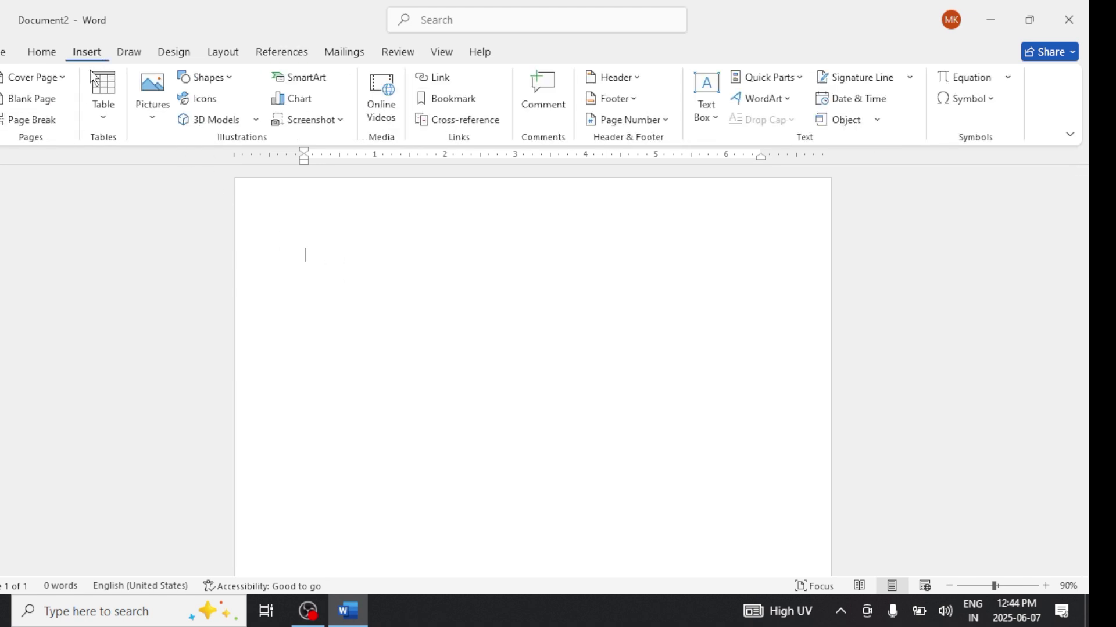
click(217, 56)
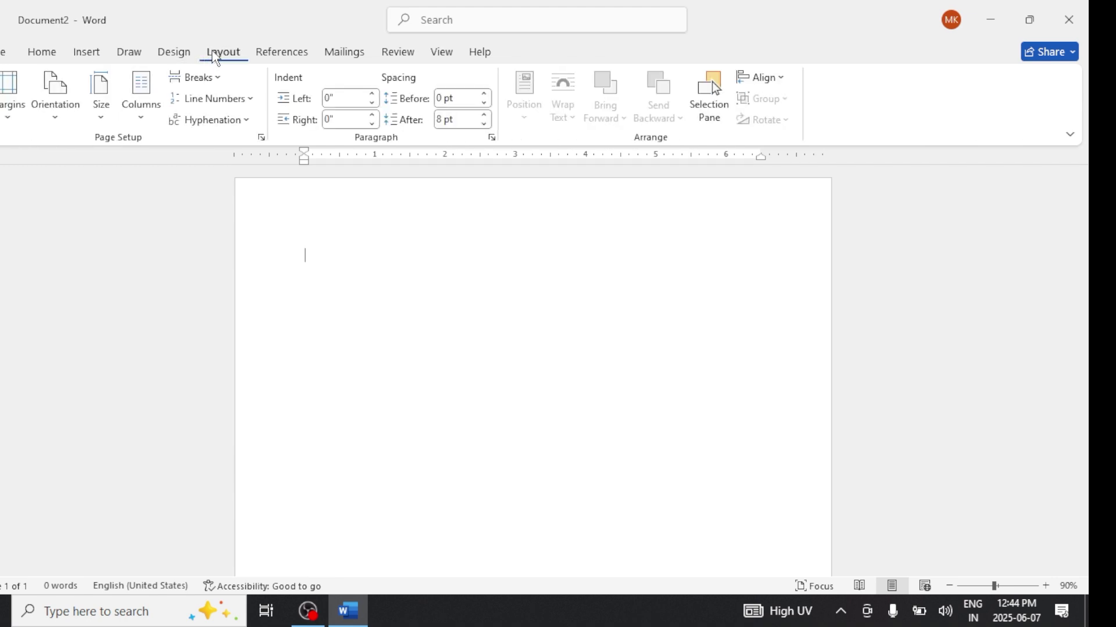
click(209, 79)
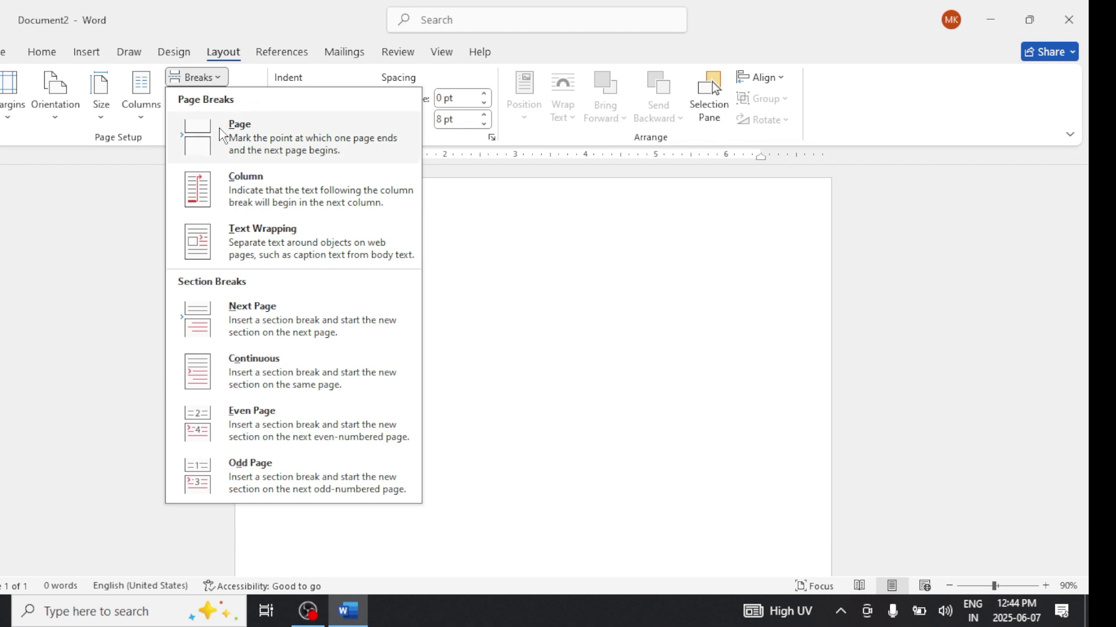
click(454, 490)
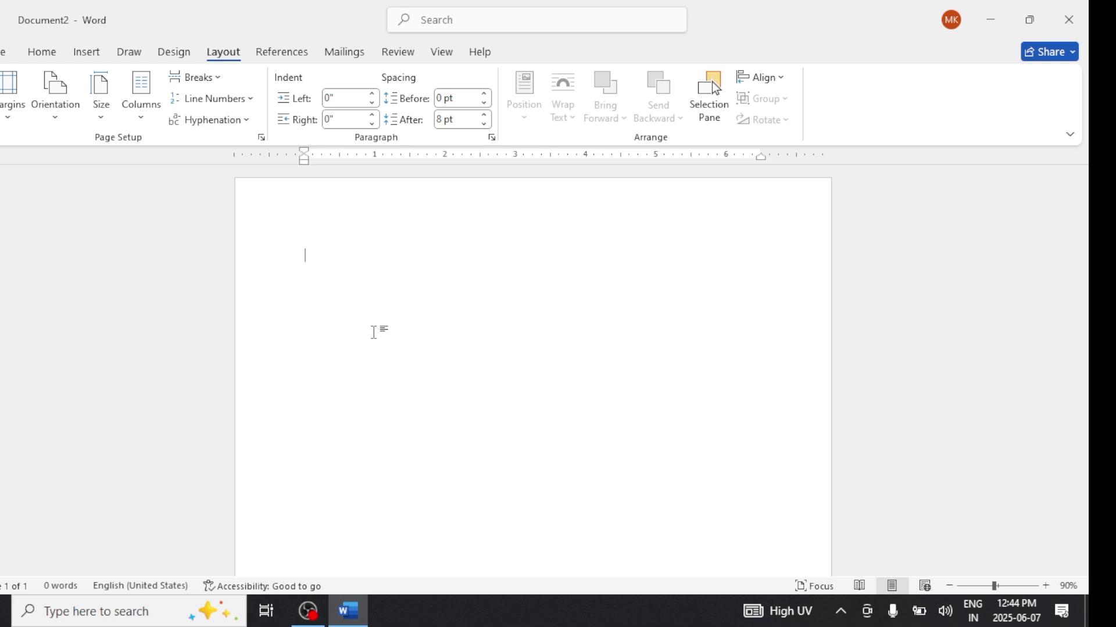
Step: Insert a page break in the blank document and enter the heading "Fundamental of computer" on page 2
key(ctrl+Return)
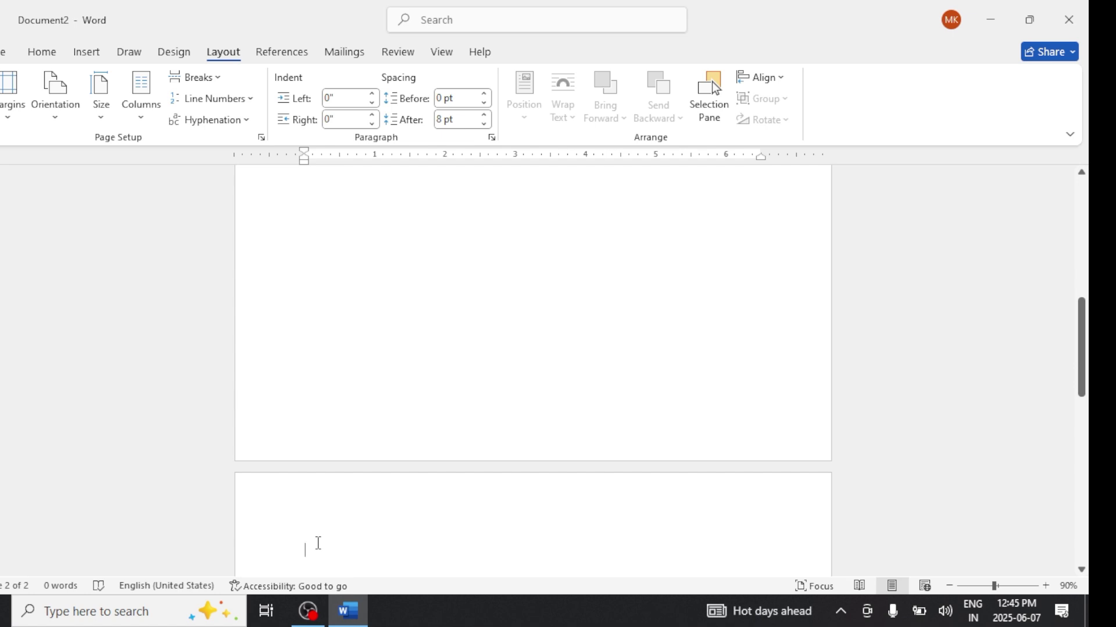
scroll(319, 544, down, 2)
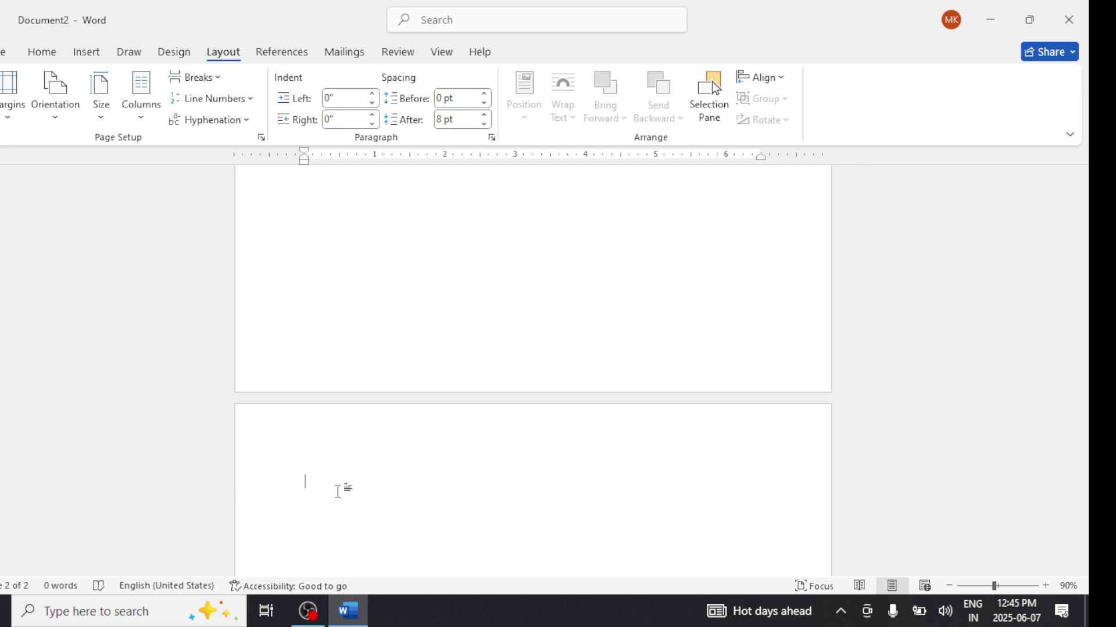
text(fund)
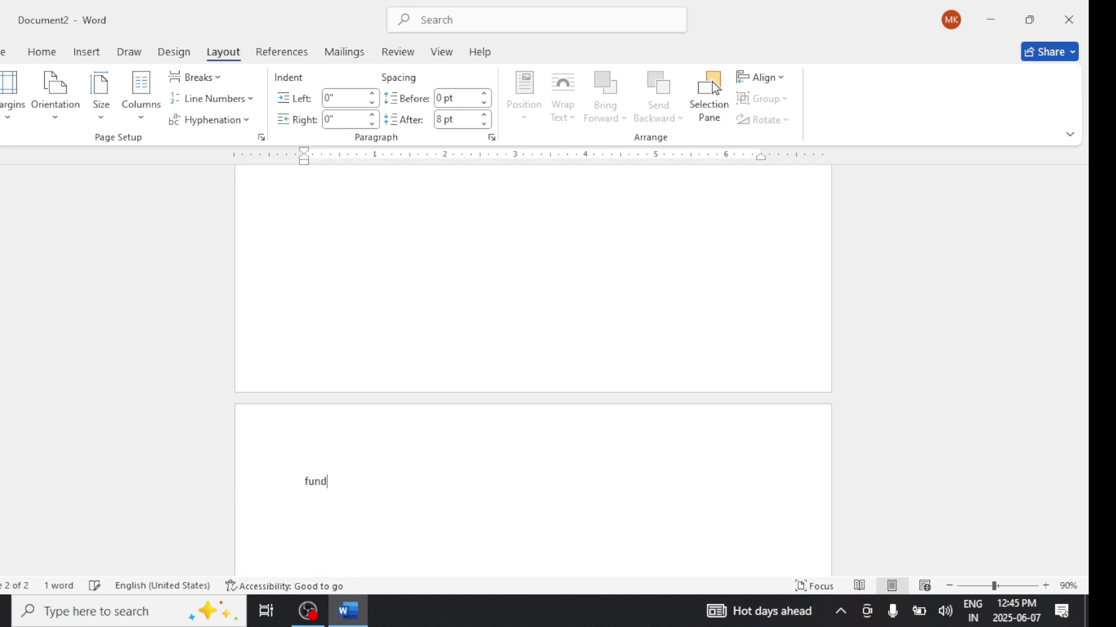
text(amental of comput)
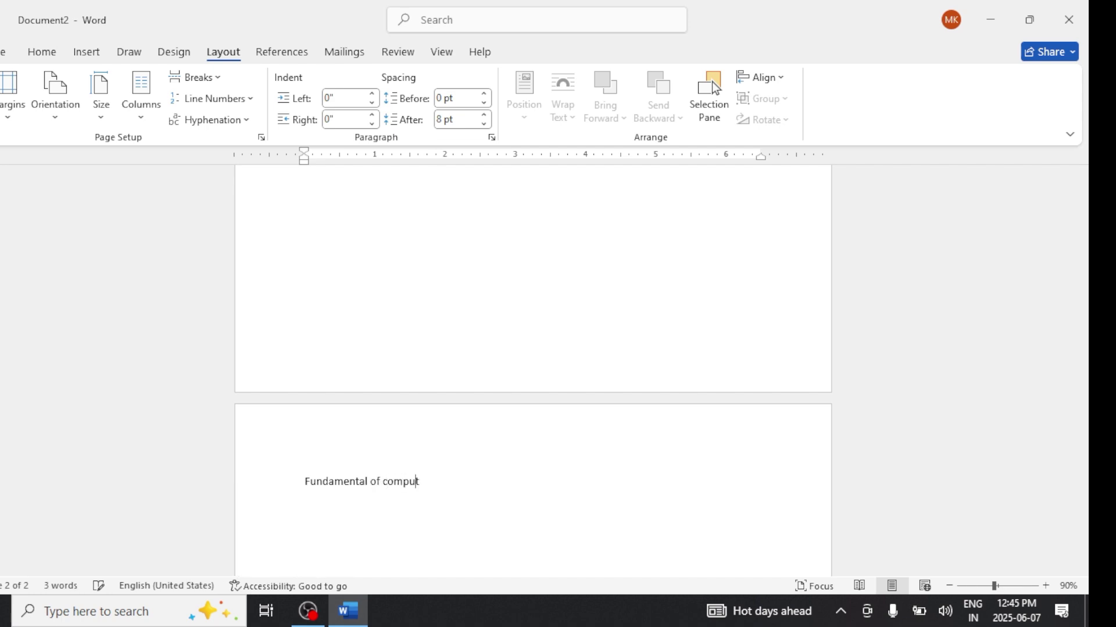
text(er)
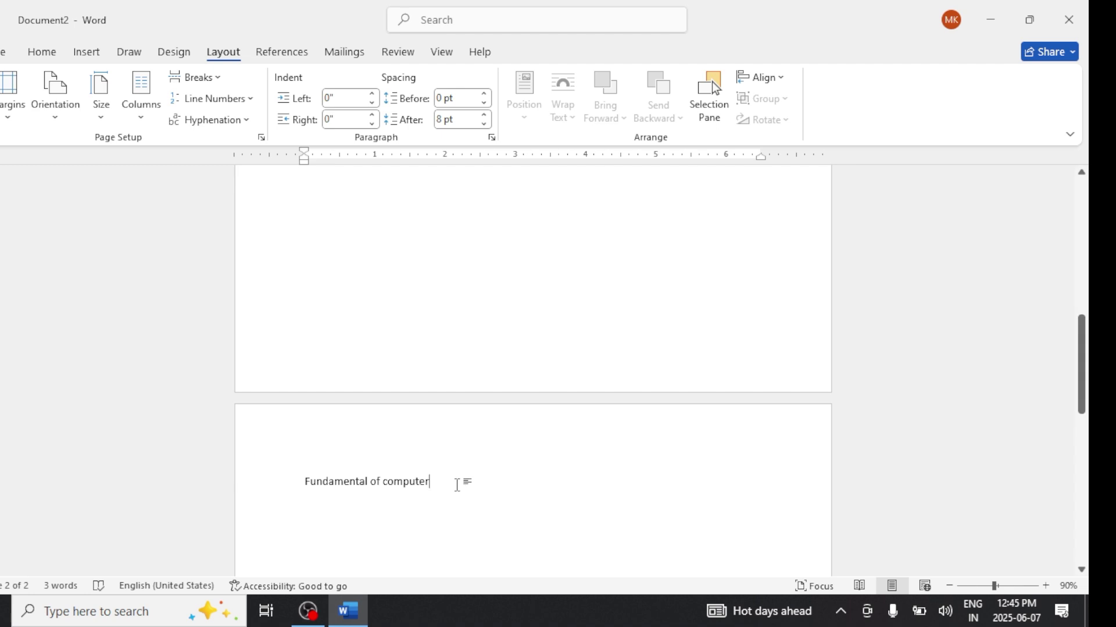
Step: Insert a page break after "Fundamental of computer" and enter the heading "MS Windows" on page 3
key(ctrl+Return)
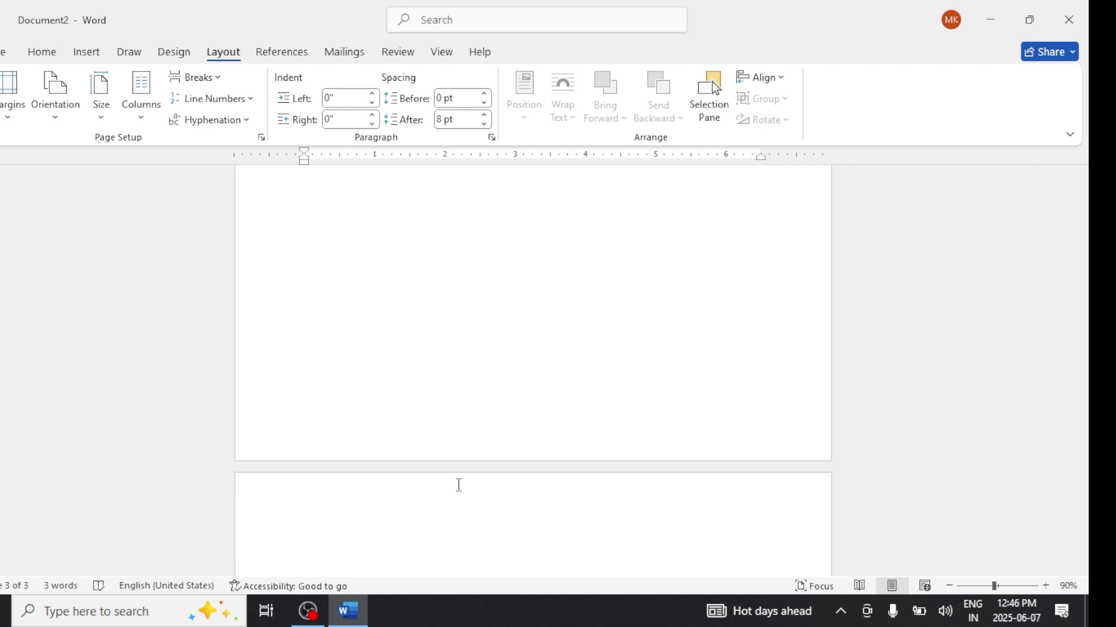
text(MS Windowd)
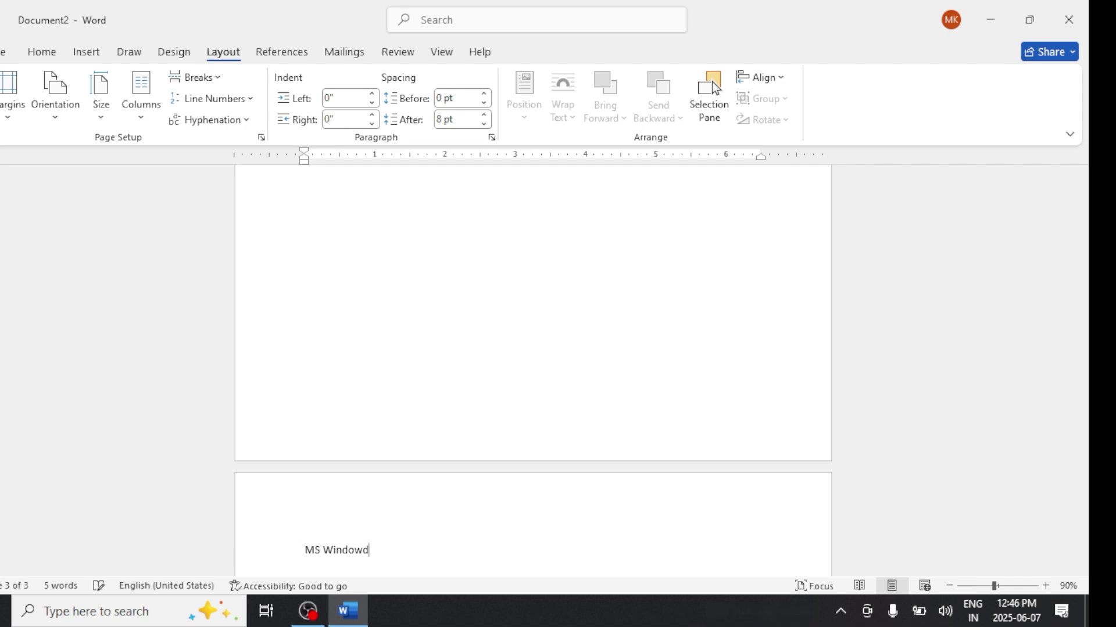
key(BackSpace)
text(s)
Step: Insert a page break after "MS Windows" and enter the heading "Microsoft Office" on page 4
key(ctrl+Return)
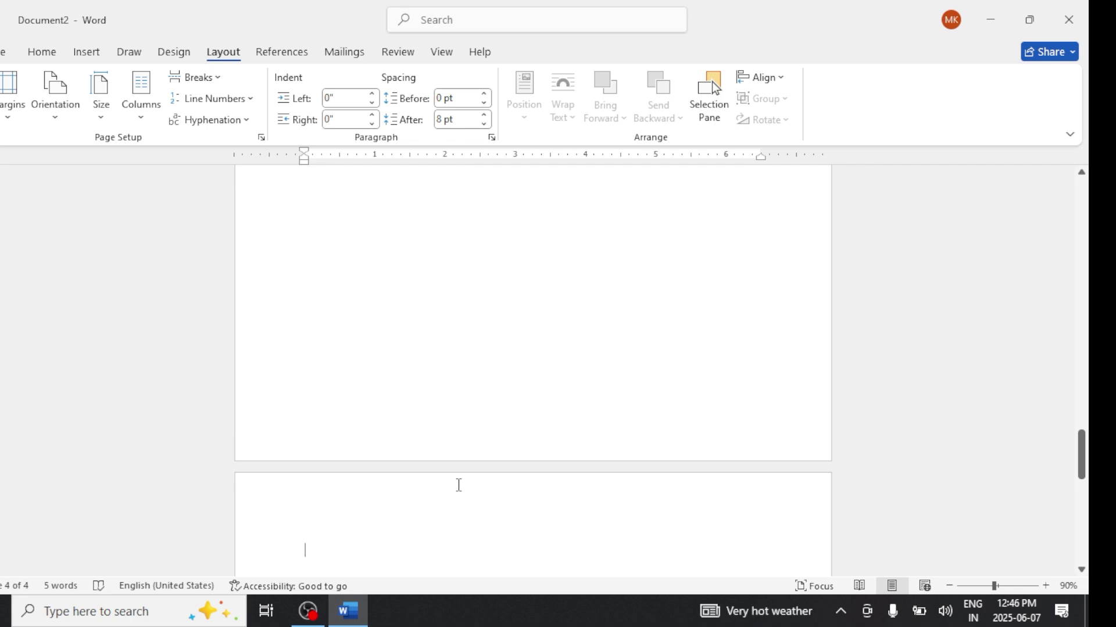
text(Mic)
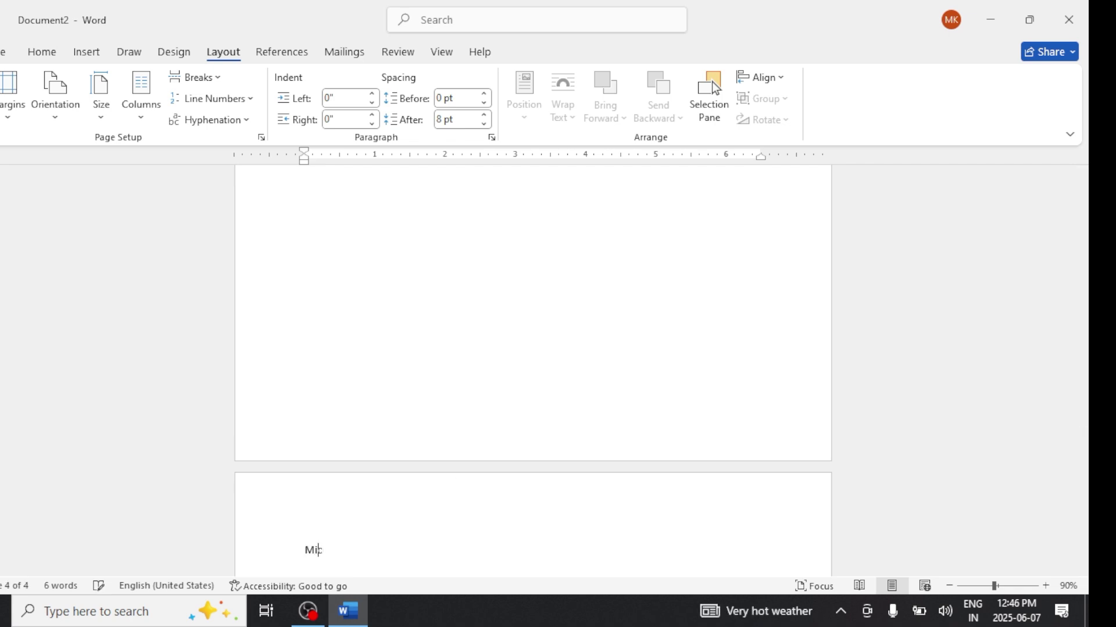
text(rosoft Office)
Step: Insert a page break after "Microsoft Office" and enter the heading "Internet" on page 5
key(ctrl+Return)
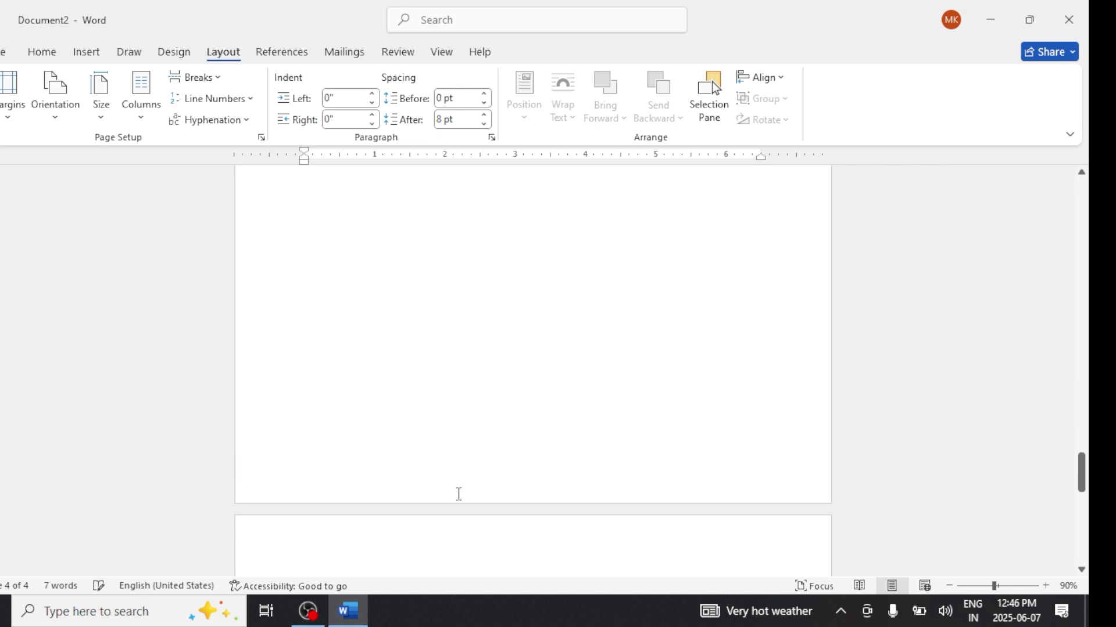
text(I)
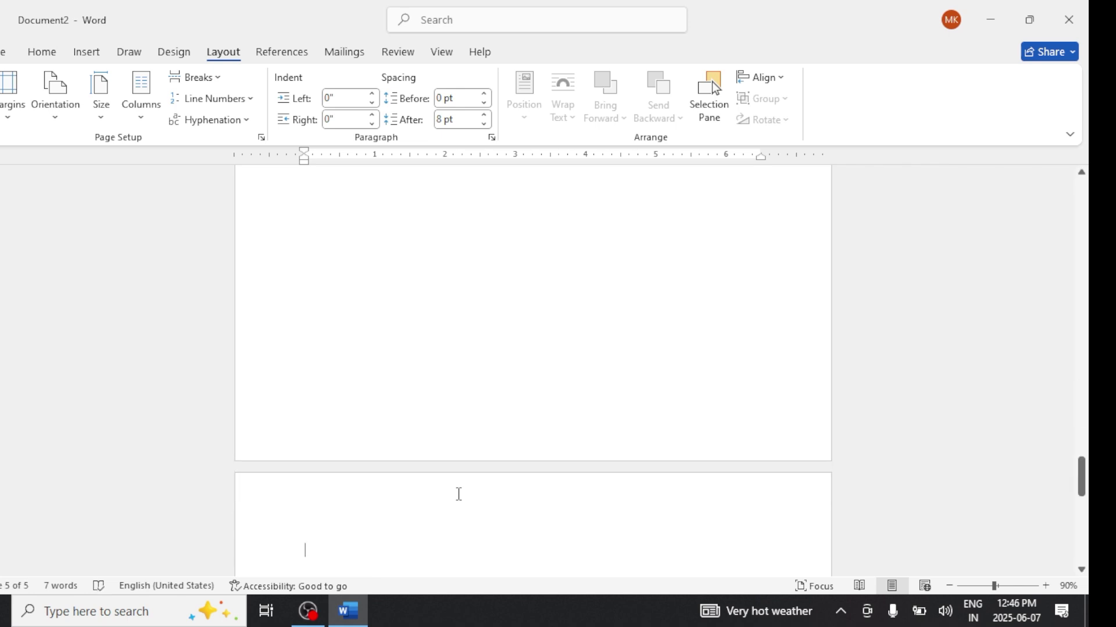
text(nte)
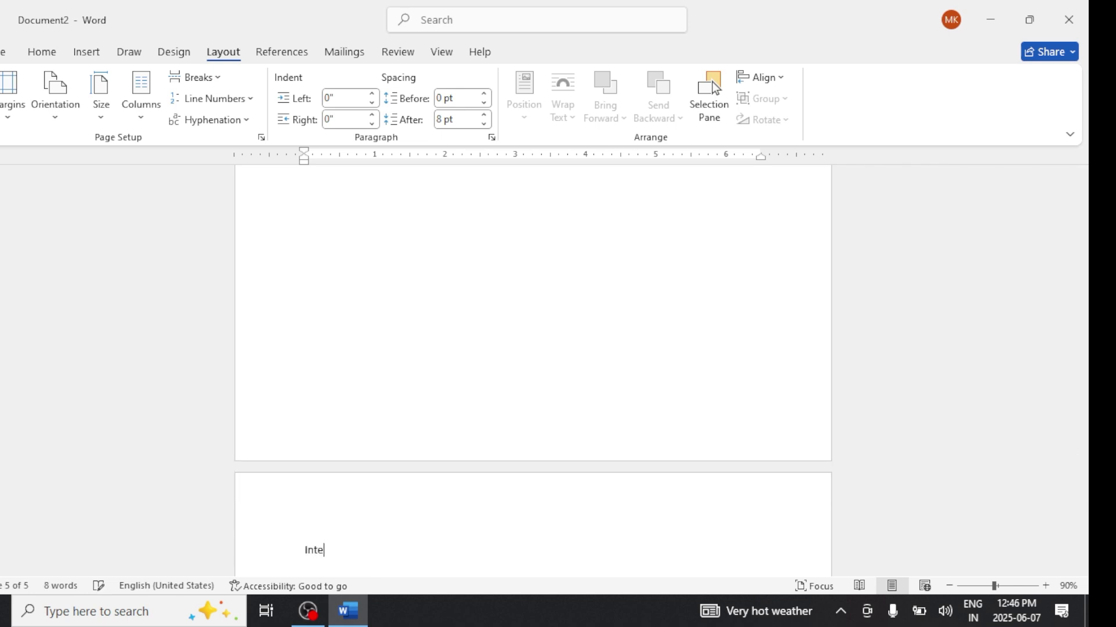
text(rnet)
scroll(459, 494, up, 3)
Step: Insert a page break after "Internet" and enter the heading "Multimedia" on page 6
key(ctrl+Return)
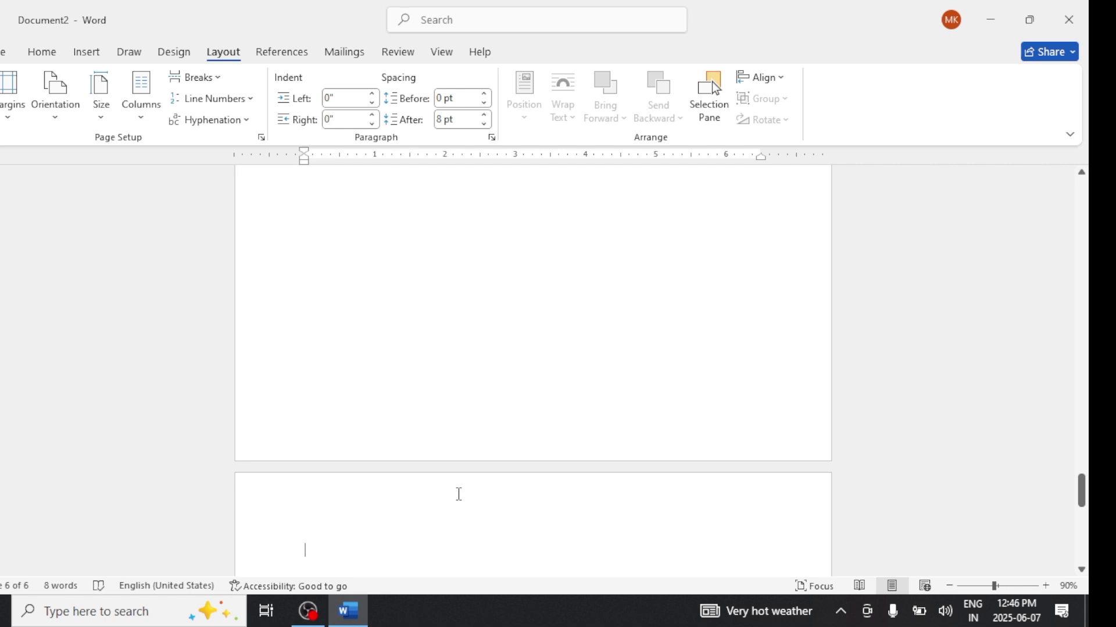
text(Multm)
key(BackSpace)
key(BackSpace)
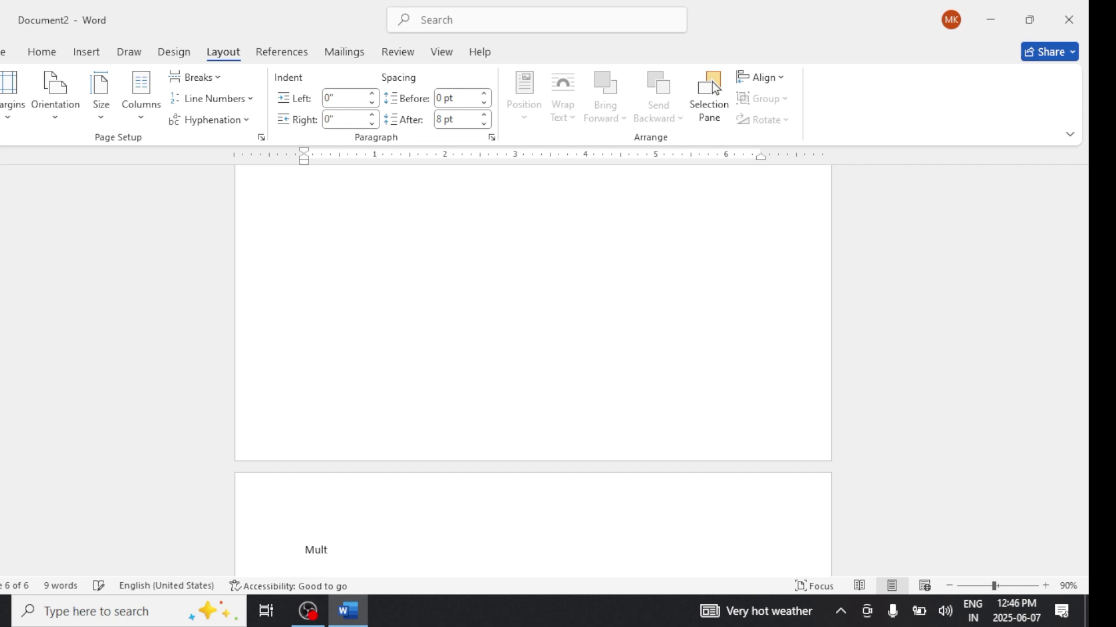
text(timedia)
Step: Add the subtopic "MSPaint" below the "MS Windows" heading on page 3, leaving space between the lines
scroll(445, 488, down, 1)
scroll(446, 488, up, 5)
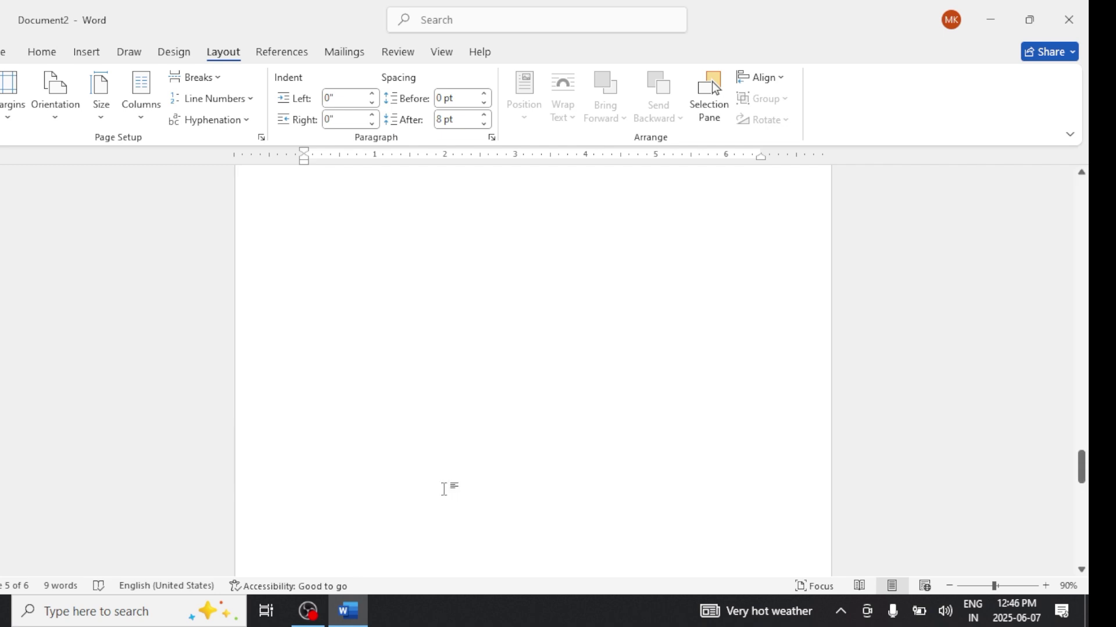
scroll(446, 488, up, 5)
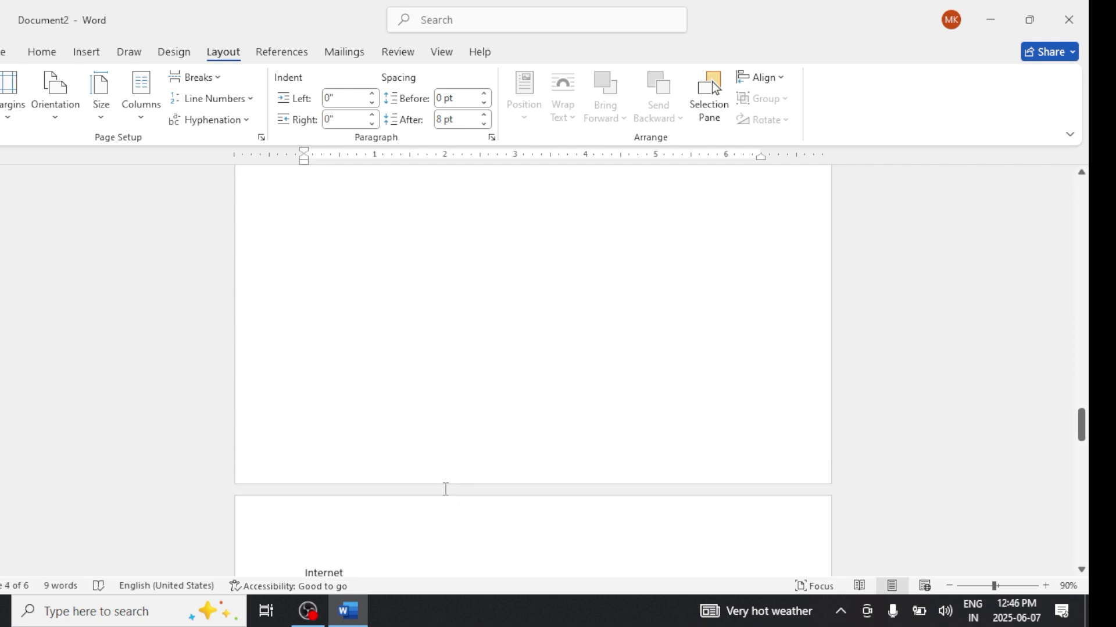
scroll(446, 488, up, 10)
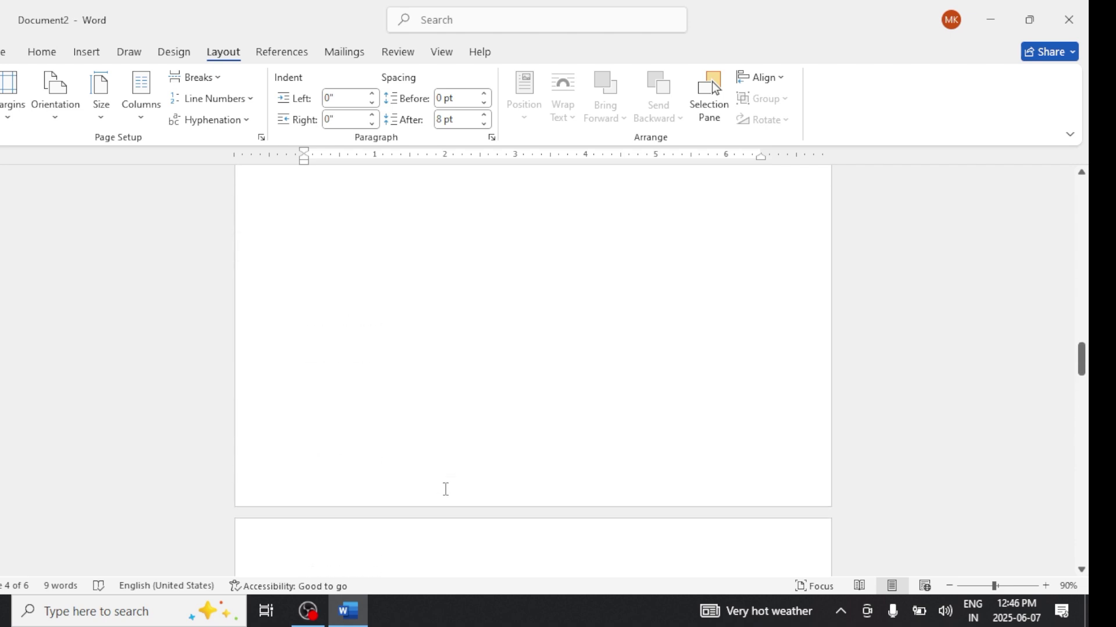
scroll(445, 488, up, 10)
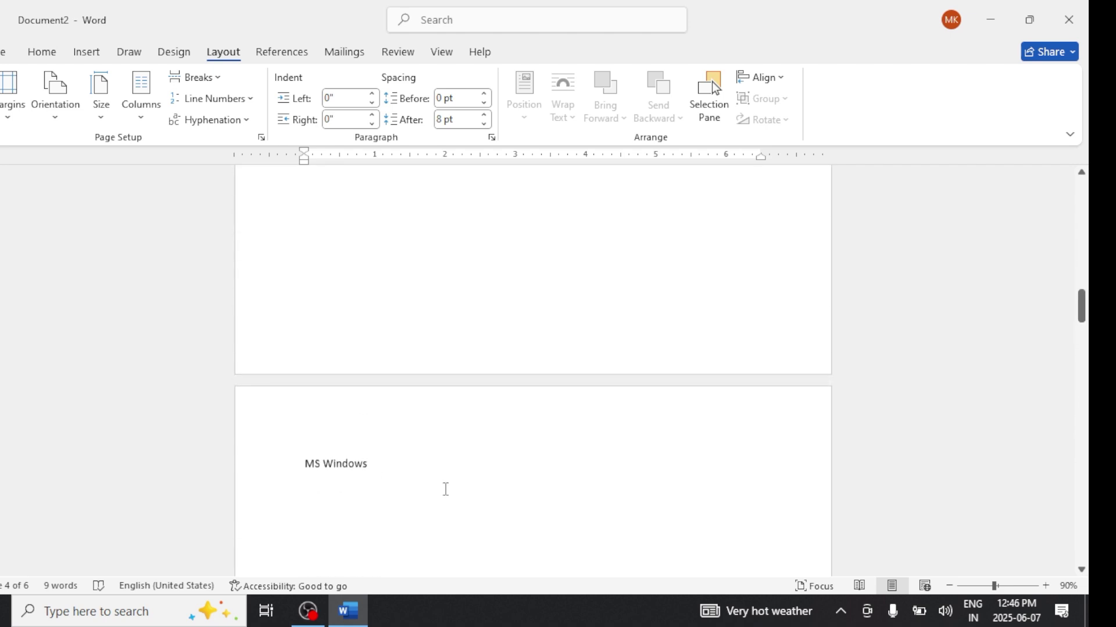
scroll(444, 489, up, 8)
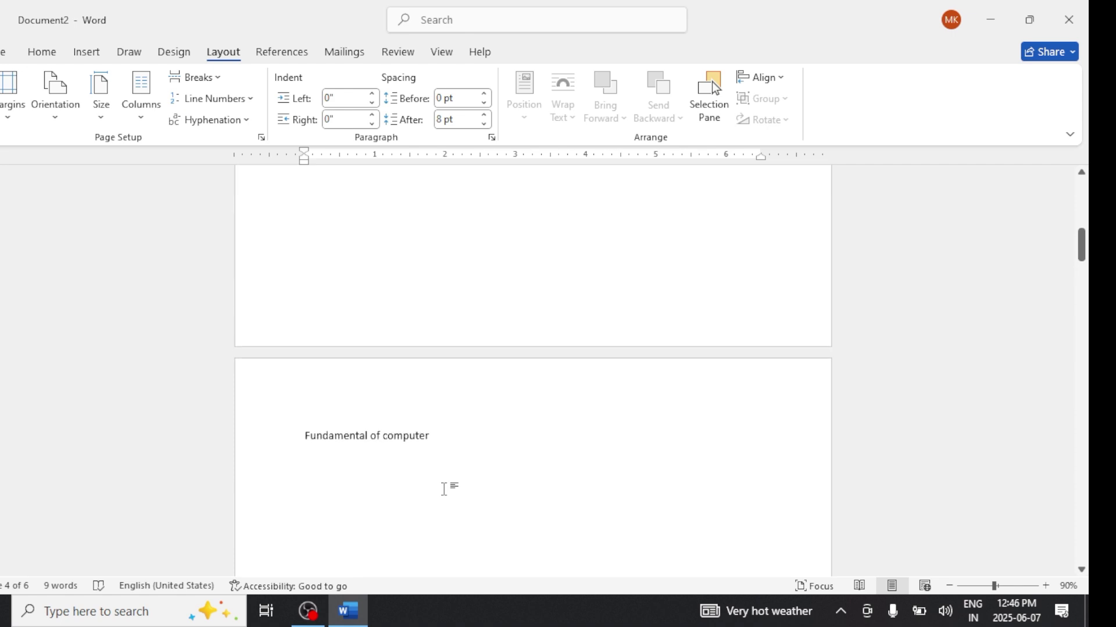
scroll(446, 489, down, 10)
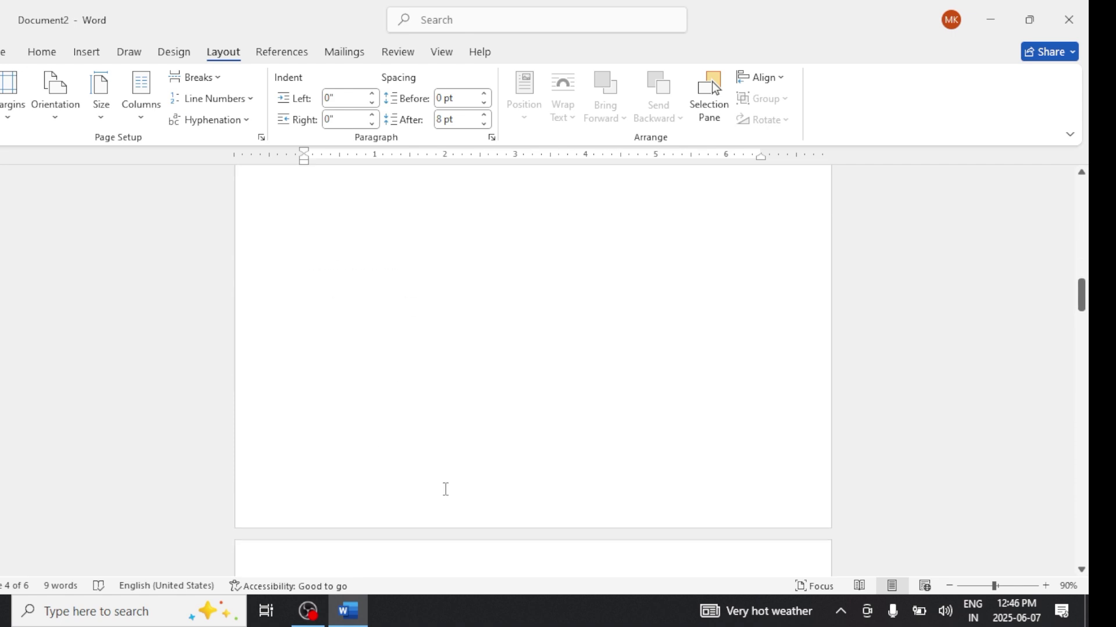
scroll(445, 489, down, 1)
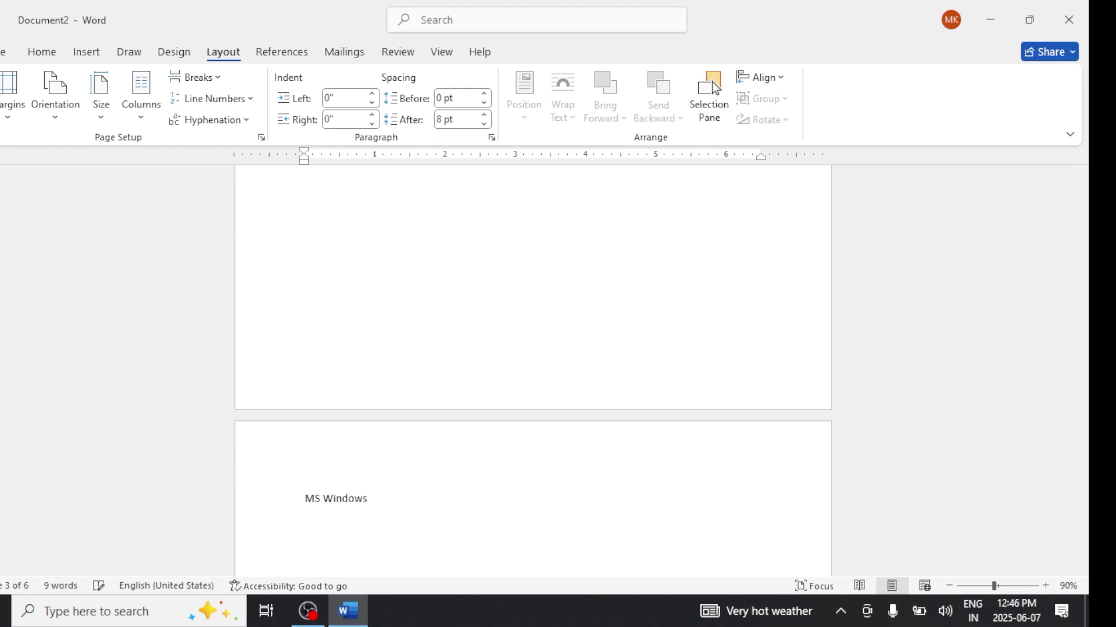
key(Return)
scroll(408, 555, down, 1)
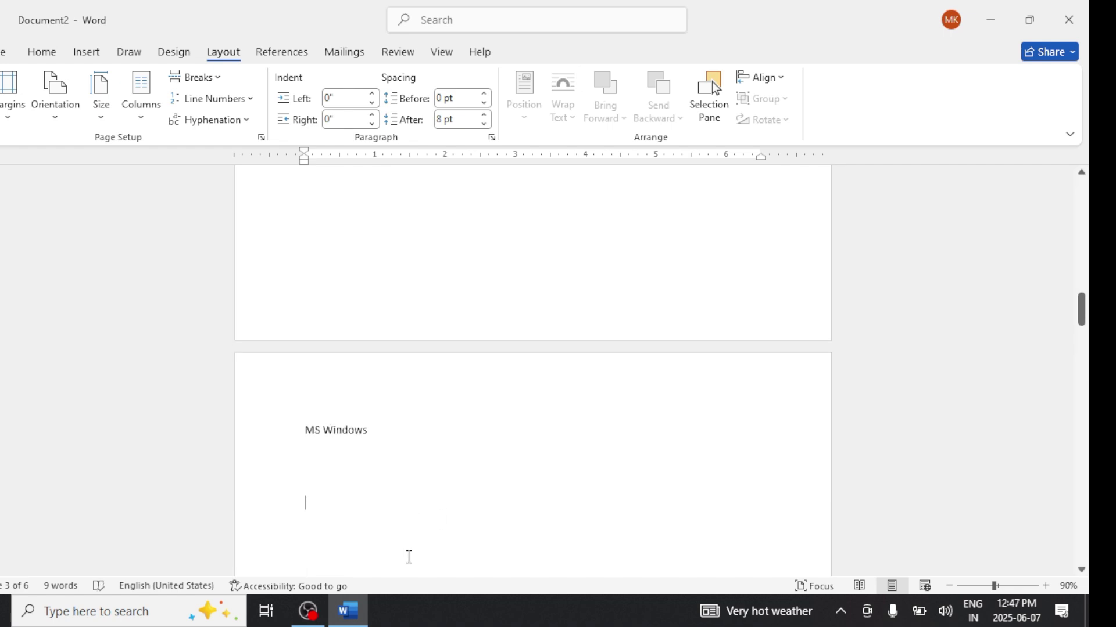
text(M)
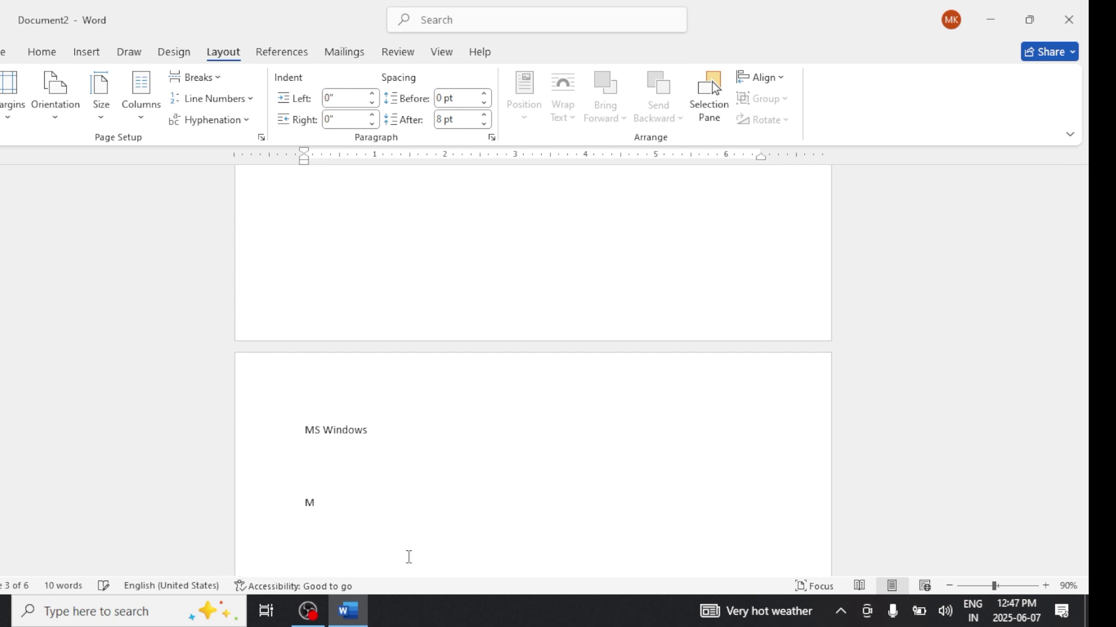
text(SPaint)
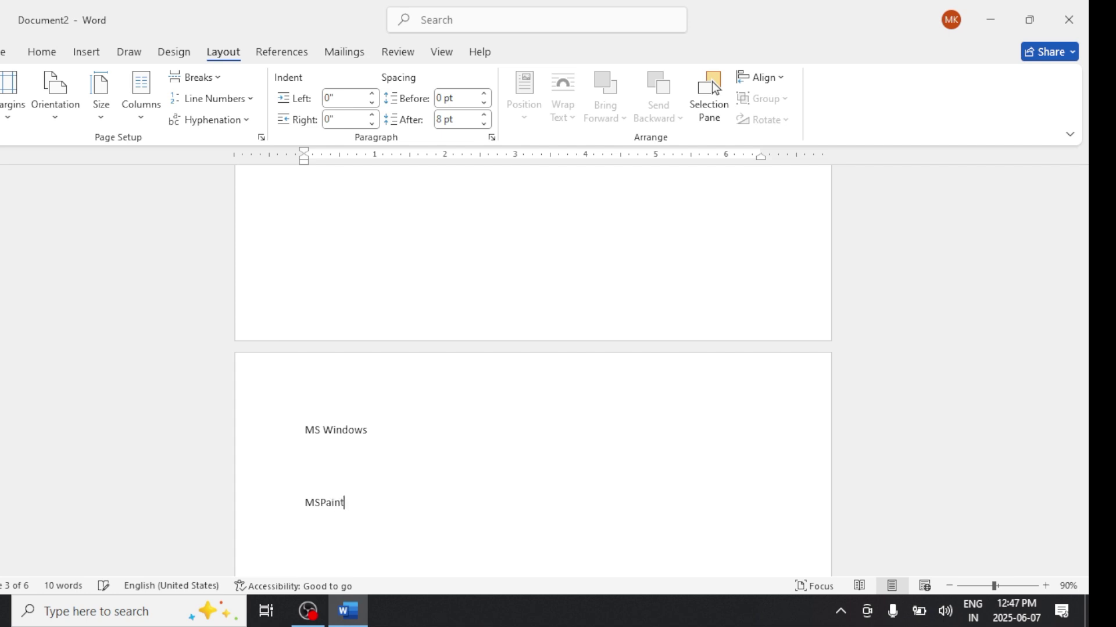
Step: Add the subtopics "Notepad" and "WordPad" on separate, spaced lines below "MSPaint" on page 3
key(Return)
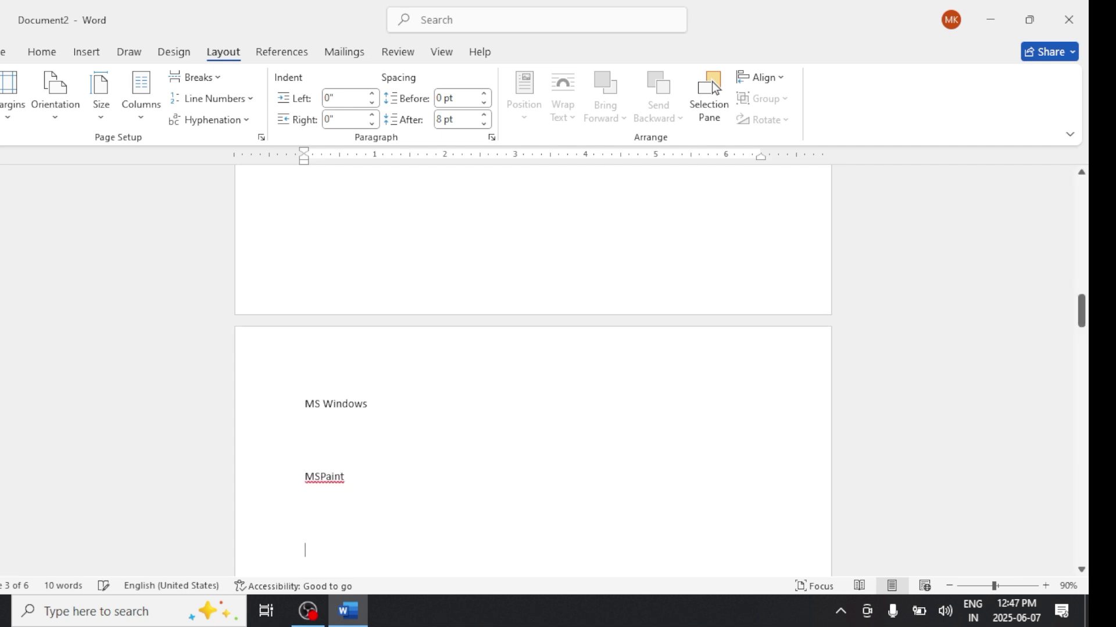
text(Note)
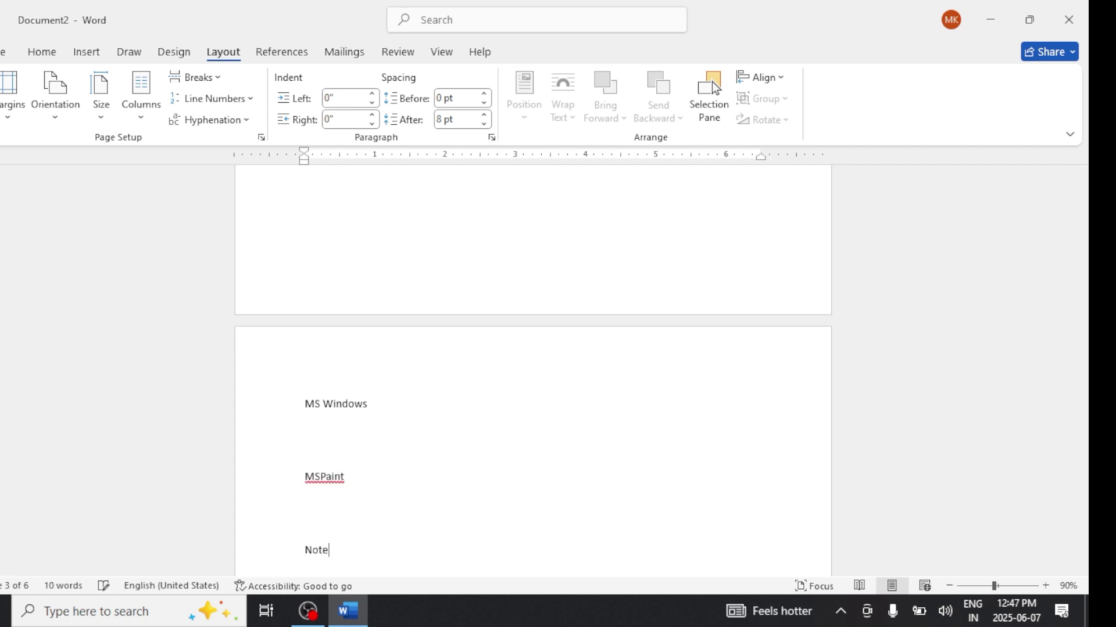
text(pad)
key(Return)
key(Return)
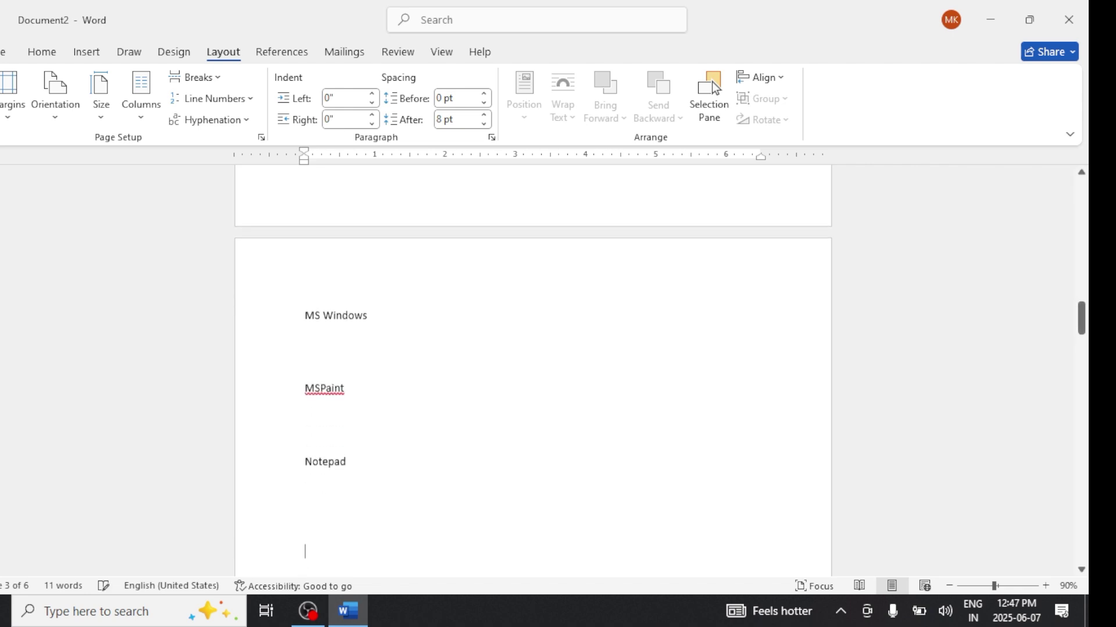
text(Word)
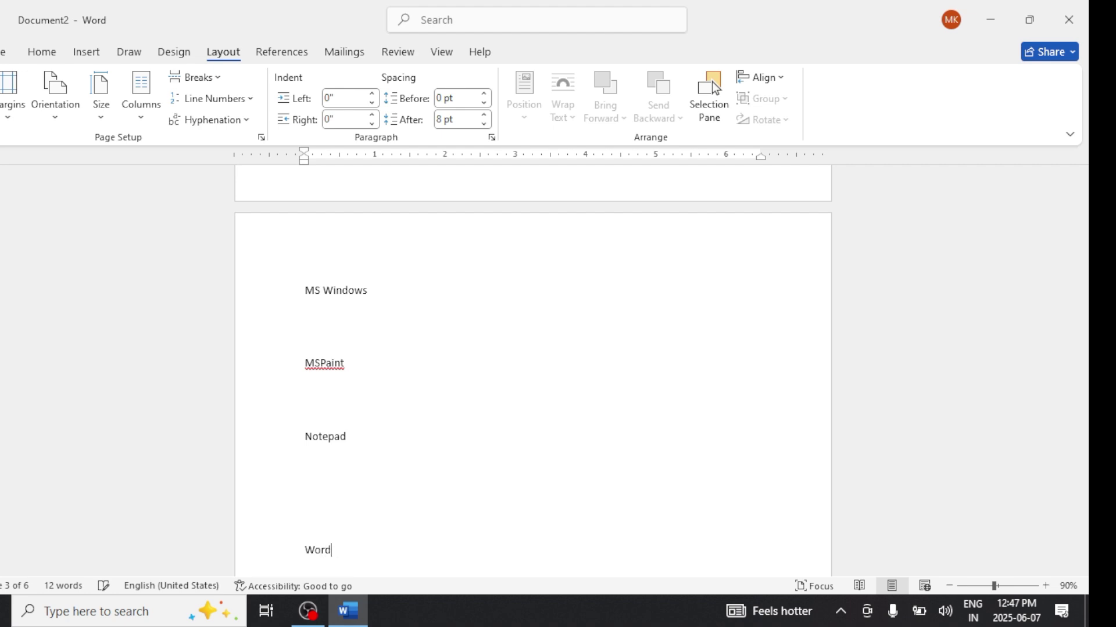
text(Pad)
scroll(465, 428, up, 1)
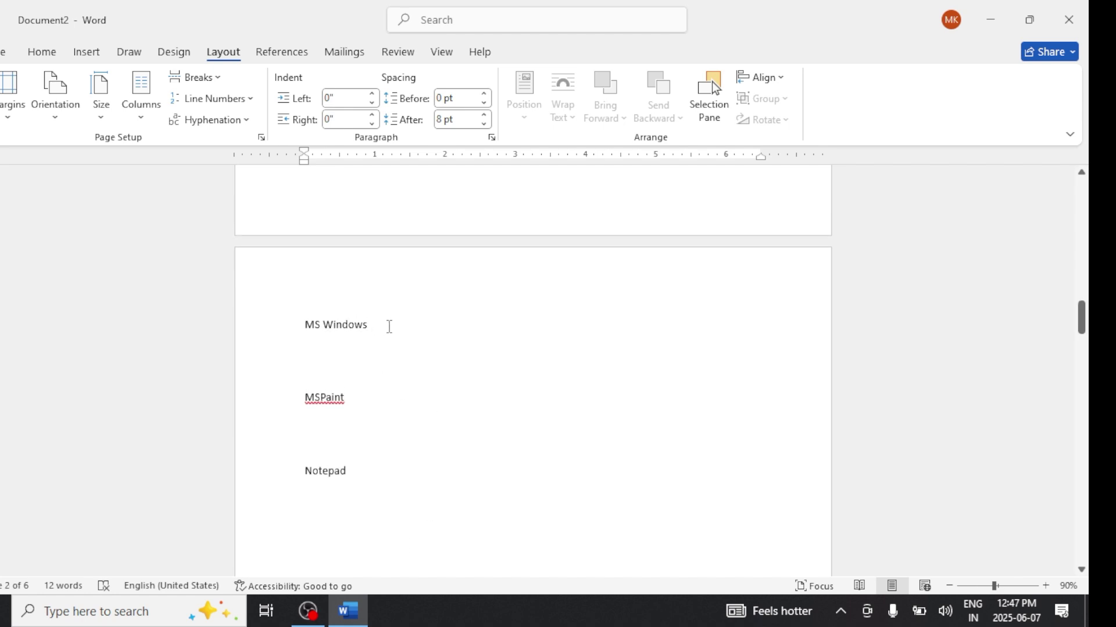
scroll(385, 417, down, 2)
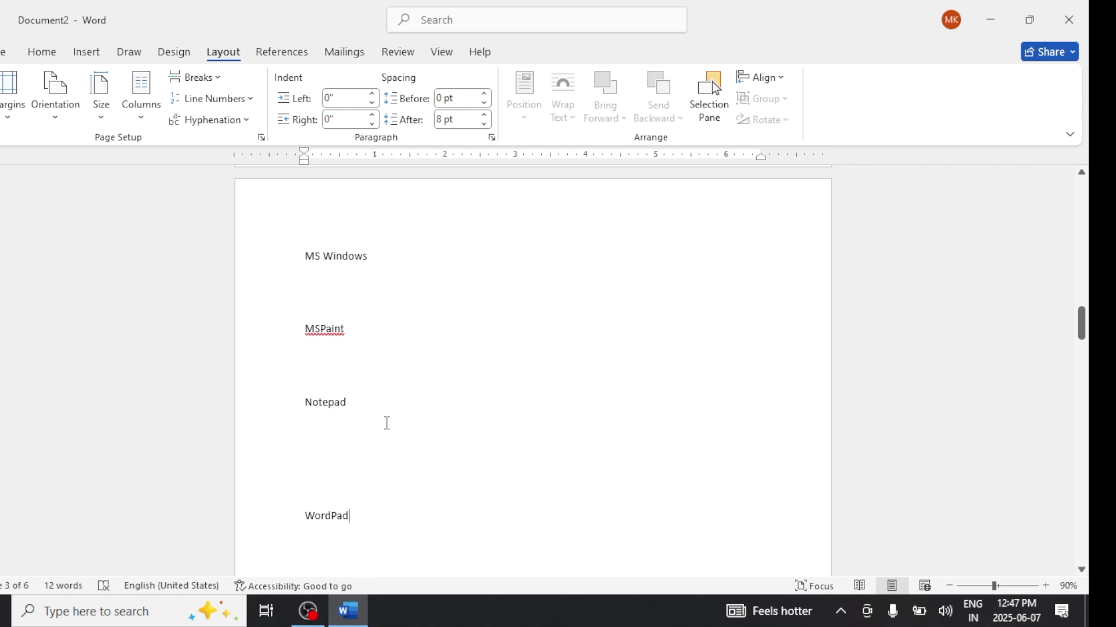
scroll(387, 423, up, 2)
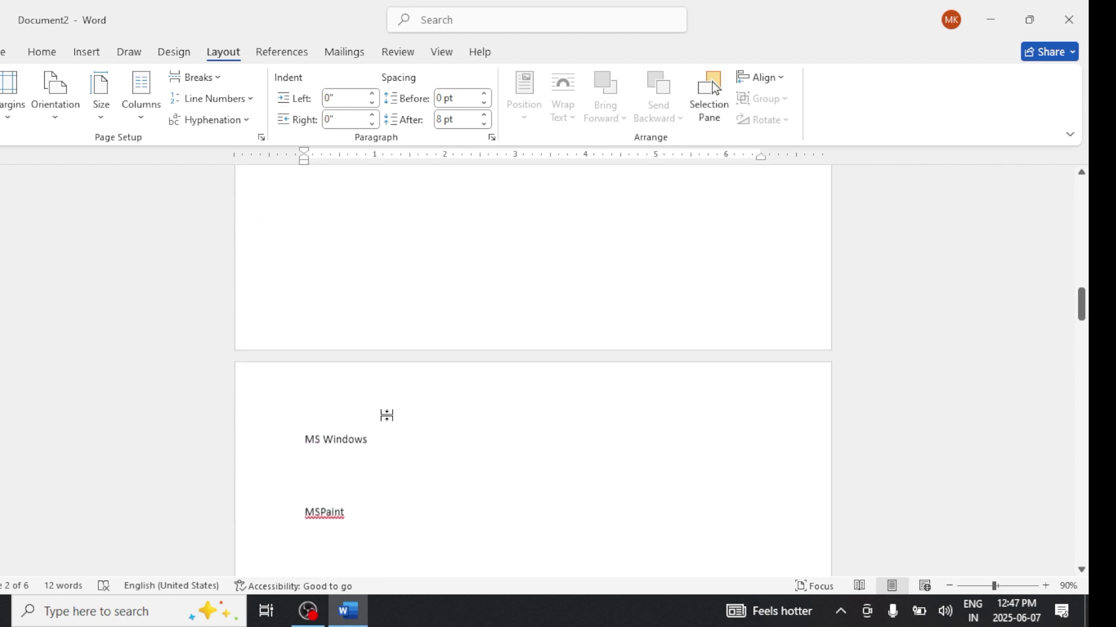
Step: Review pages 1 to 3, examining the "Fundamental of computer" and "MS Windows" headings and the subtopics below "MS Windows"
scroll(386, 416, up, 5)
scroll(359, 470, down, 1)
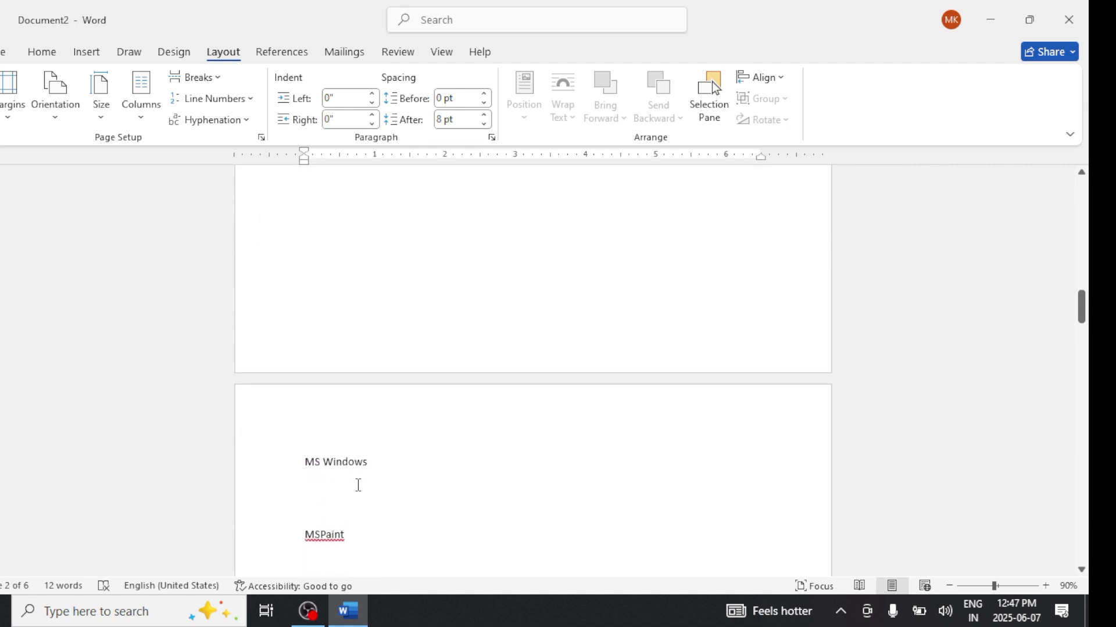
scroll(354, 486, down, 3)
scroll(354, 502, down, 2)
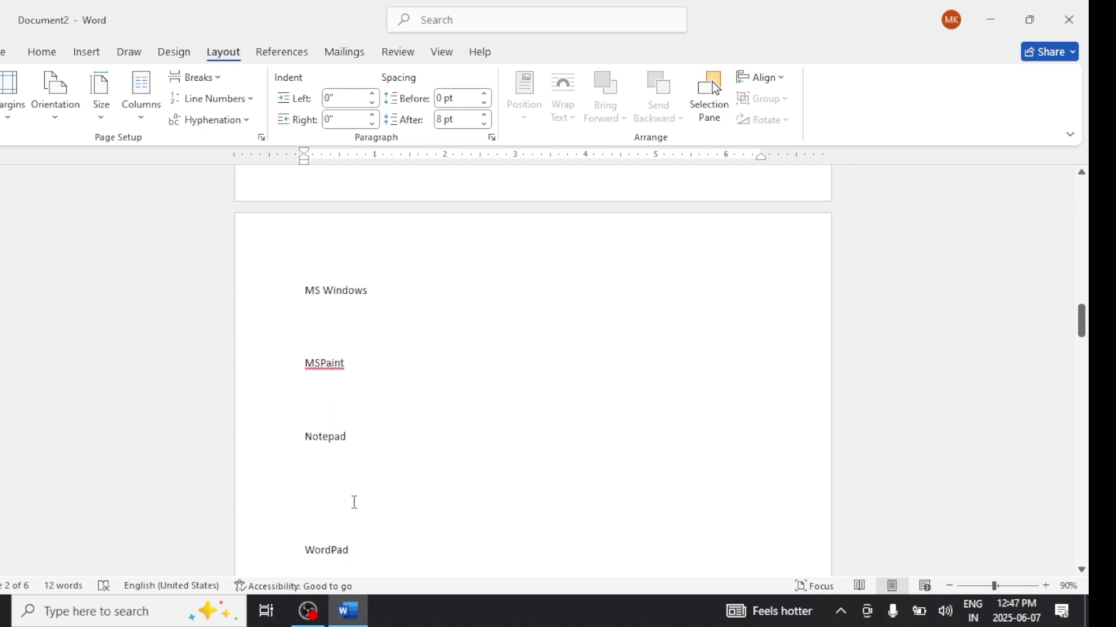
scroll(354, 502, up, 10)
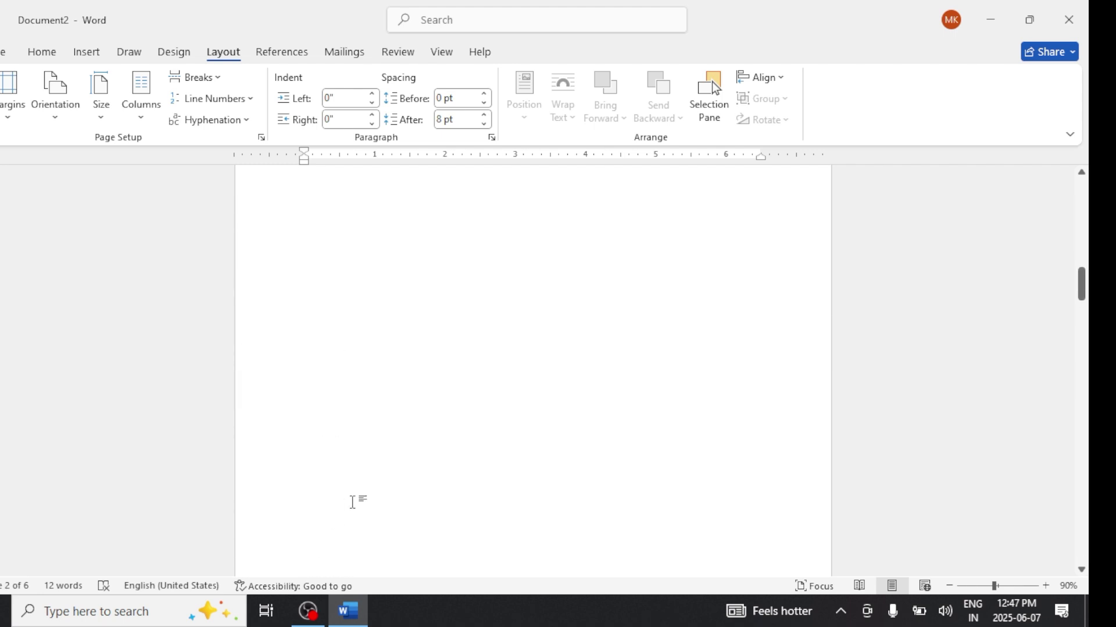
scroll(353, 502, up, 12)
scroll(352, 502, up, 10)
scroll(352, 502, up, 1)
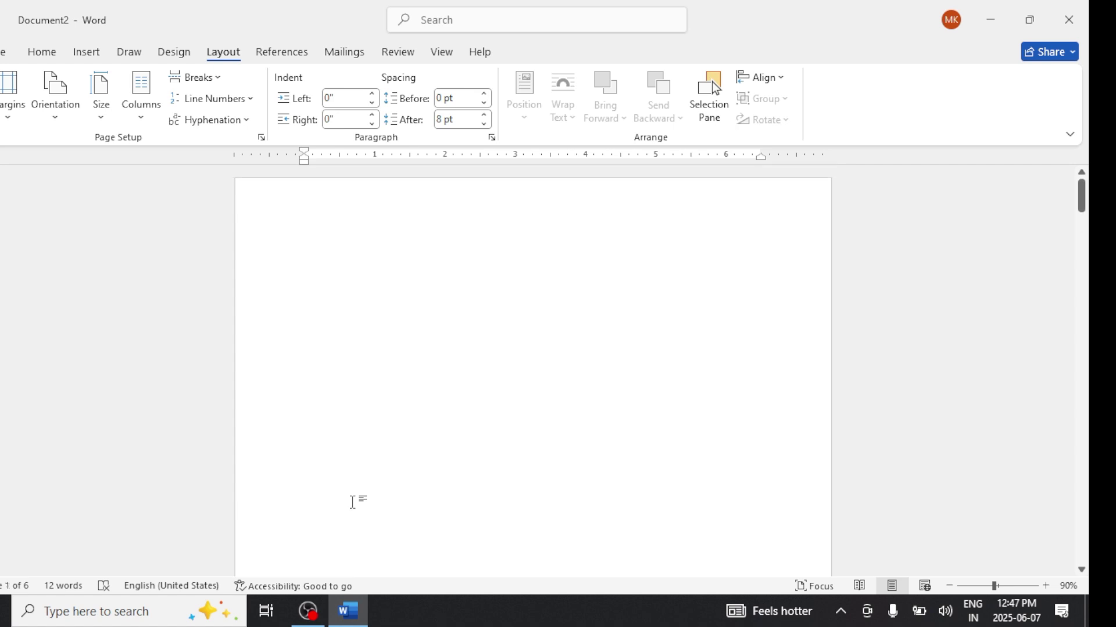
scroll(353, 502, down, 10)
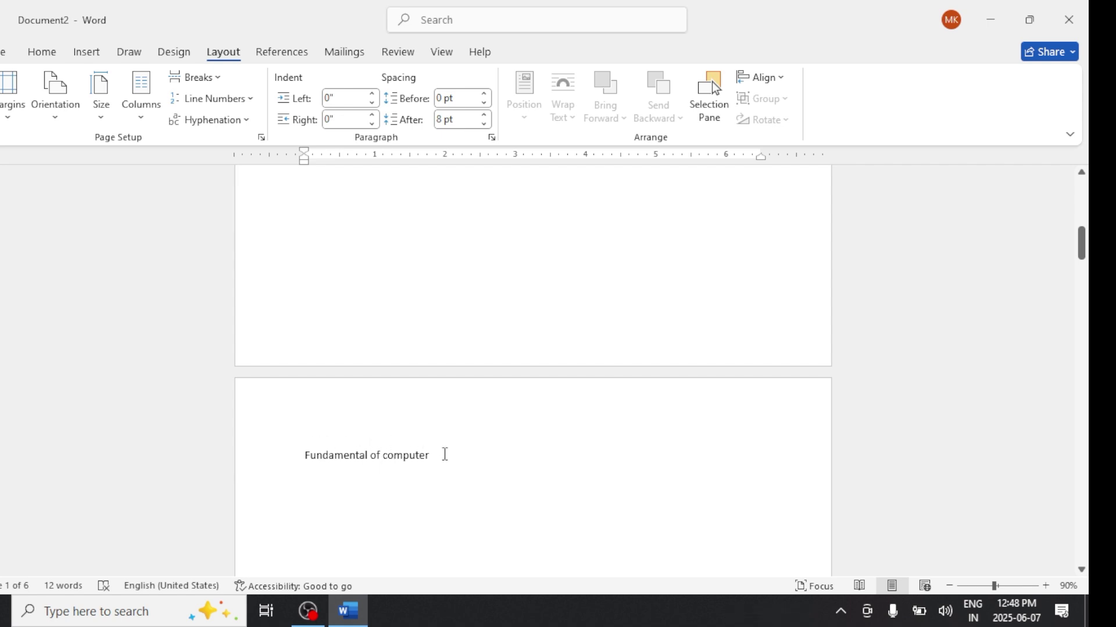
scroll(445, 455, down, 8)
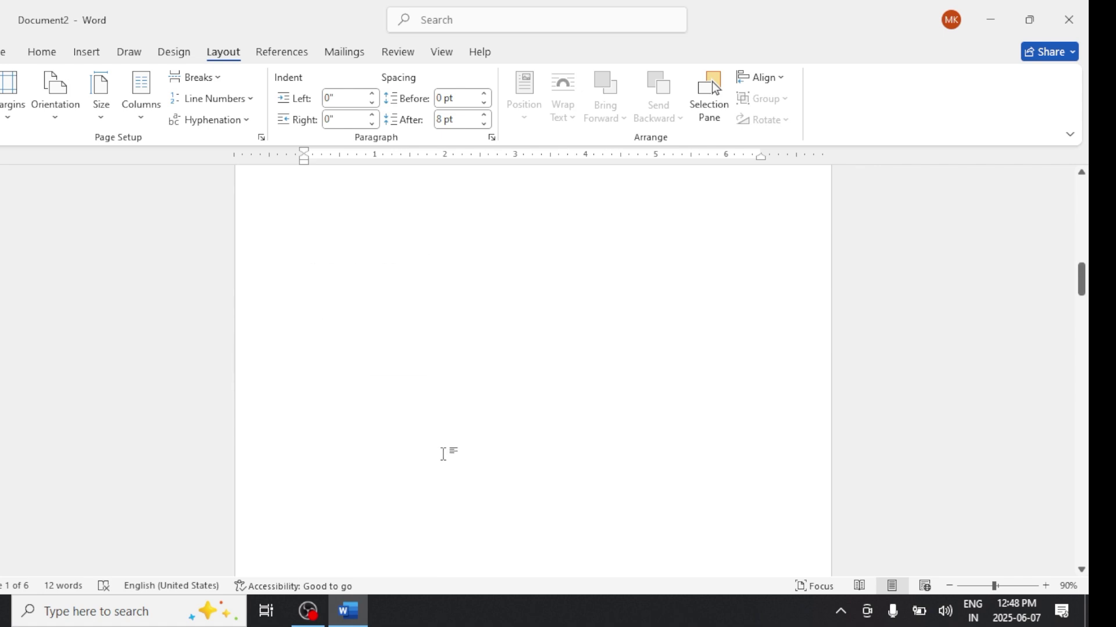
scroll(445, 454, down, 5)
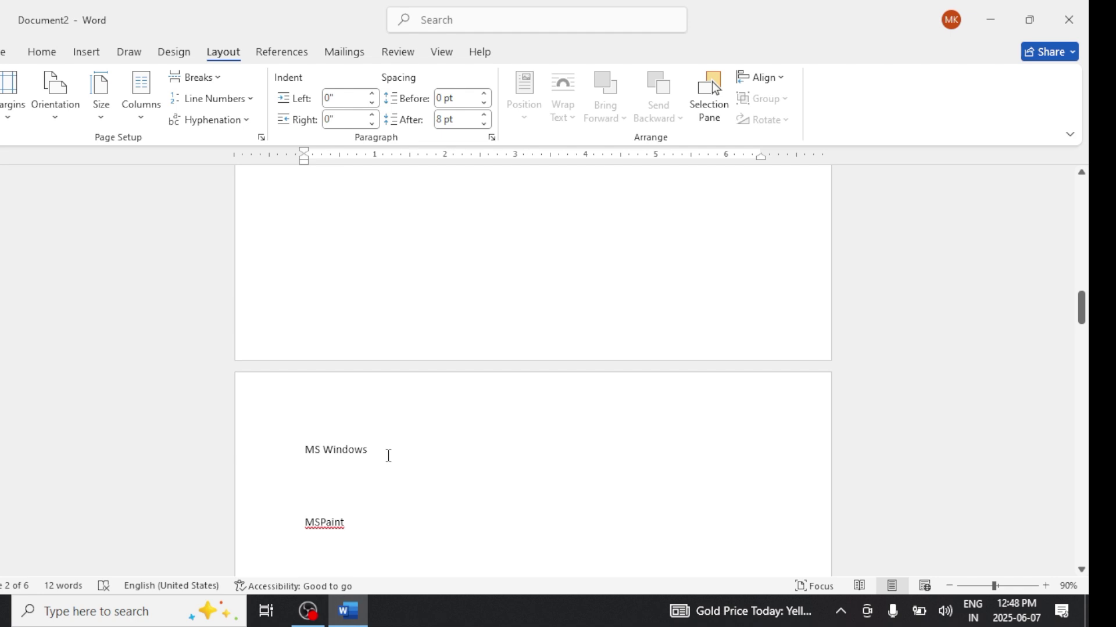
scroll(359, 459, down, 3)
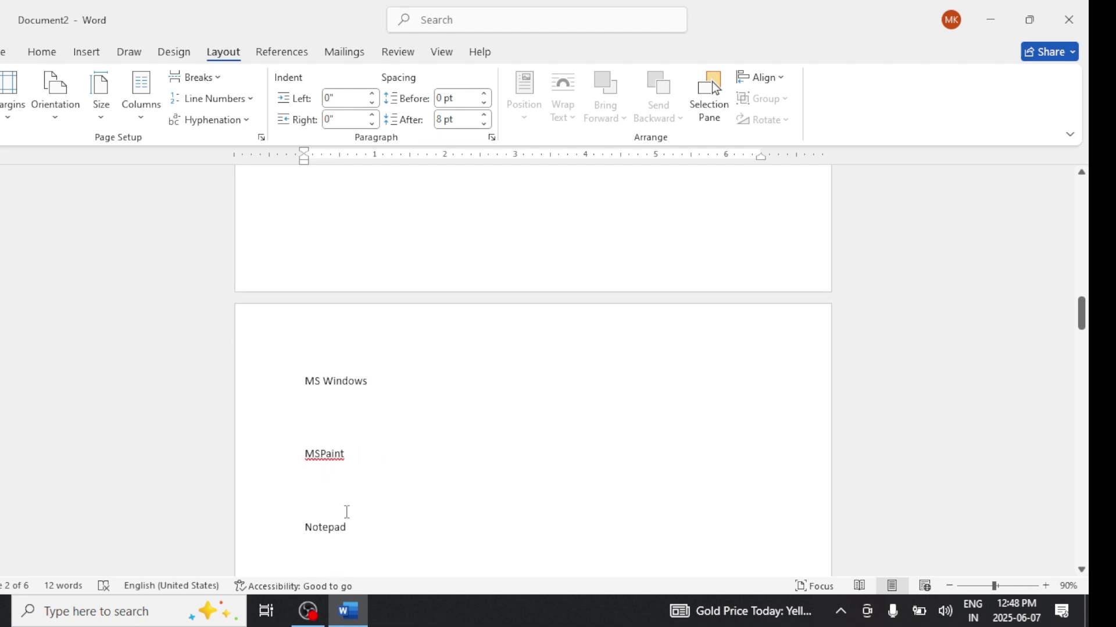
scroll(344, 538, down, 3)
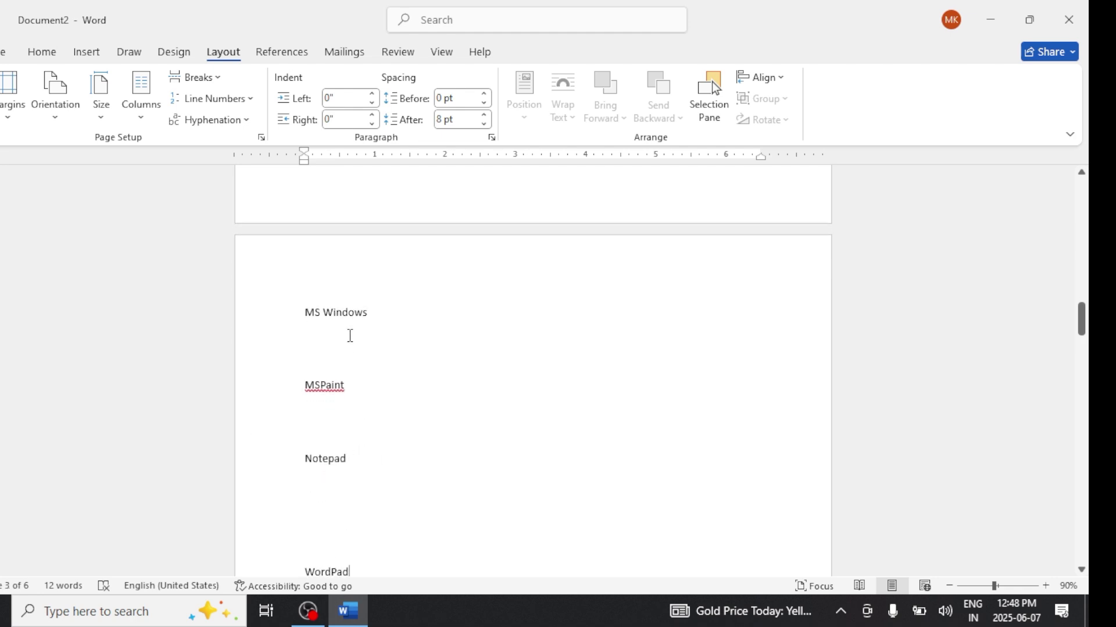
Step: Select the heading "Fundamental of computer" on page 2 together with the heading "MS Windows" on page 3
scroll(372, 491, up, 20)
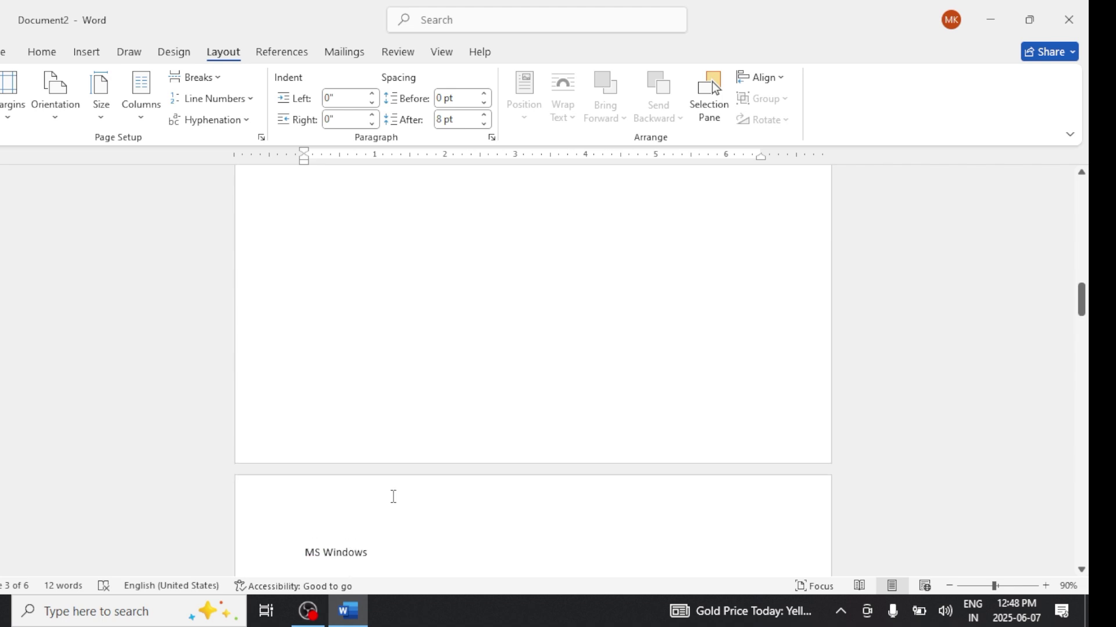
scroll(392, 497, up, 1)
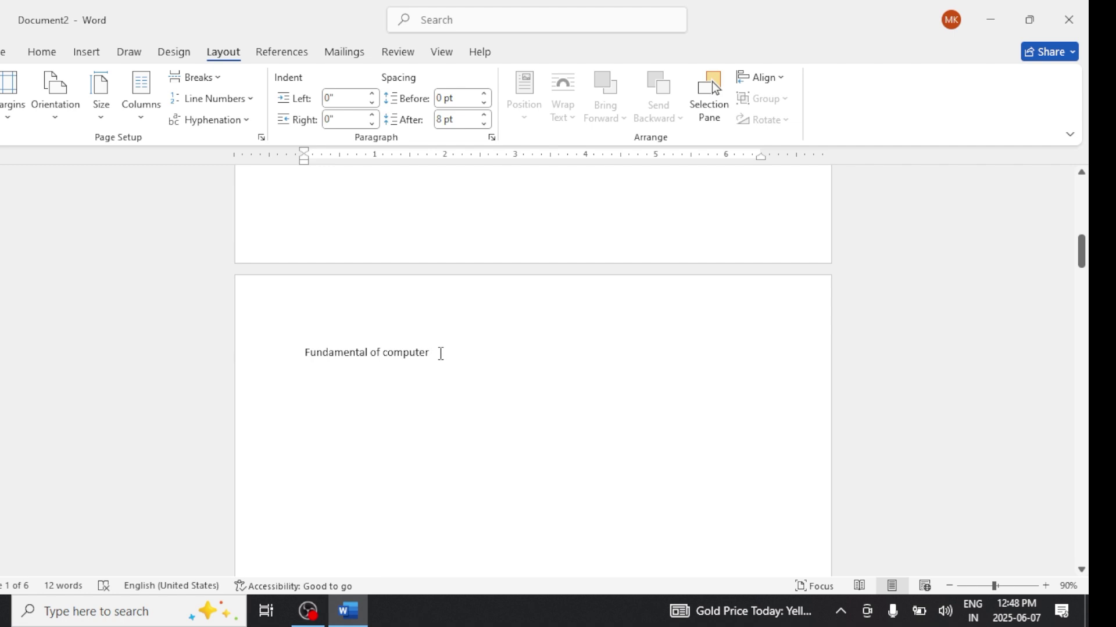
drag(442, 353, 348, 368)
click(264, 366)
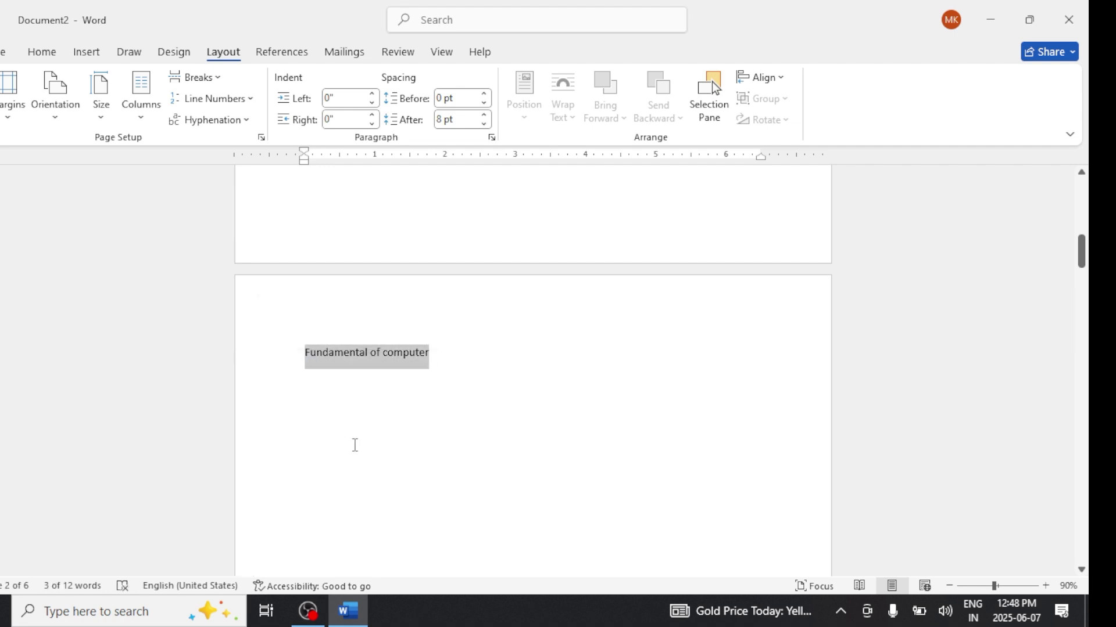
scroll(355, 445, down, 10)
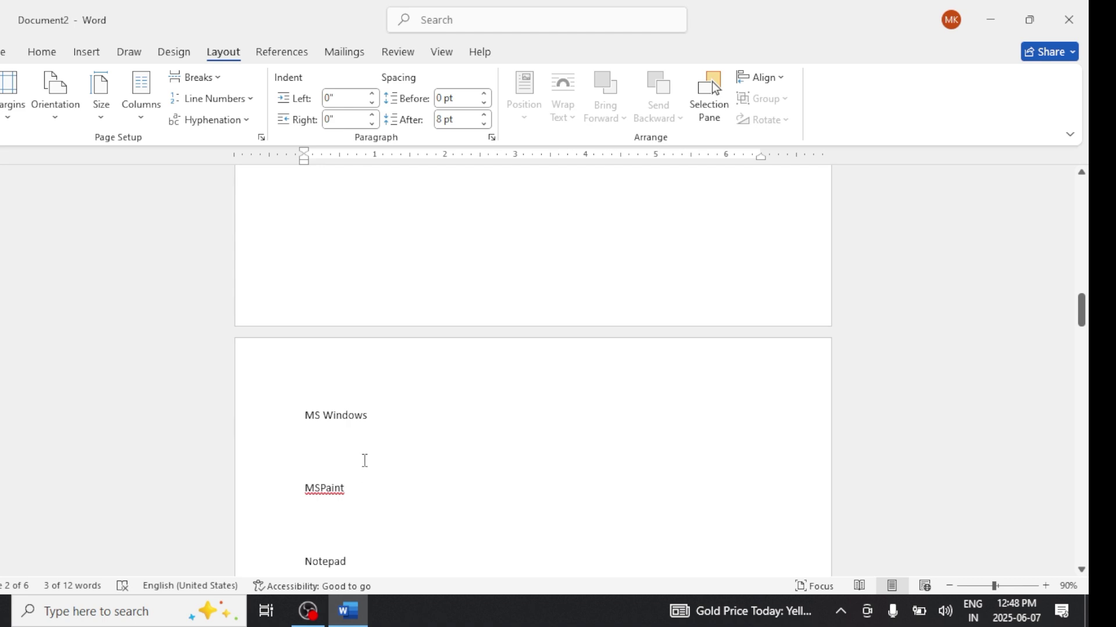
drag(379, 419, 307, 417)
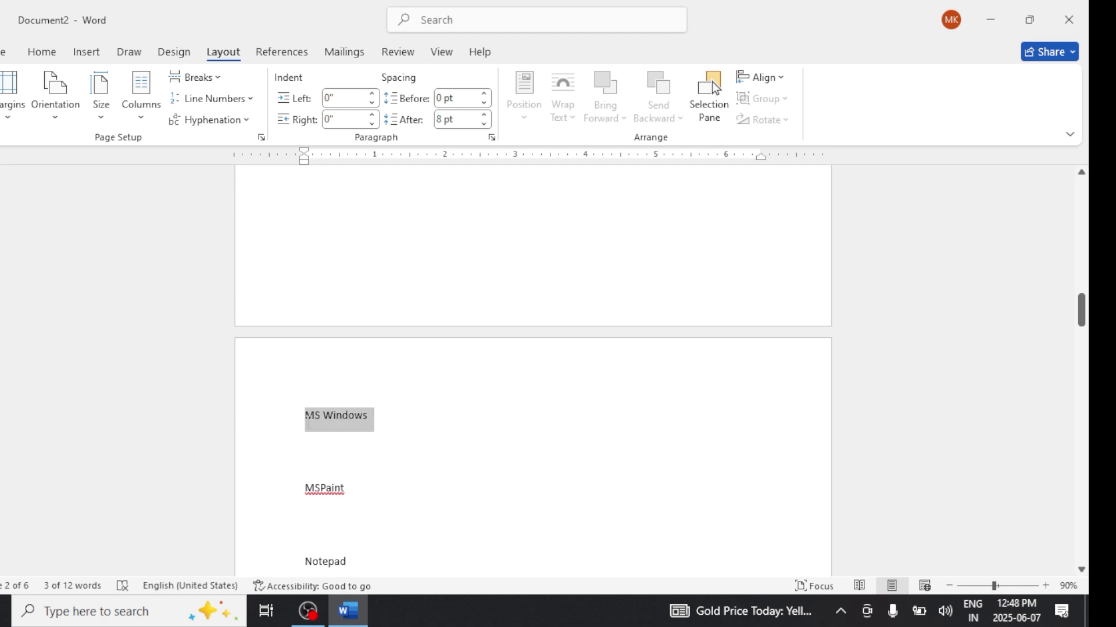
Step: Add the headings "Microsoft Office", "Internet" and "Multimedia" on pages 4 to 6 to the existing multiple selection
scroll(450, 486, down, 3)
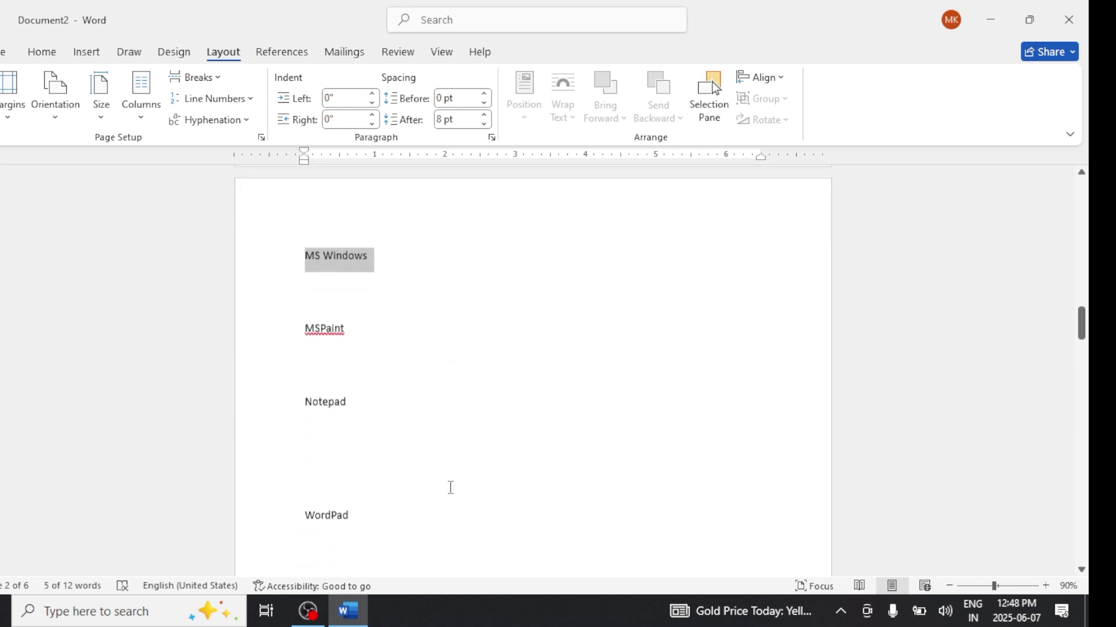
scroll(451, 487, down, 1)
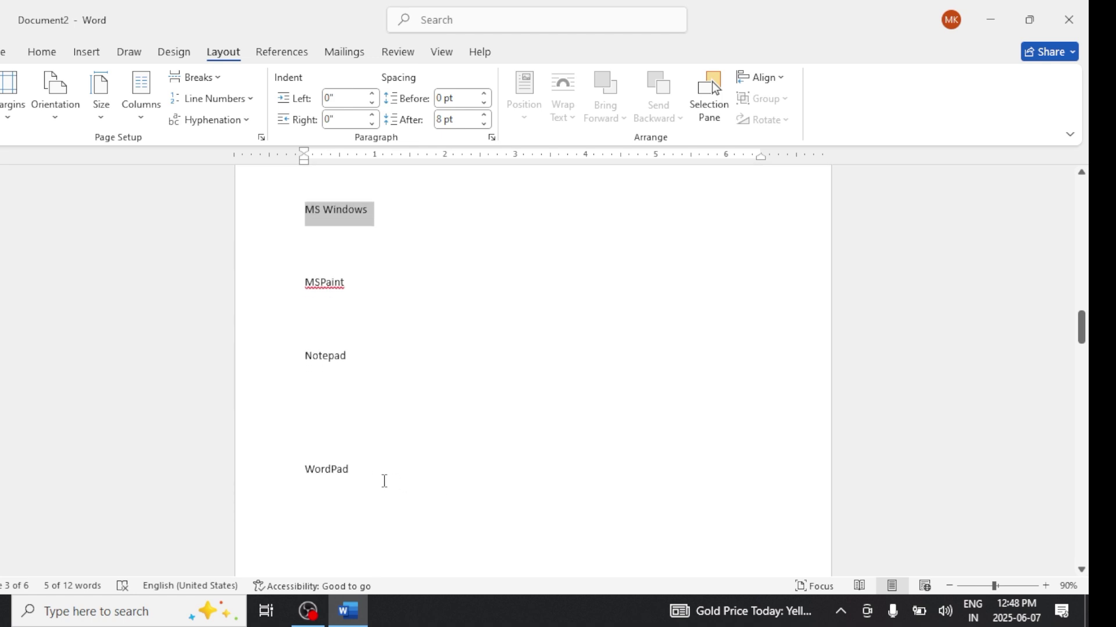
scroll(374, 479, down, 9)
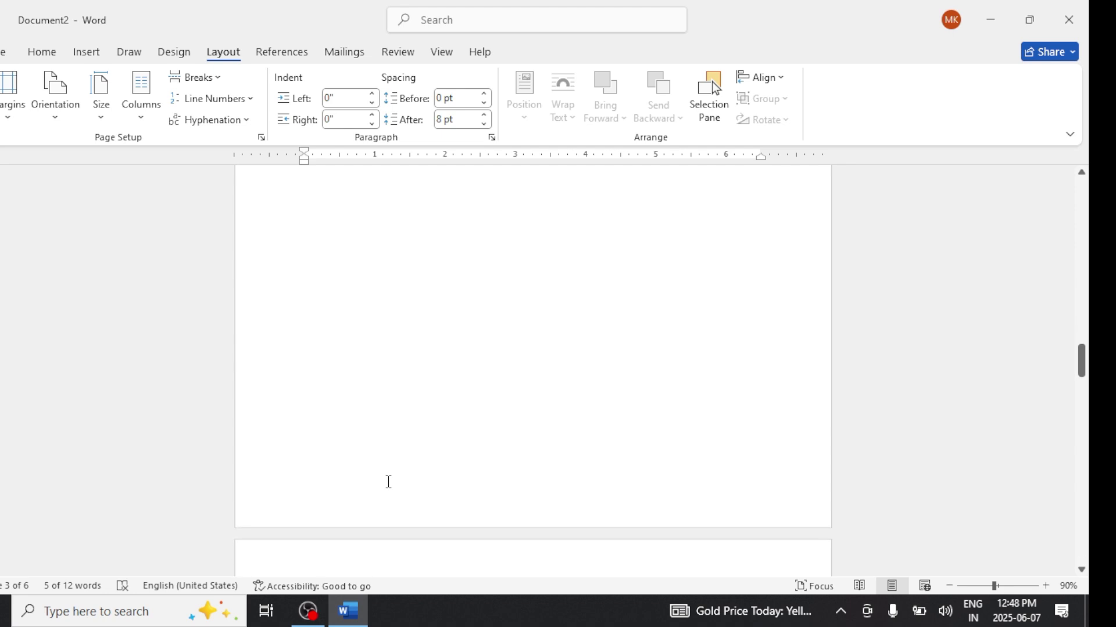
scroll(390, 482, down, 2)
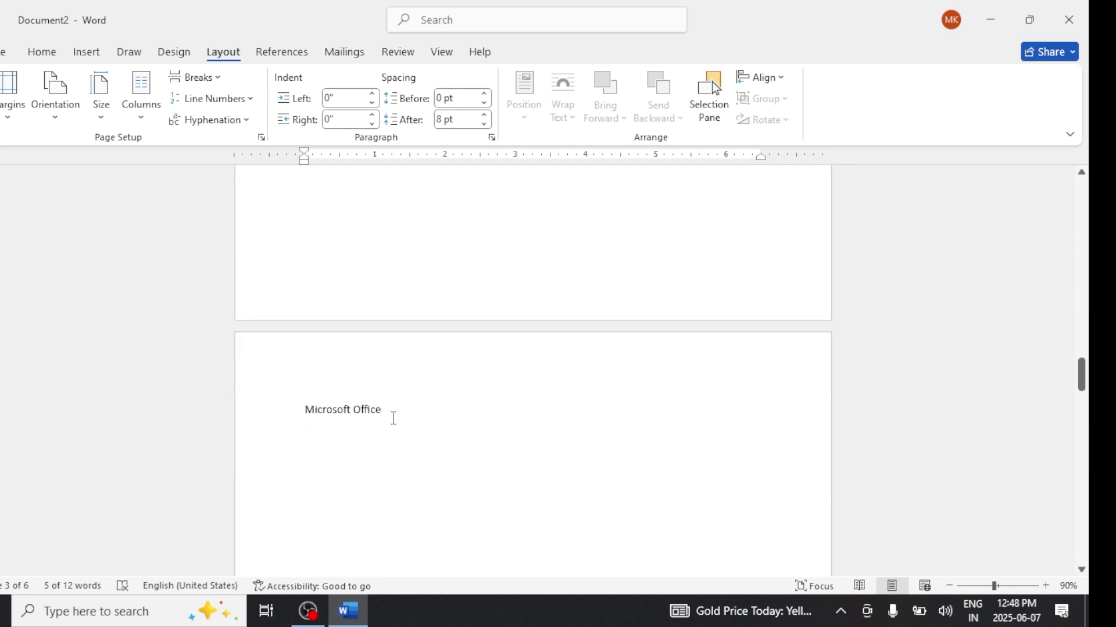
triple_click(335, 419)
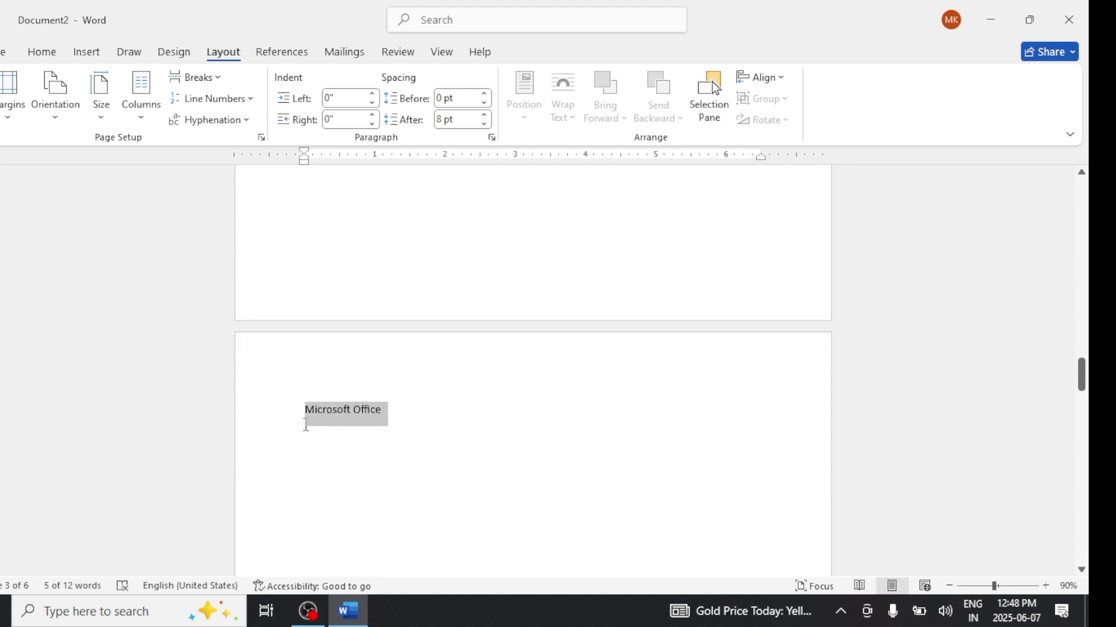
scroll(372, 491, down, 8)
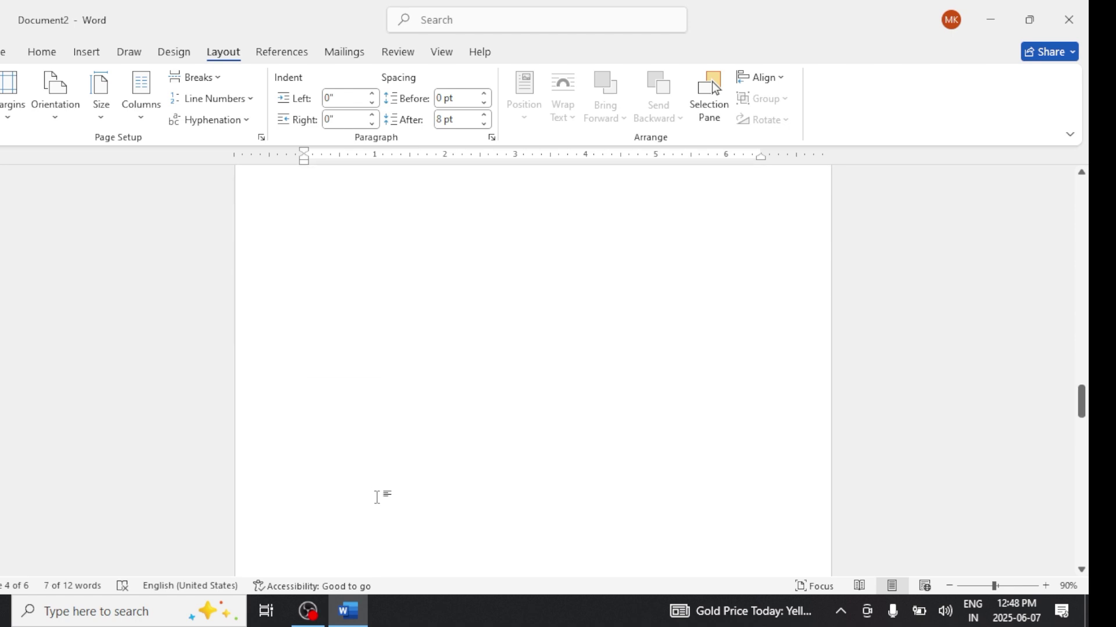
scroll(376, 497, down, 5)
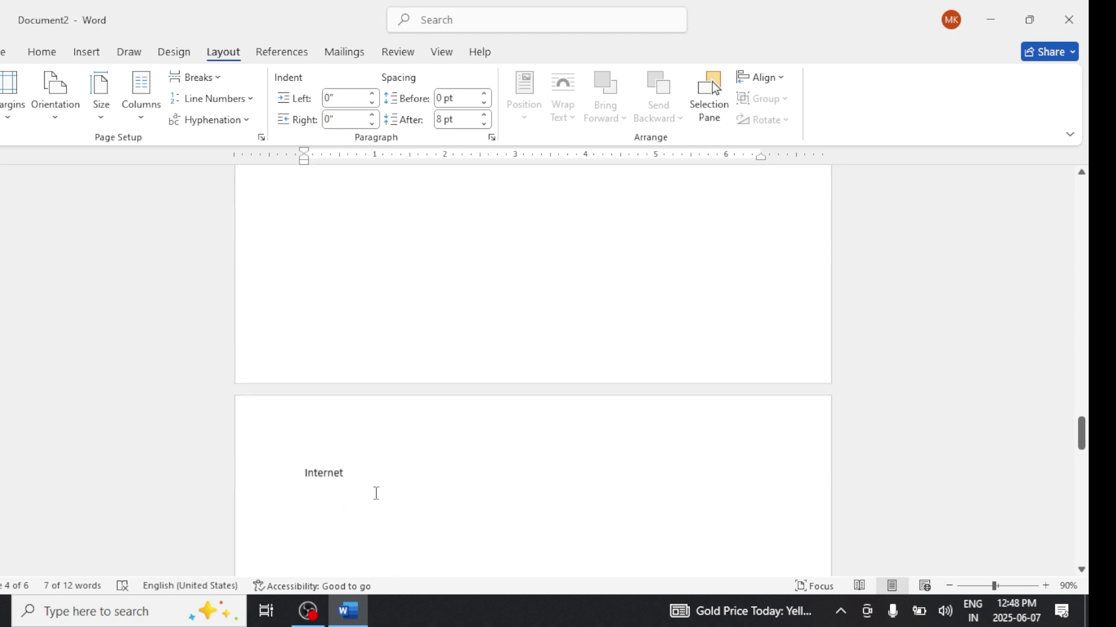
drag(349, 472, 303, 473)
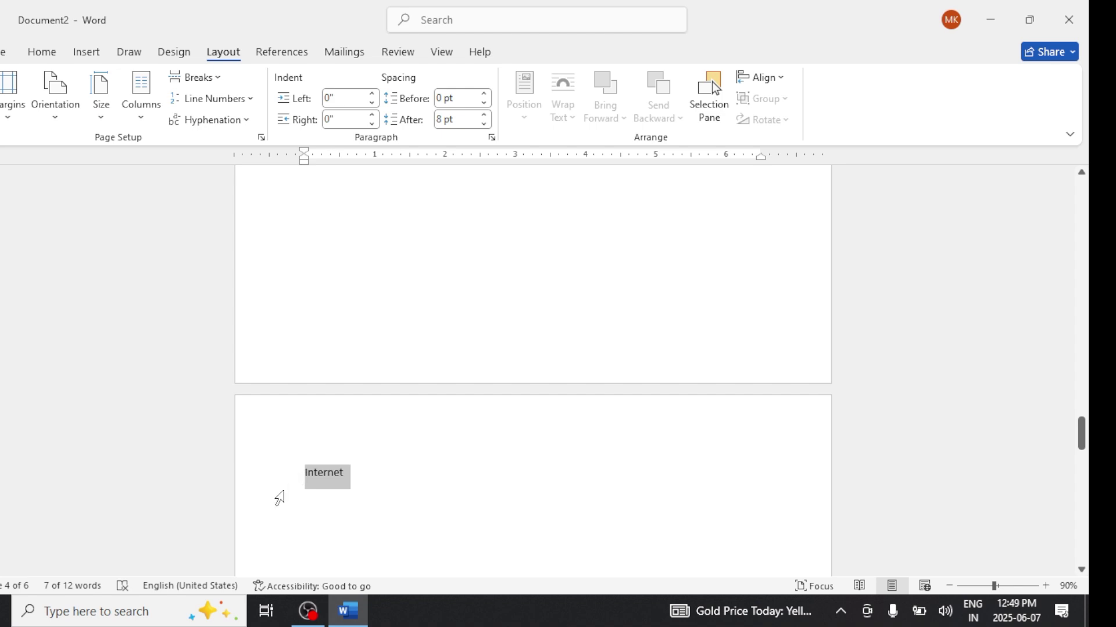
scroll(345, 538, down, 5)
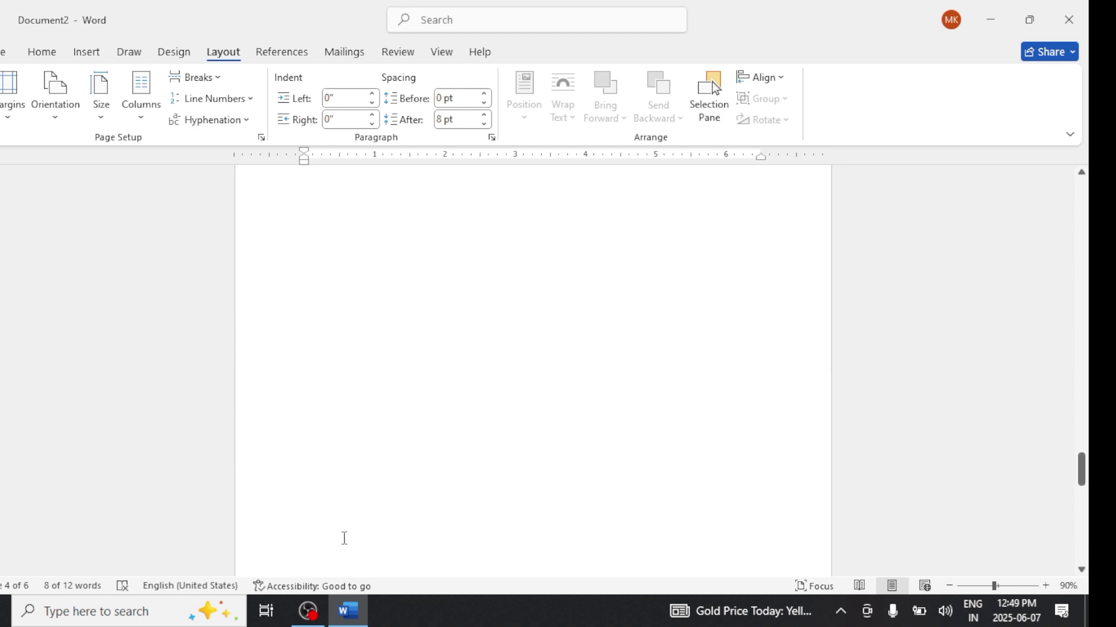
scroll(345, 538, down, 5)
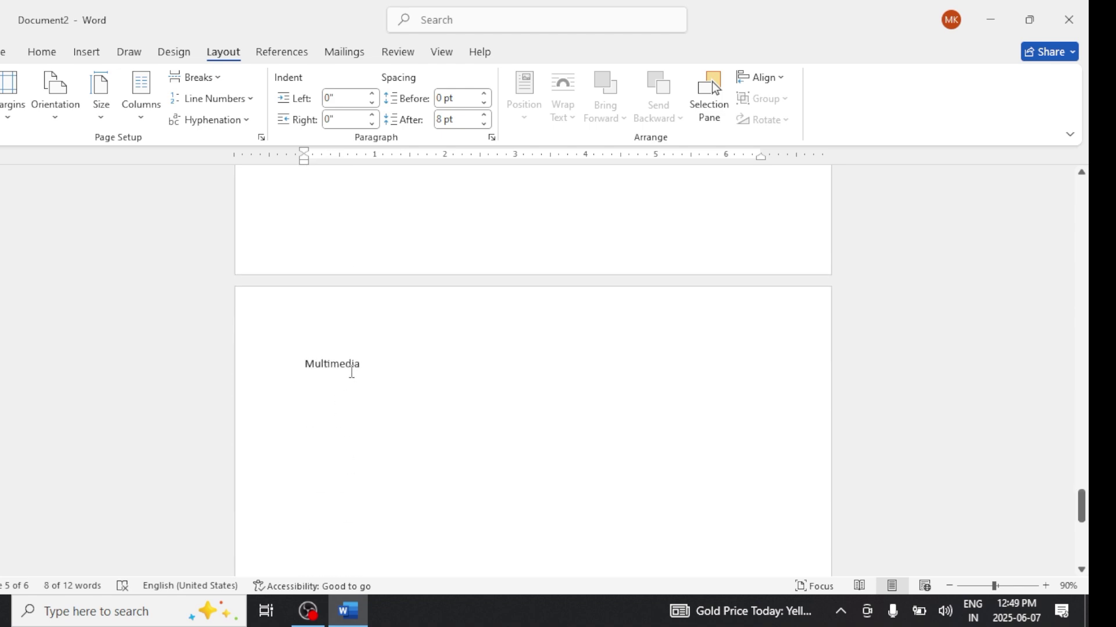
drag(368, 368, 289, 374)
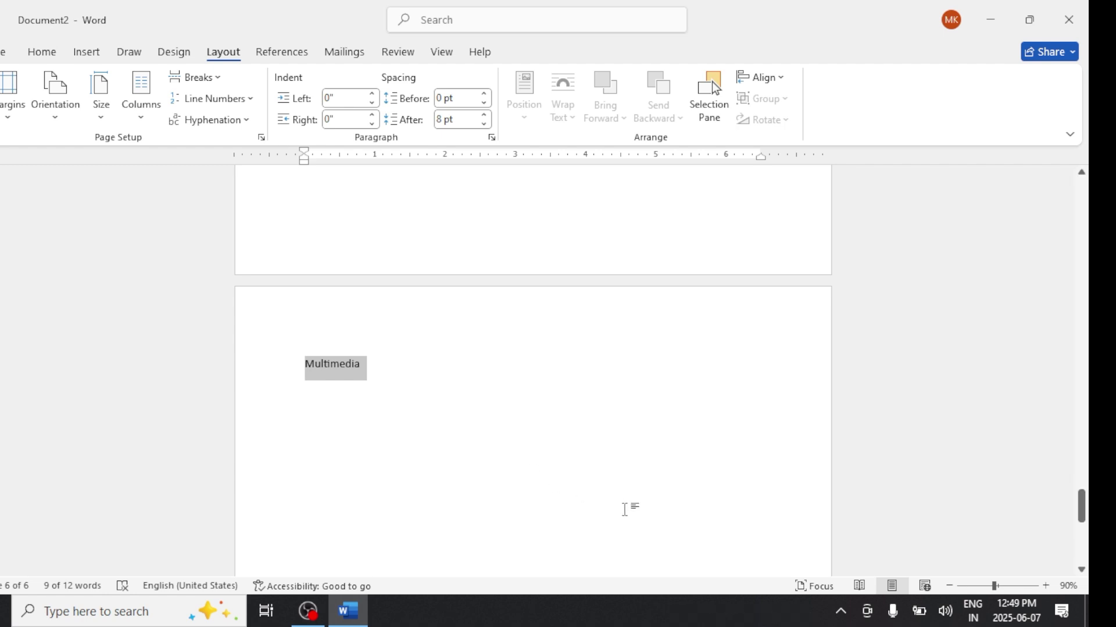
Step: Apply the Heading 1 style to all five selected topic headings and check them across the pages
scroll(625, 510, up, 10)
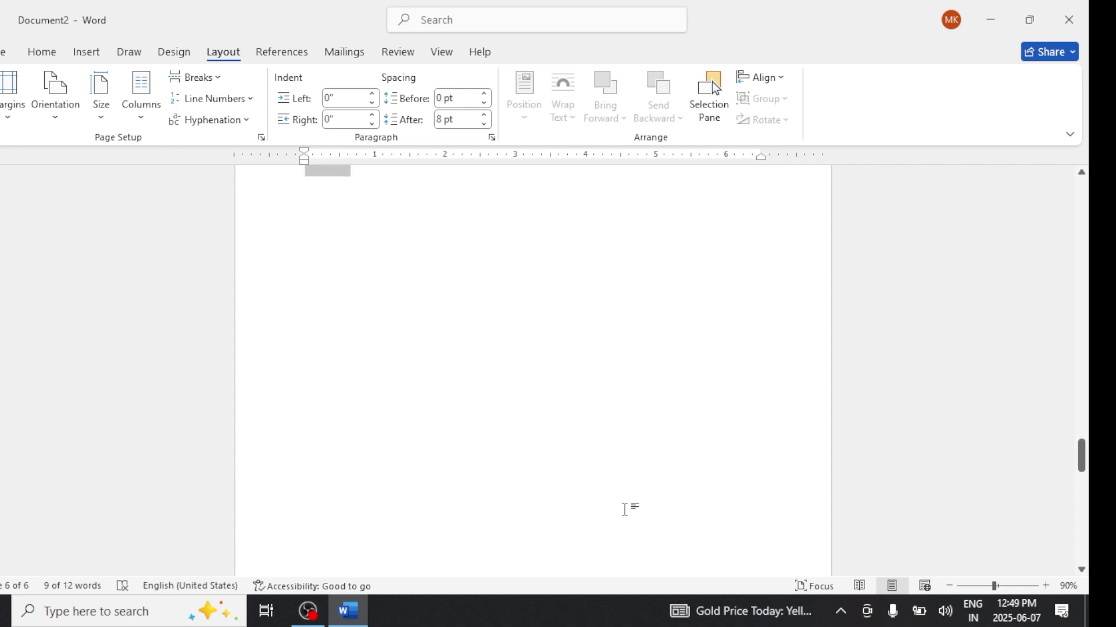
scroll(626, 510, up, 12)
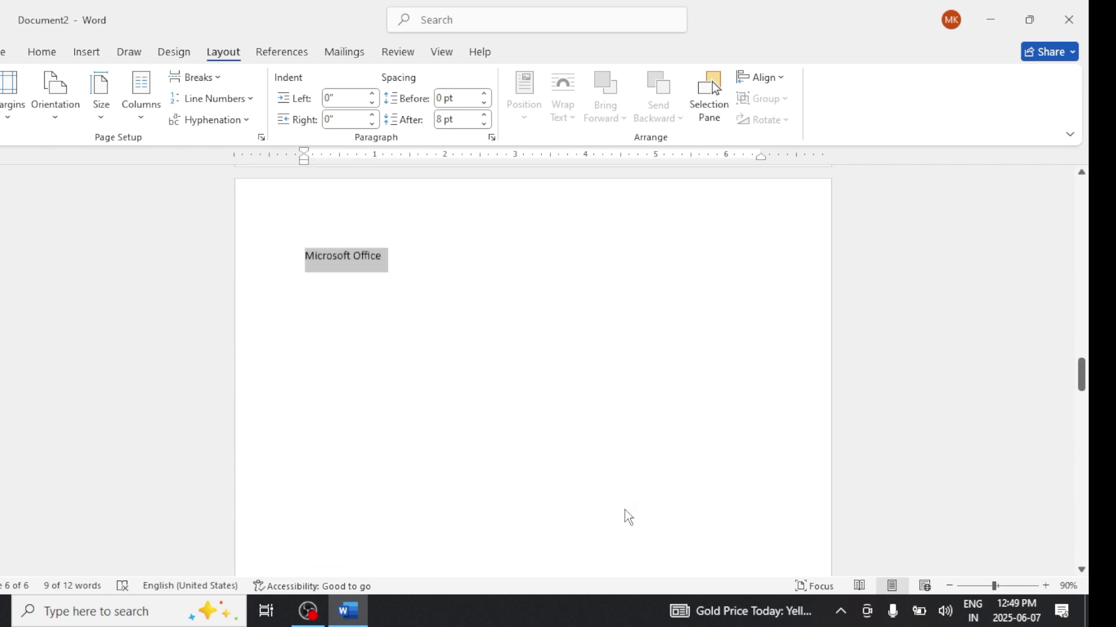
scroll(626, 510, up, 15)
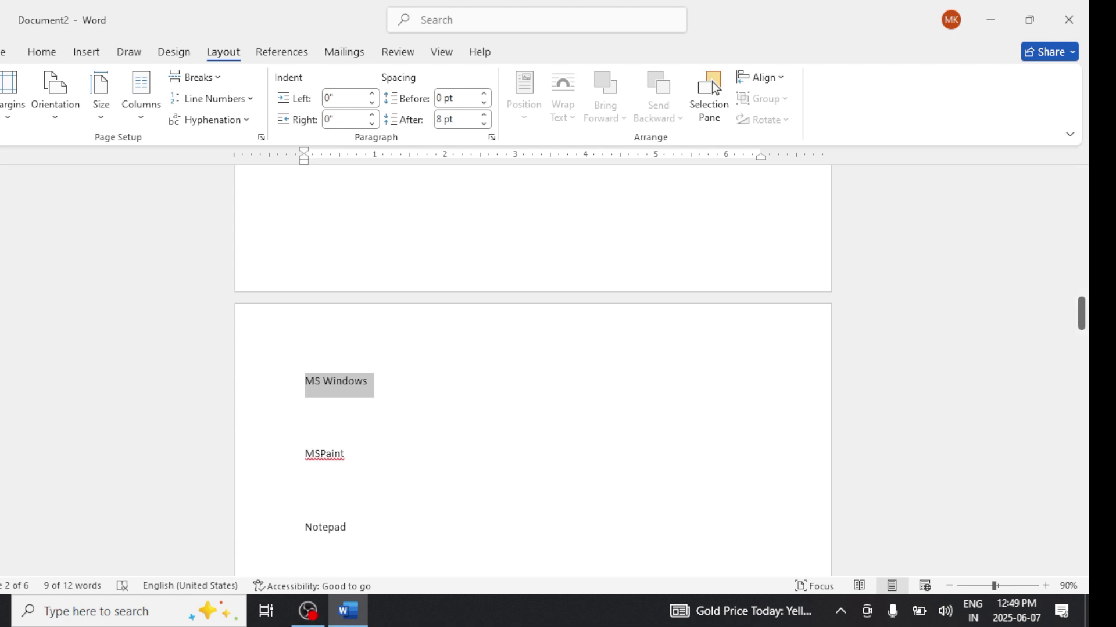
click(42, 56)
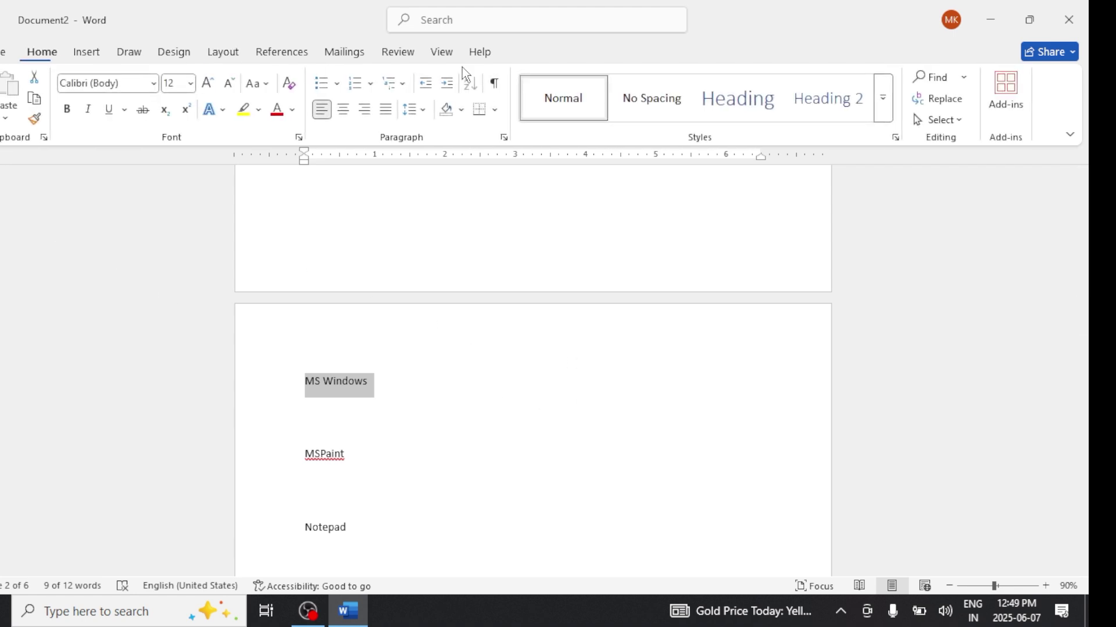
click(741, 119)
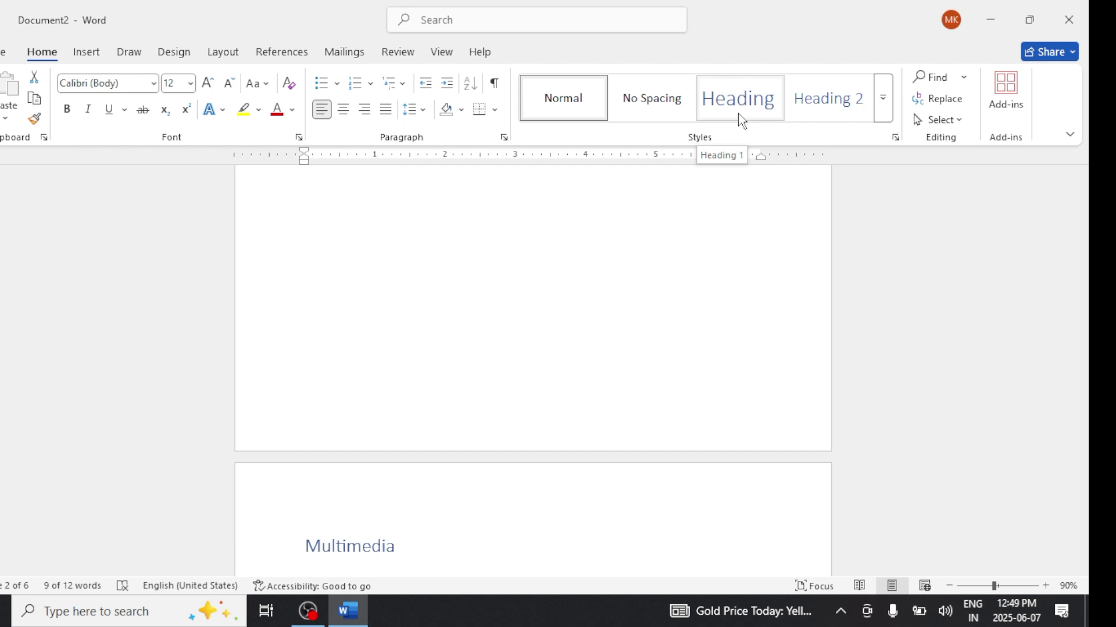
scroll(692, 275, down, 5)
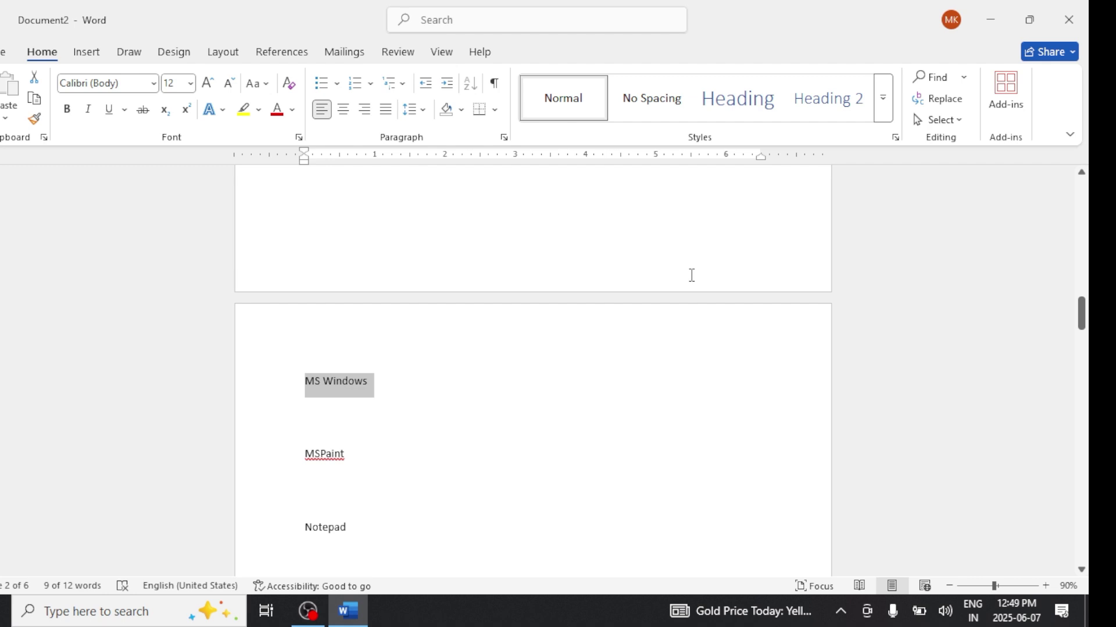
click(750, 104)
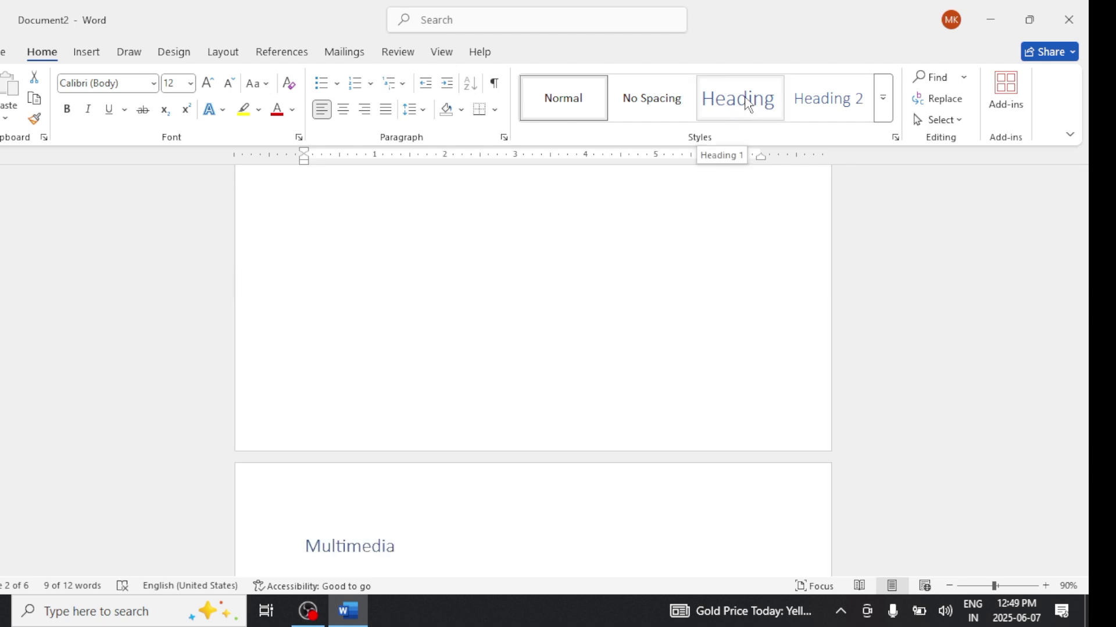
scroll(610, 454, down, 5)
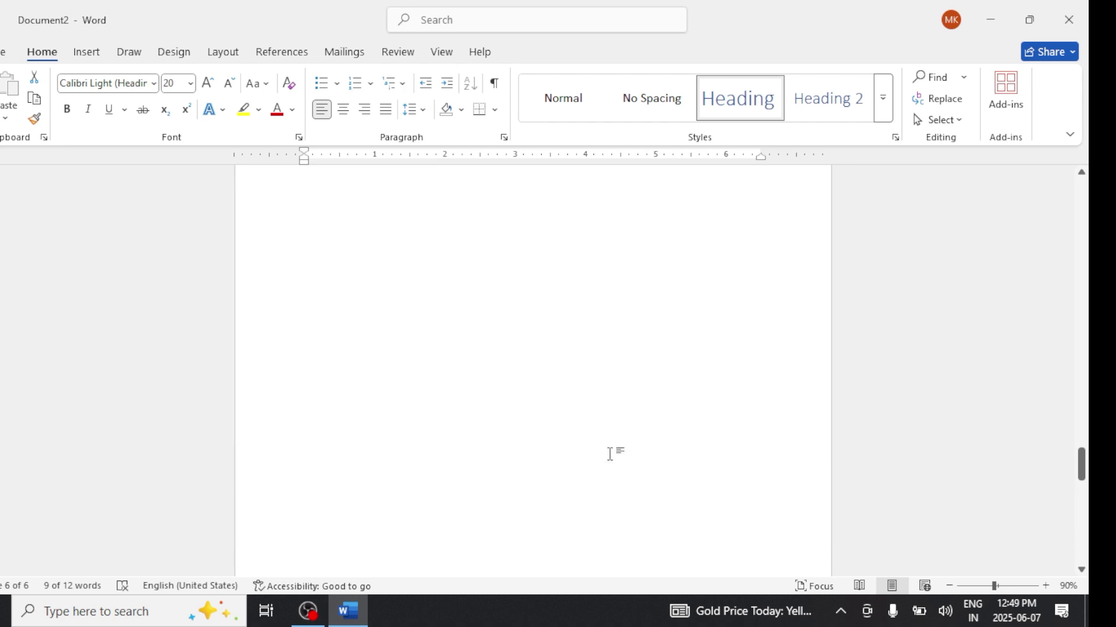
scroll(610, 455, up, 5)
scroll(610, 454, up, 10)
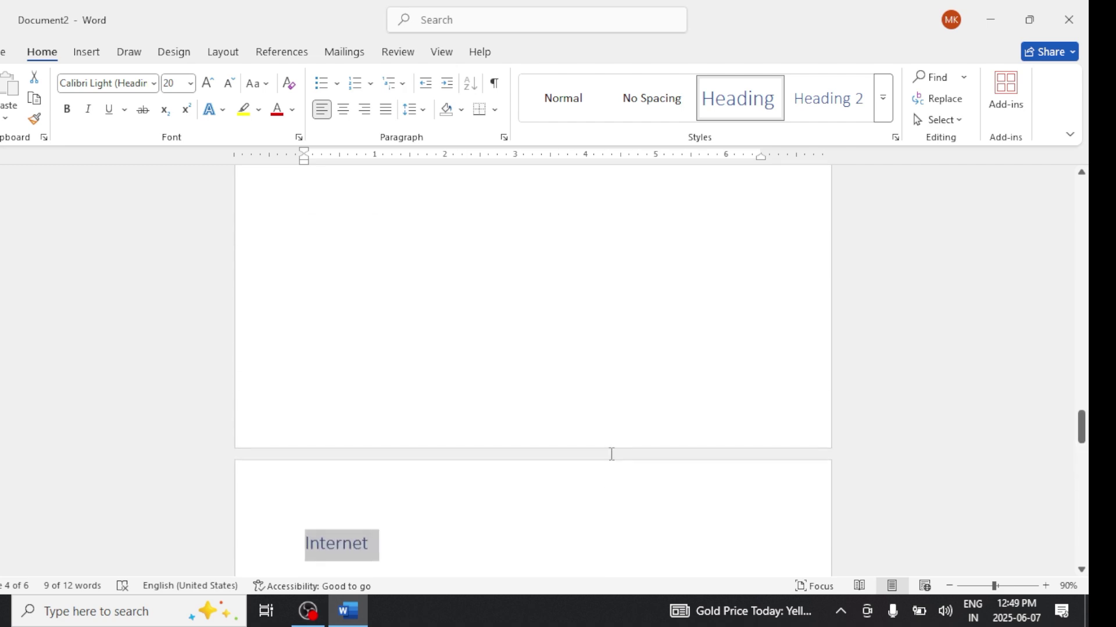
scroll(580, 454, up, 15)
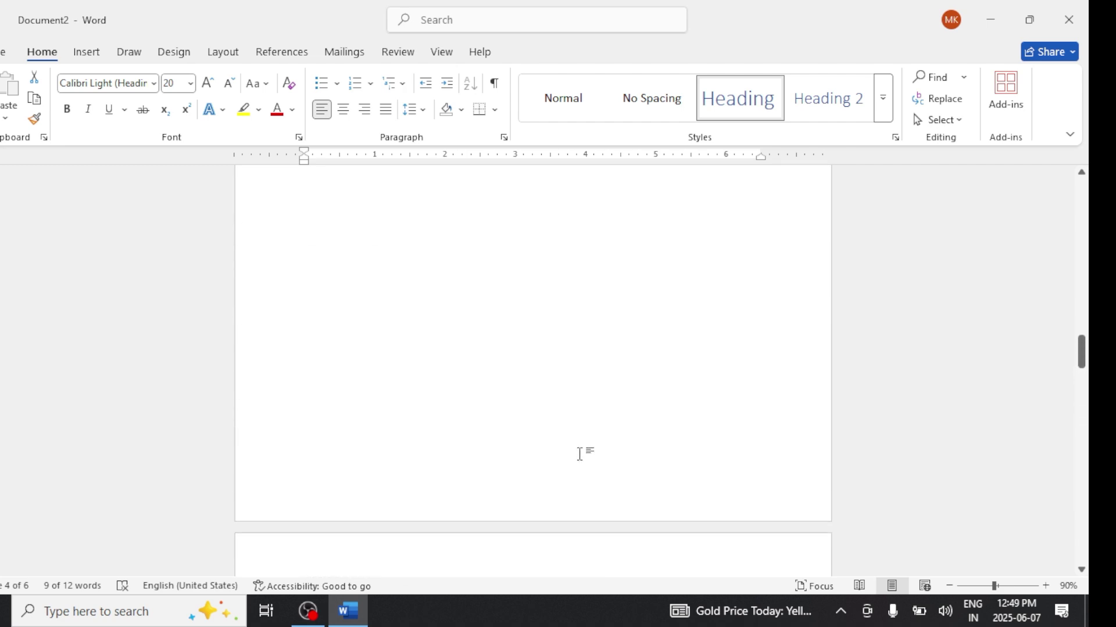
Step: Apply the Heading 2 style to the subtopics "MSPaint", "Notepad" and "WordPad" under "MS Windows" on page 3
scroll(580, 455, up, 6)
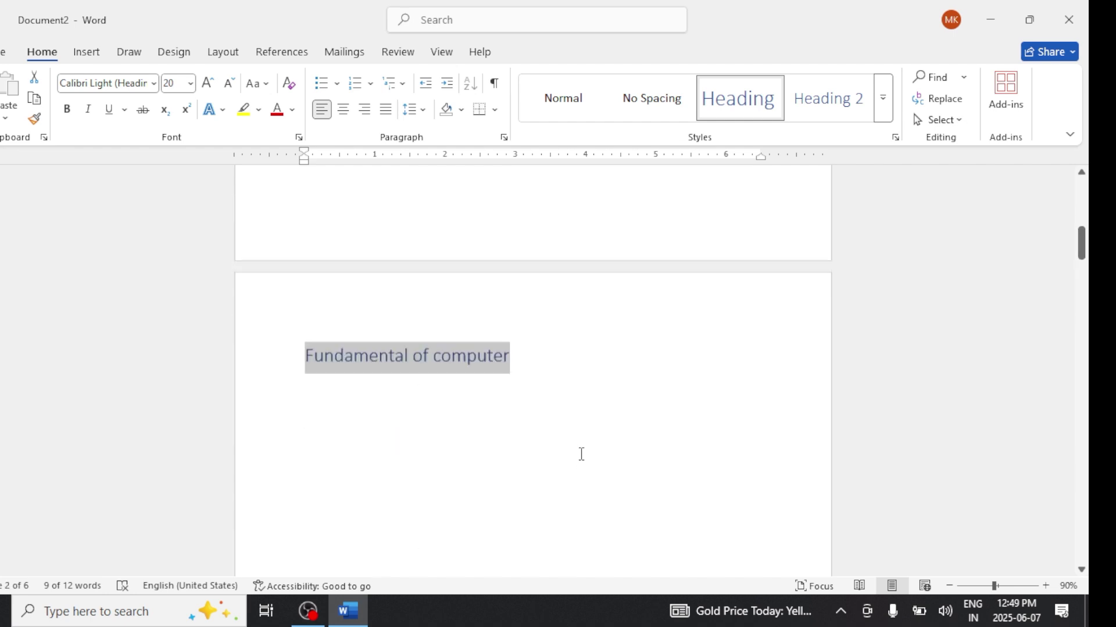
scroll(580, 455, down, 7)
scroll(580, 454, down, 5)
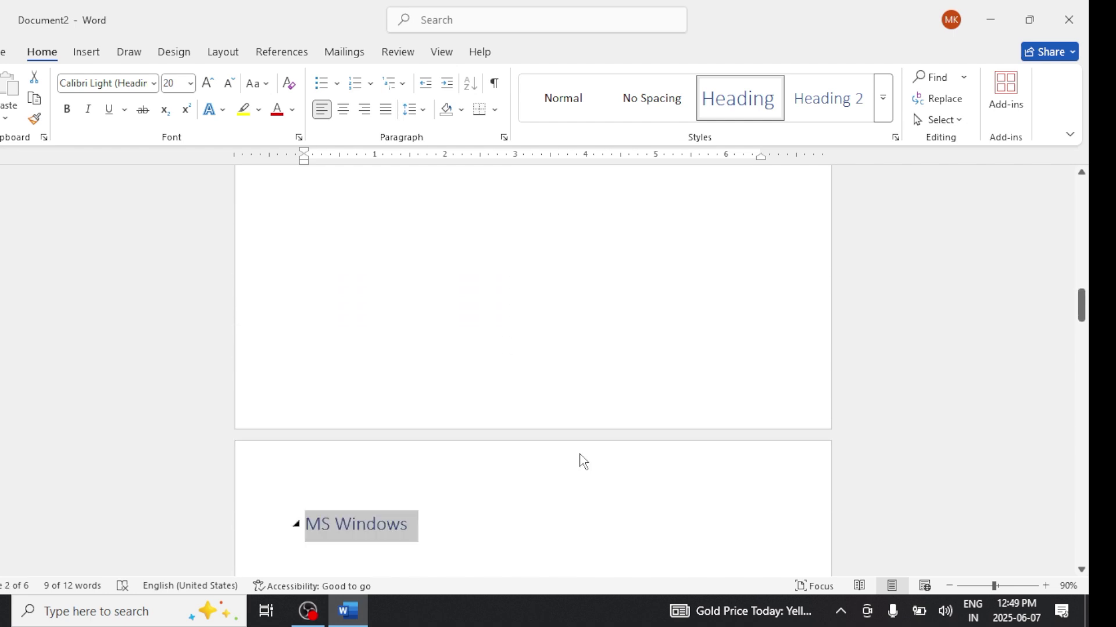
scroll(374, 397, down, 2)
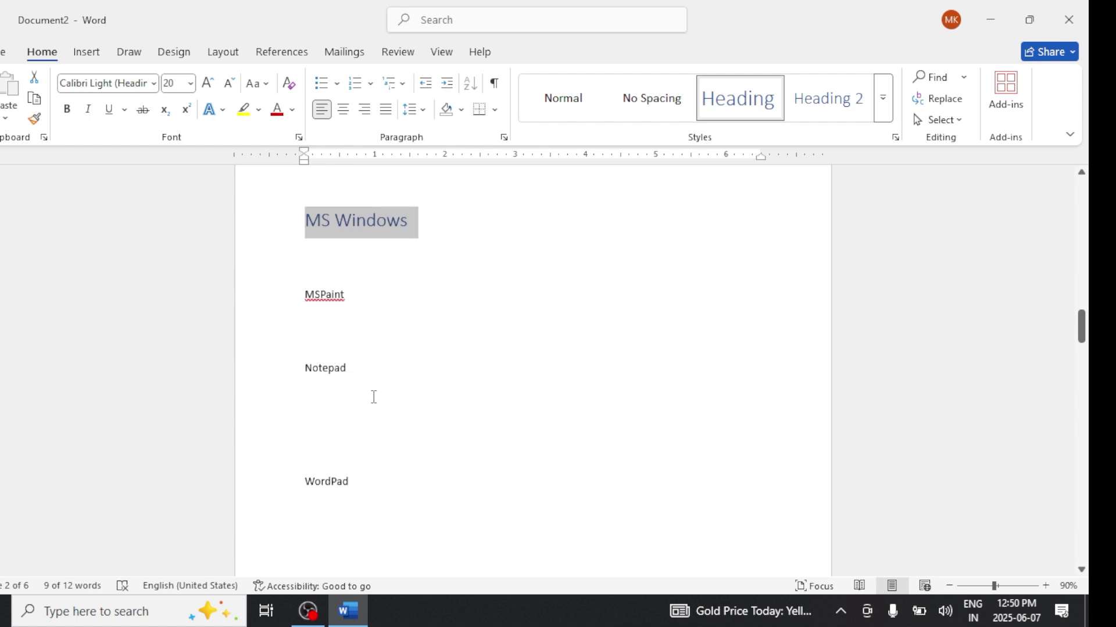
drag(350, 293, 301, 289)
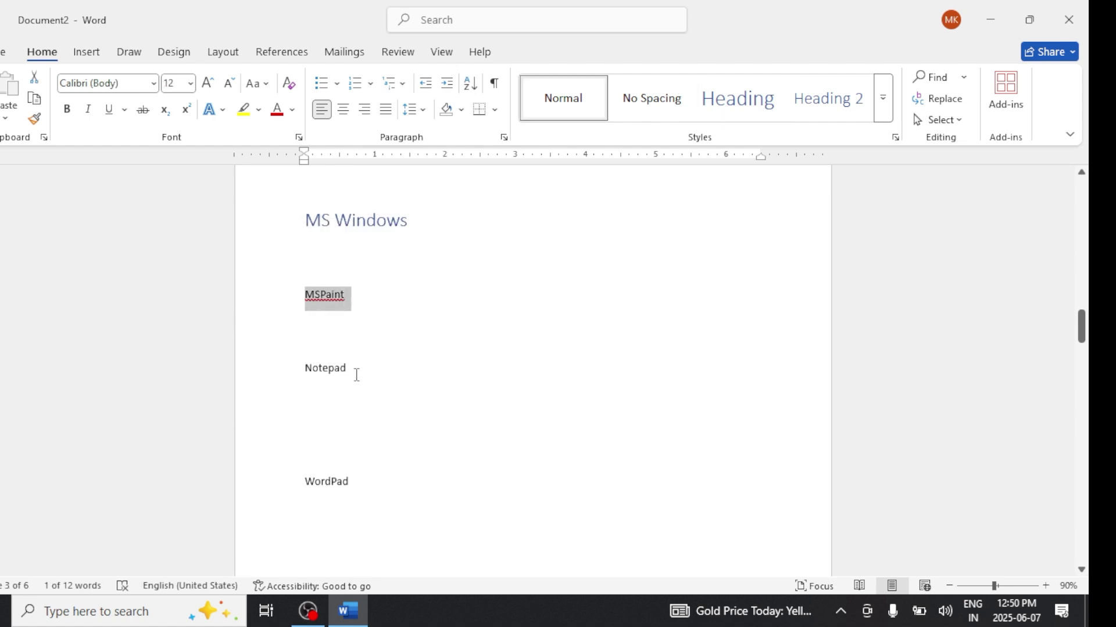
drag(356, 375, 274, 374)
drag(367, 489, 274, 482)
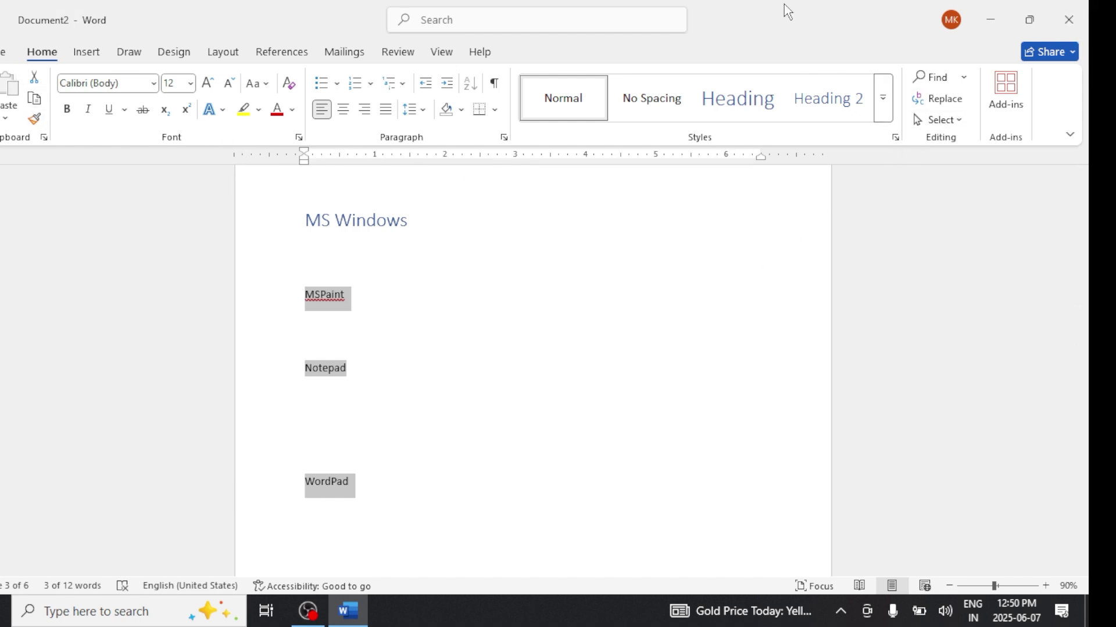
click(839, 112)
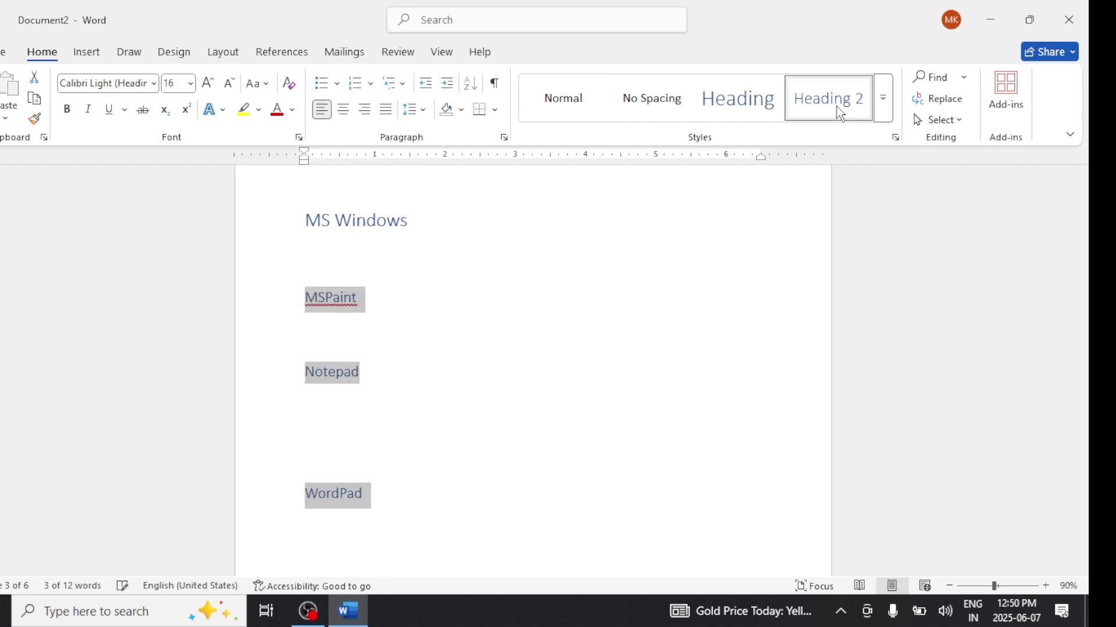
click(671, 416)
Step: Insert an Automatic Table 1 table of contents on the blank first page
scroll(671, 416, up, 15)
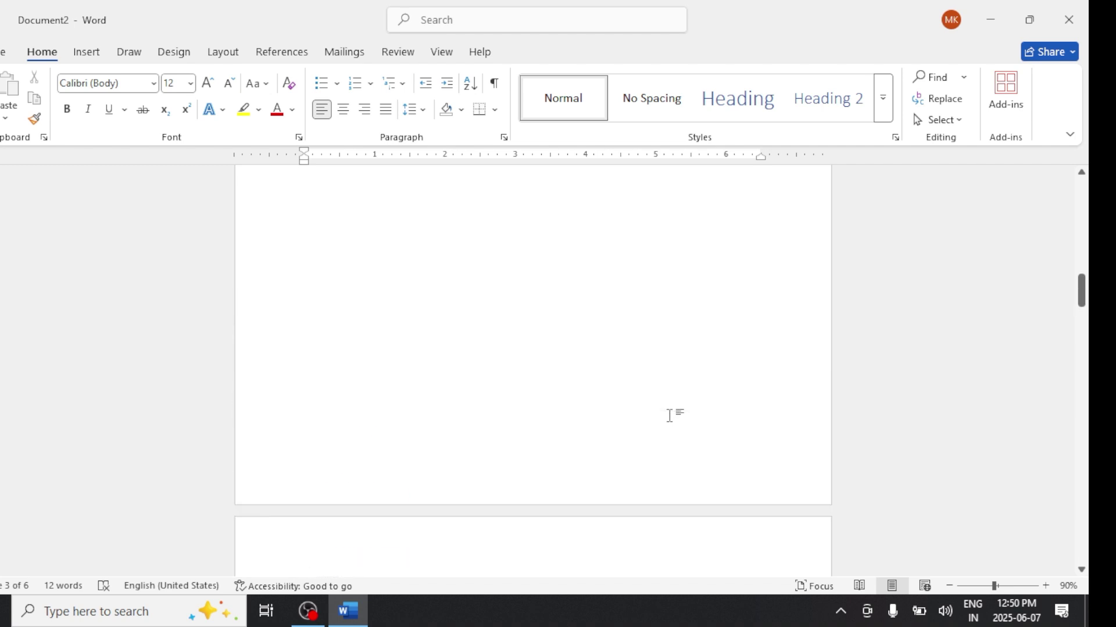
scroll(670, 416, up, 10)
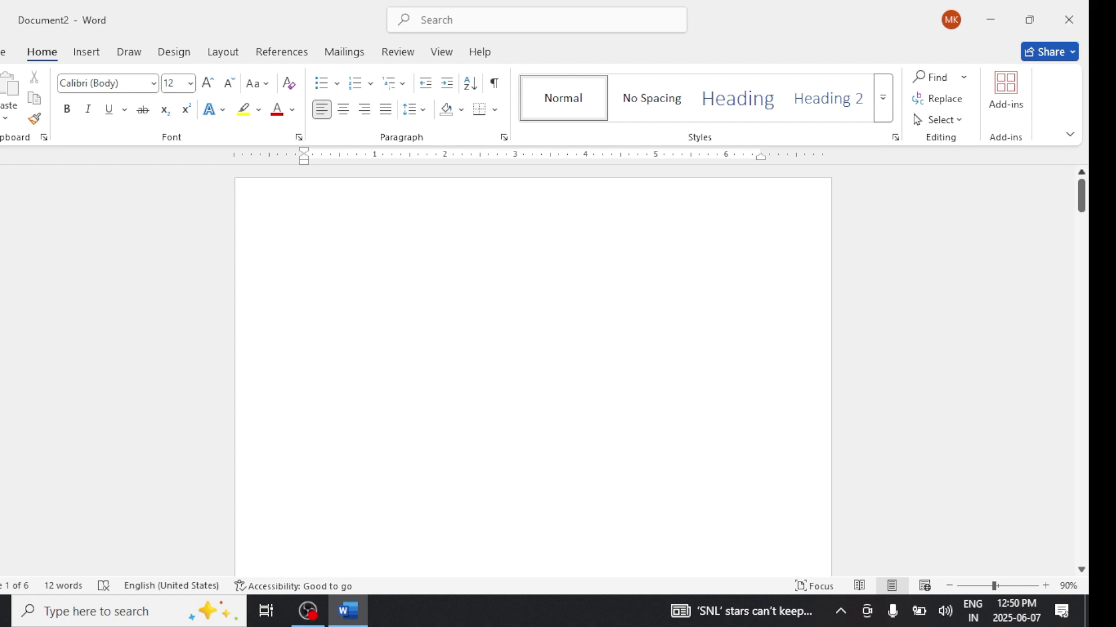
click(283, 52)
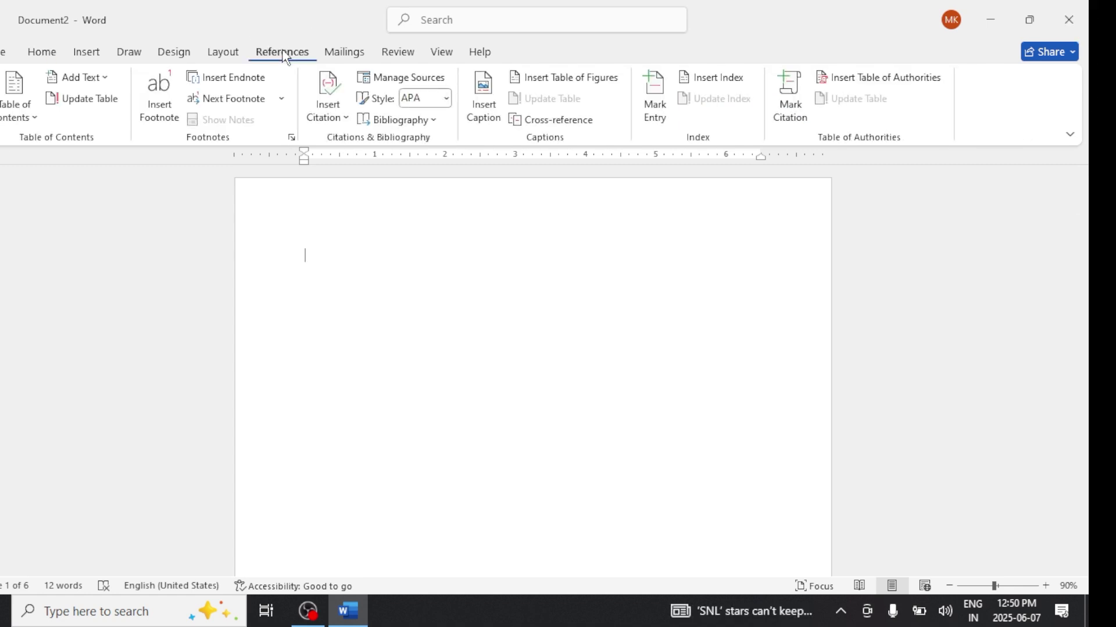
click(27, 116)
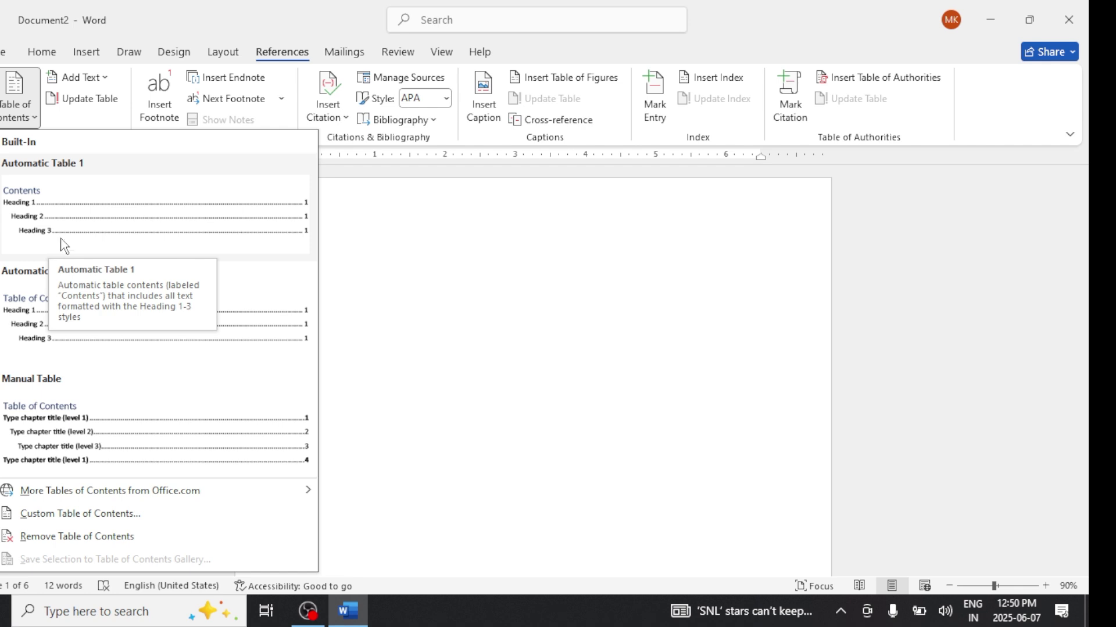
click(110, 210)
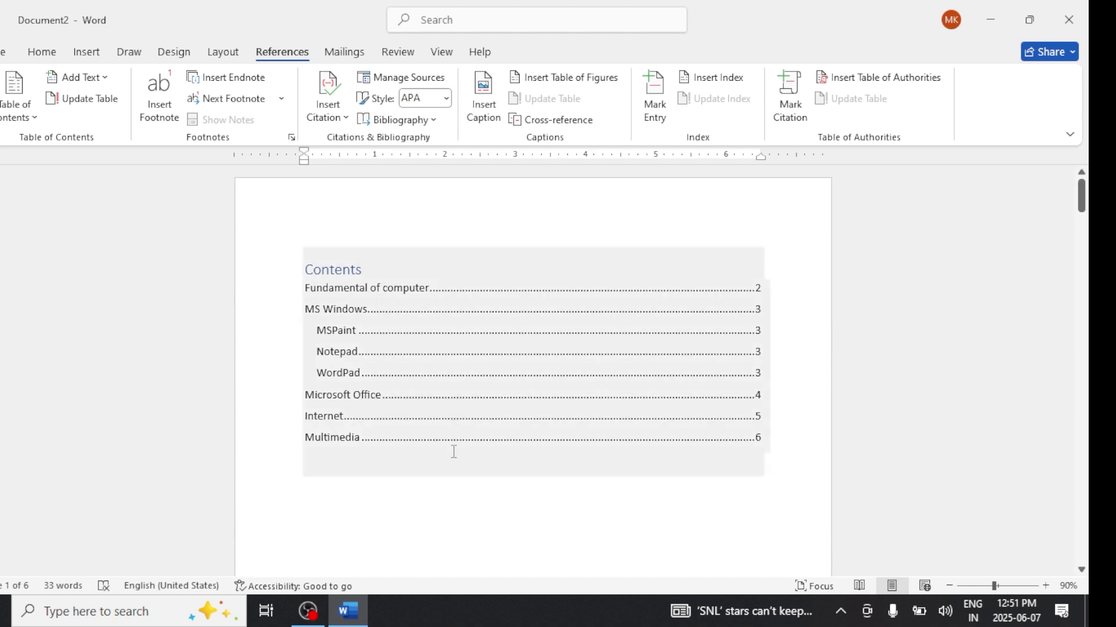
Step: Remove the "Contents" table from page 1 and insert the Automatic Table 2 table of contents in its place
click(455, 452)
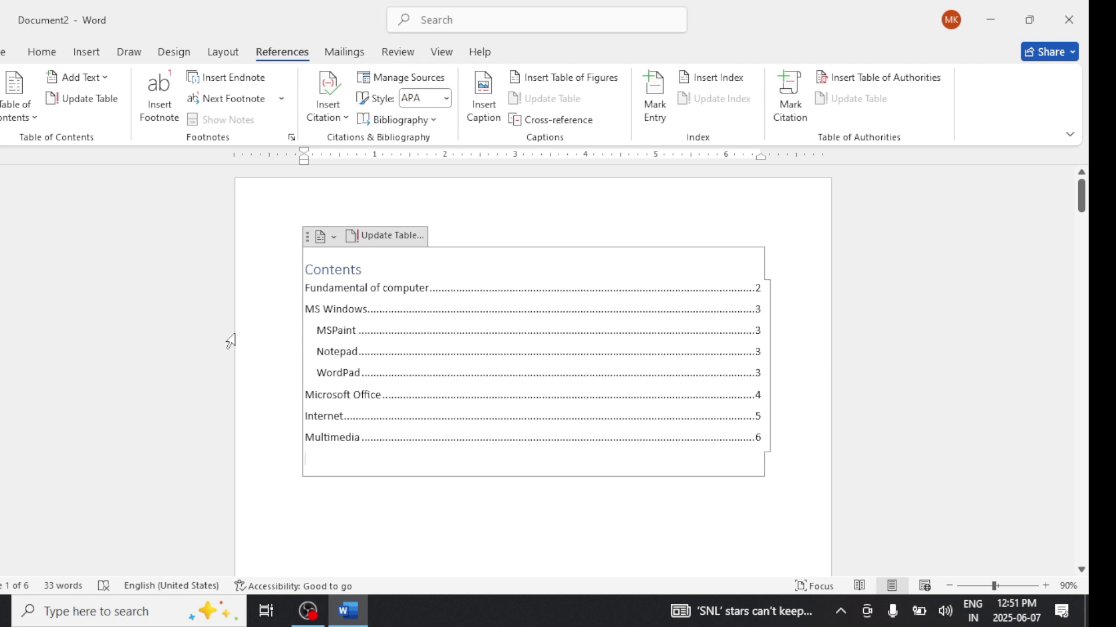
click(19, 116)
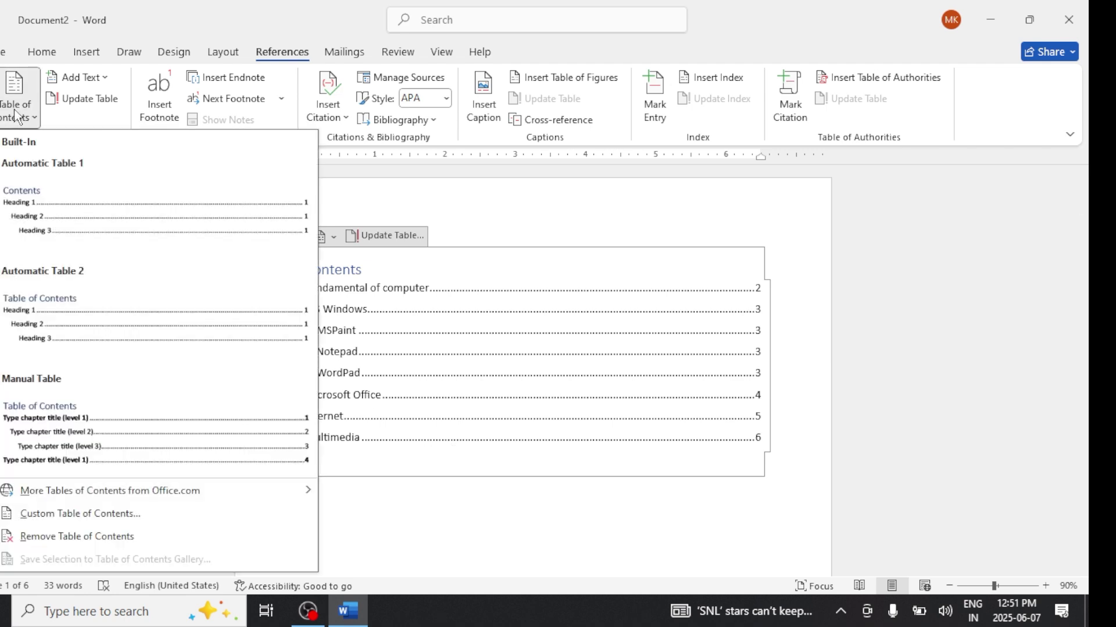
click(120, 537)
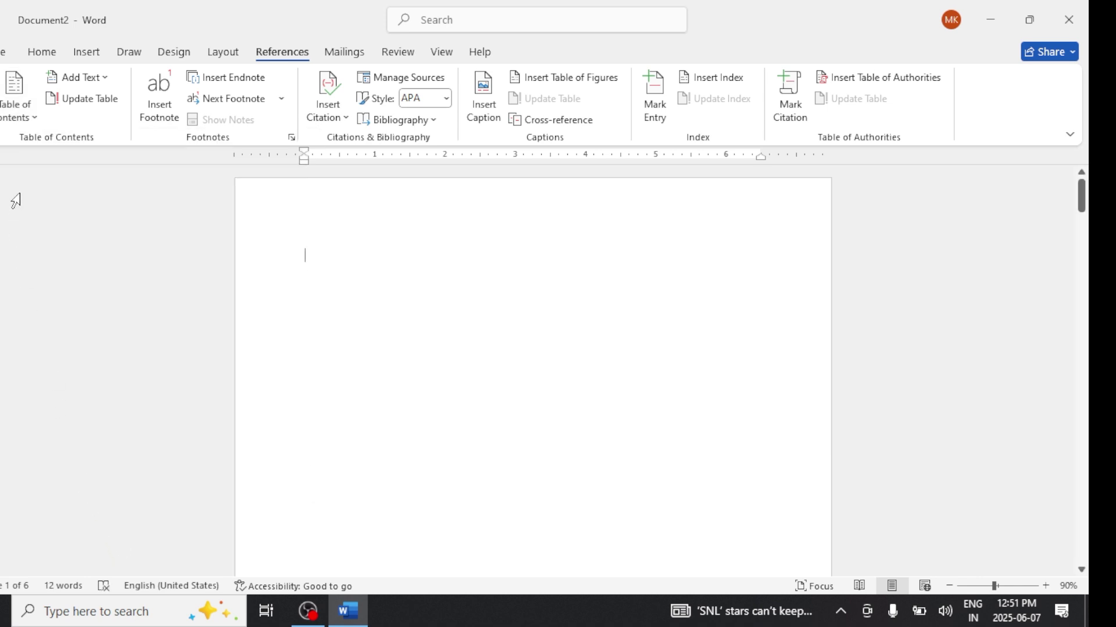
click(29, 116)
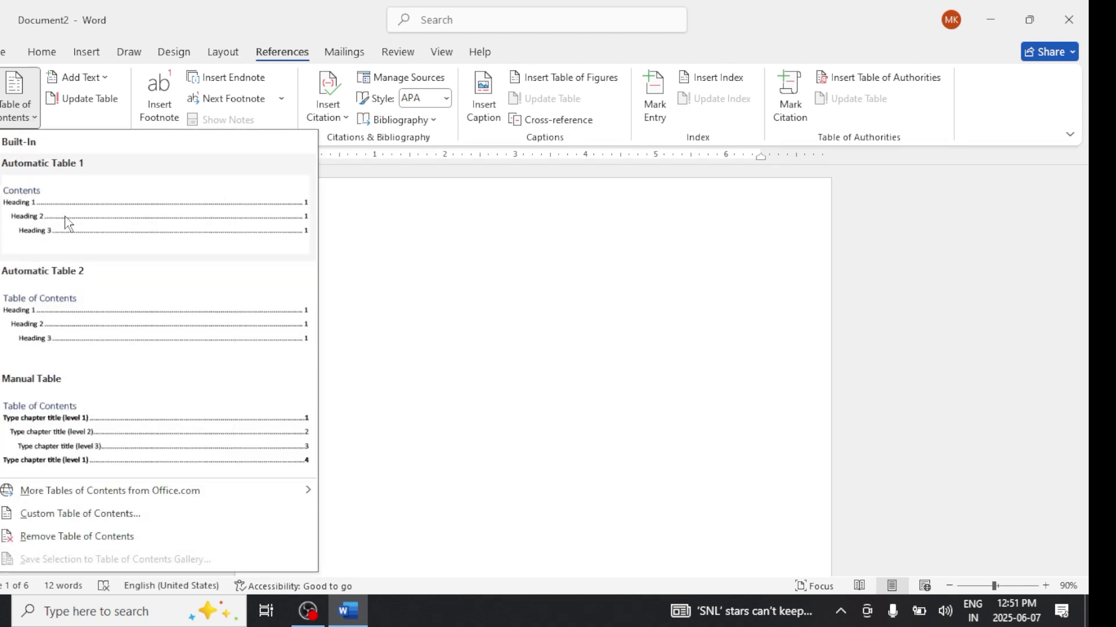
click(88, 311)
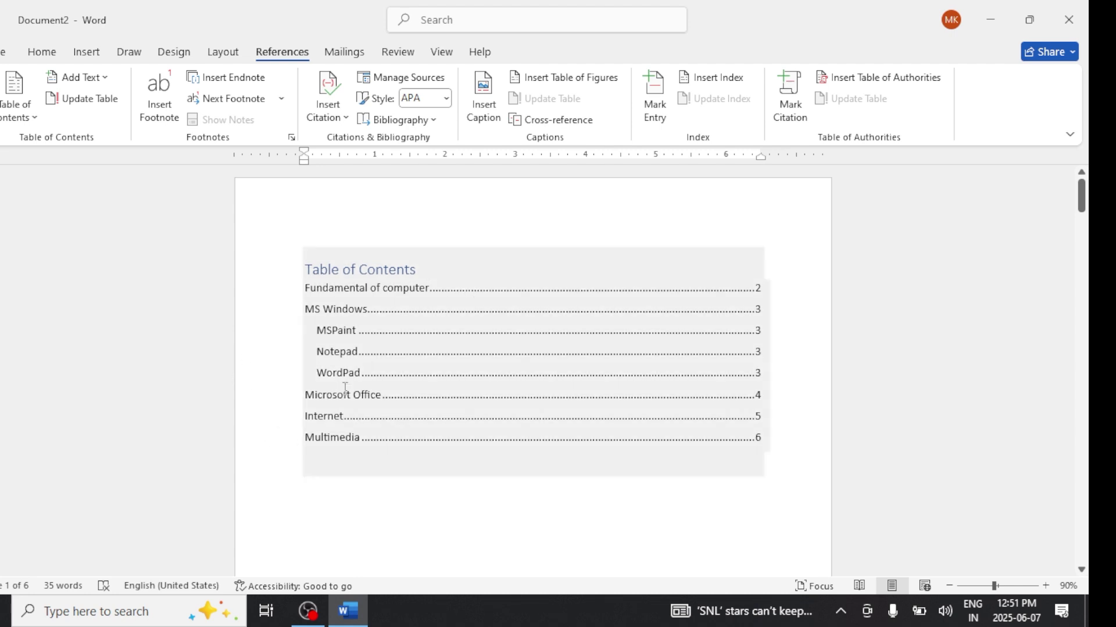
Step: Replace the table of contents with a custom version that has page numbers turned off
click(376, 460)
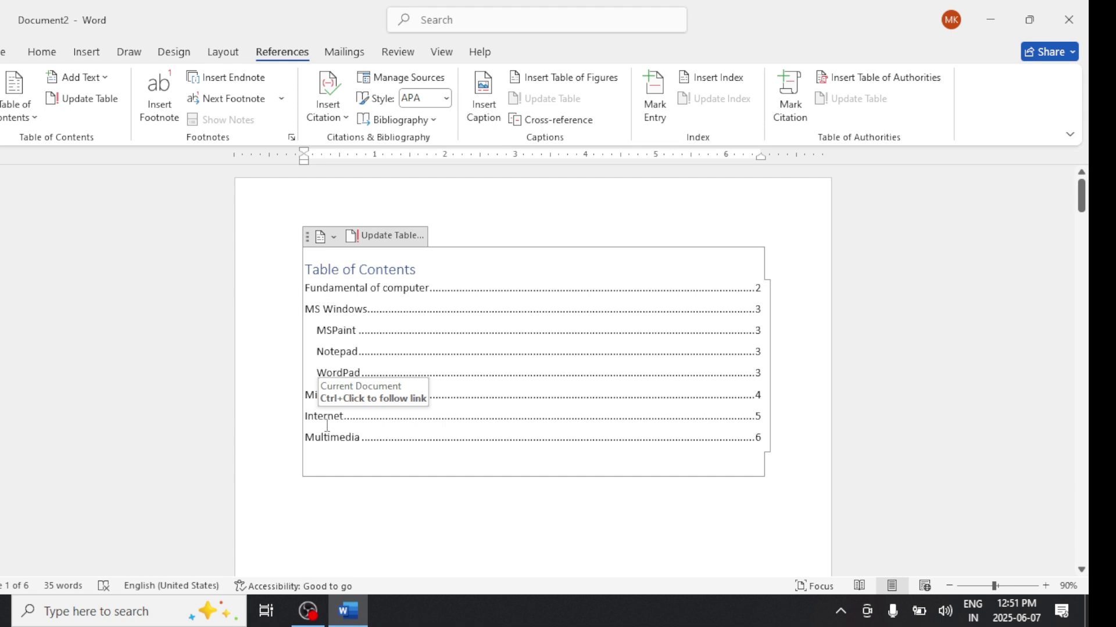
click(15, 113)
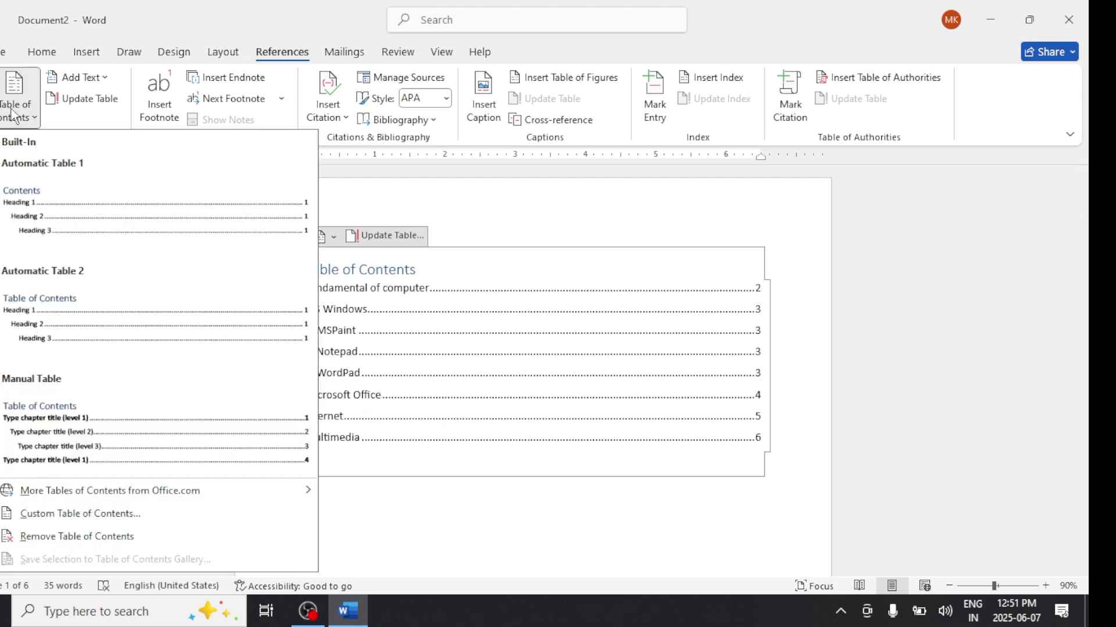
click(65, 518)
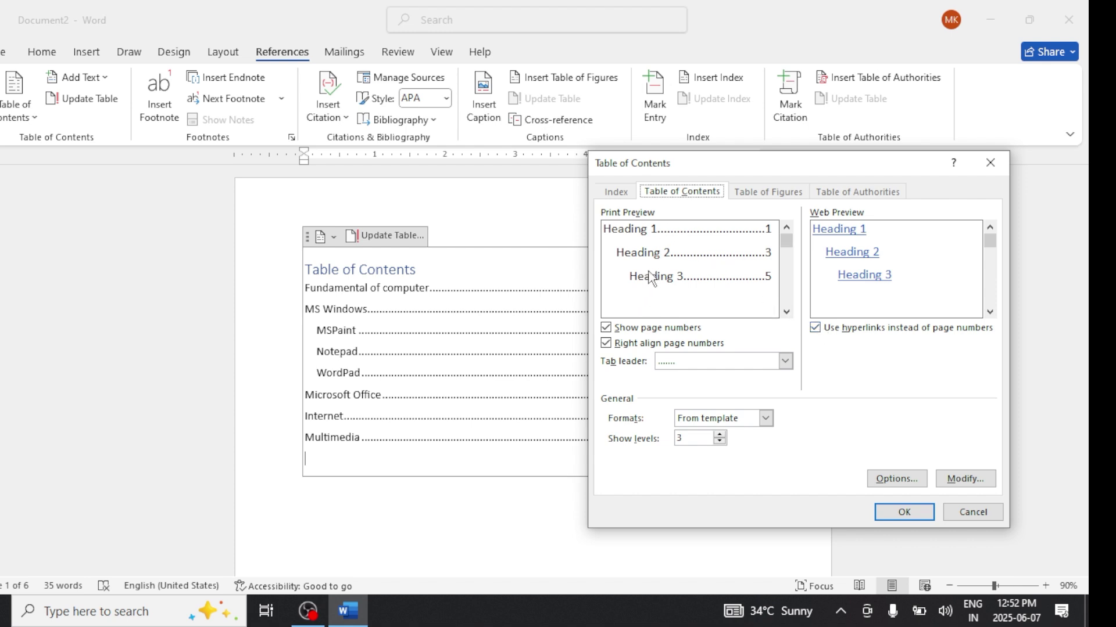
click(606, 328)
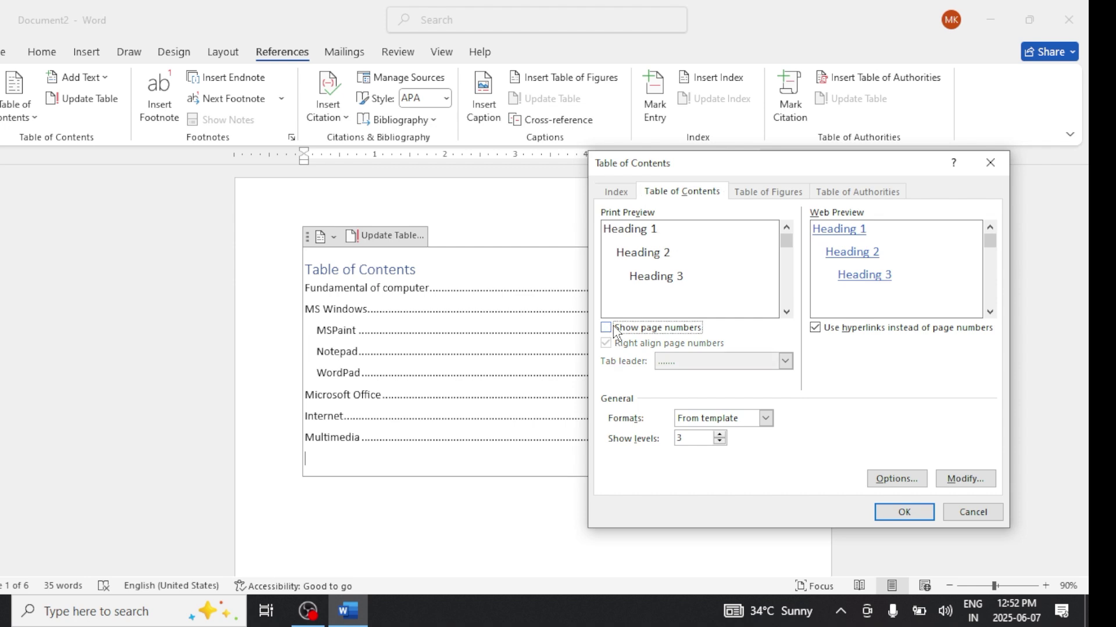
click(888, 512)
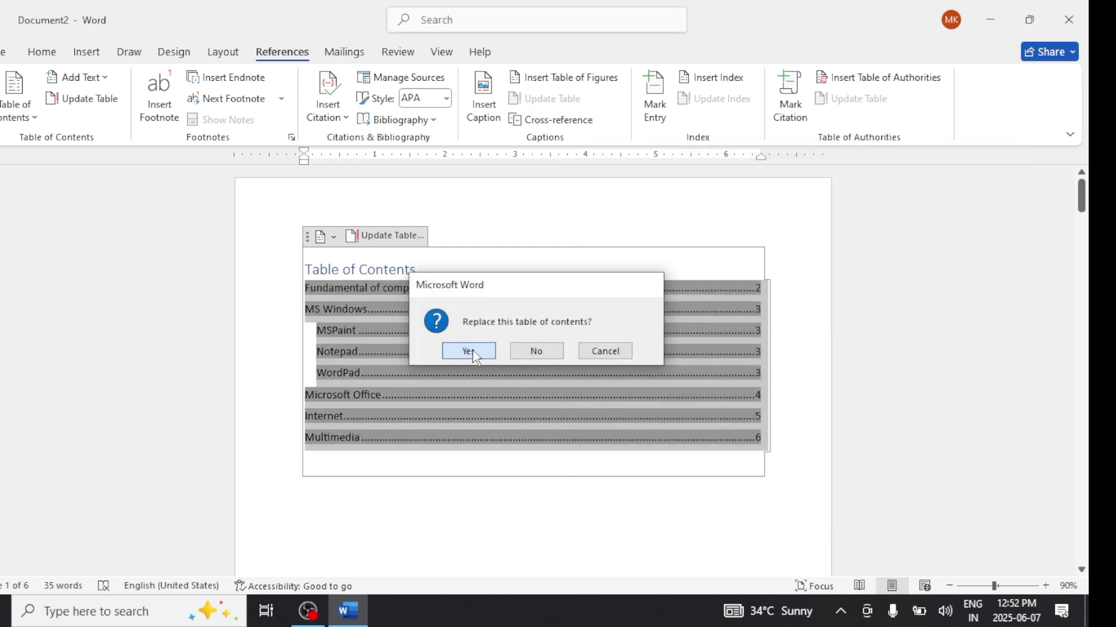
click(472, 352)
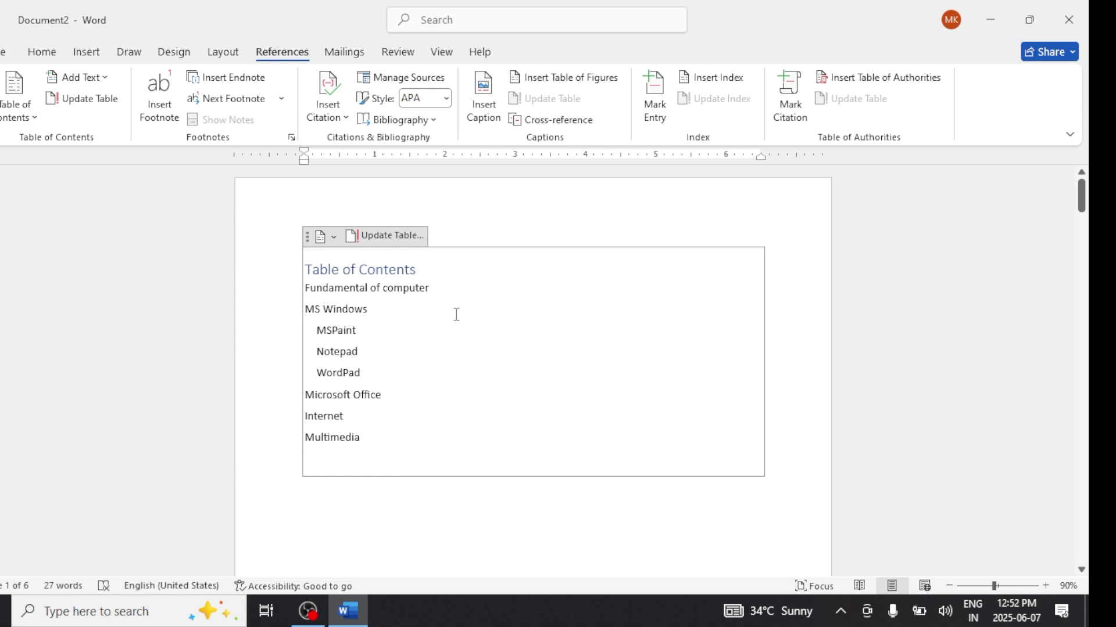
Step: Replace the table of contents with a custom version showing page numbers without right alignment
click(14, 110)
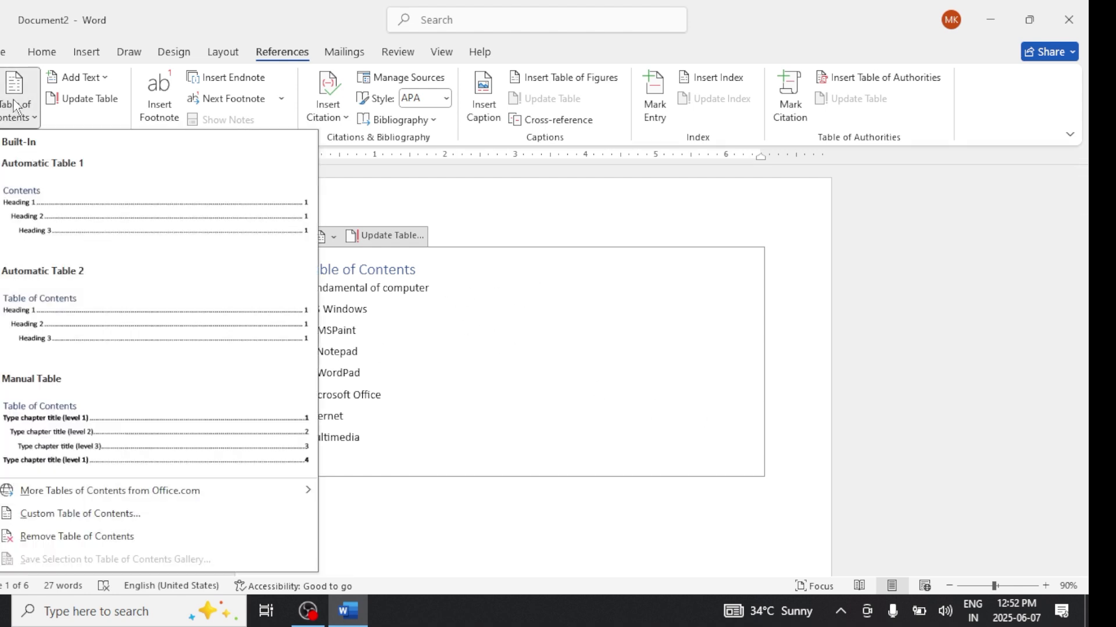
click(87, 513)
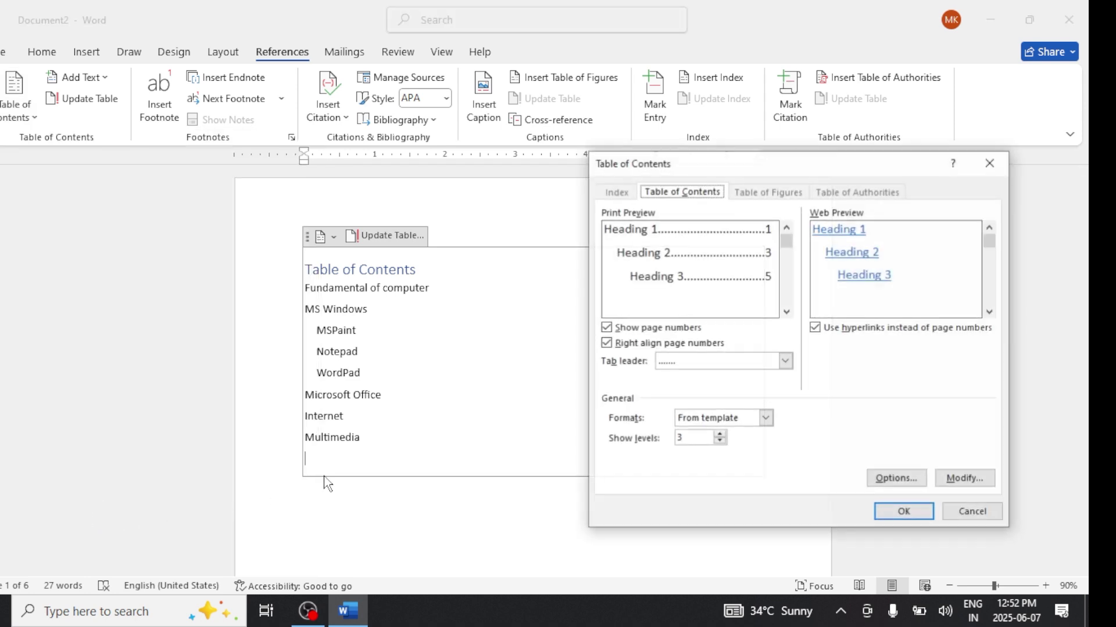
click(607, 344)
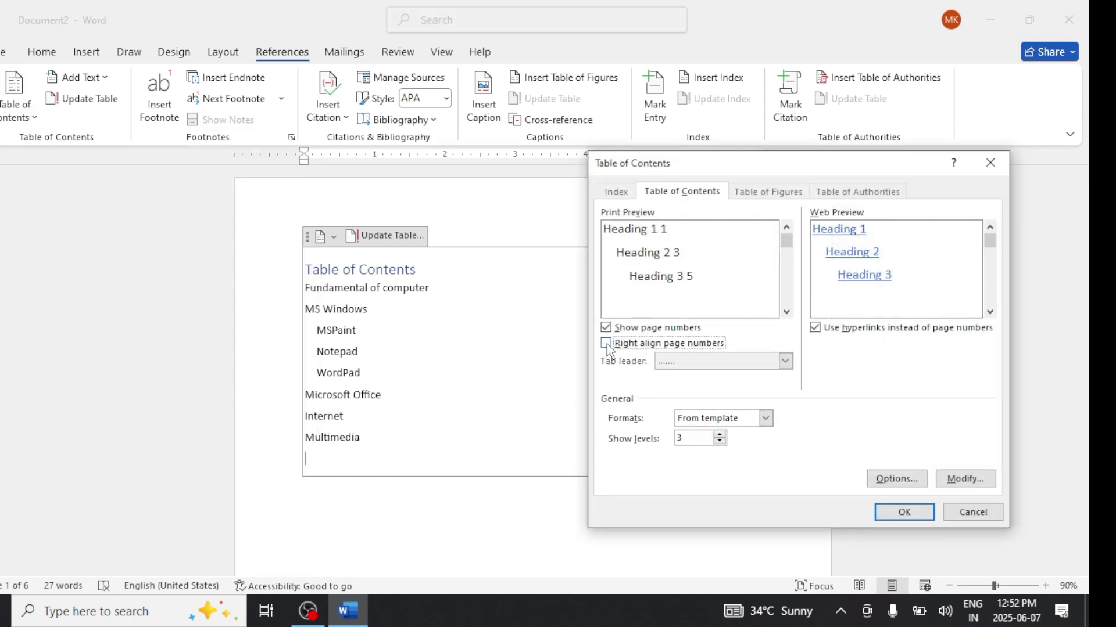
click(890, 516)
click(475, 351)
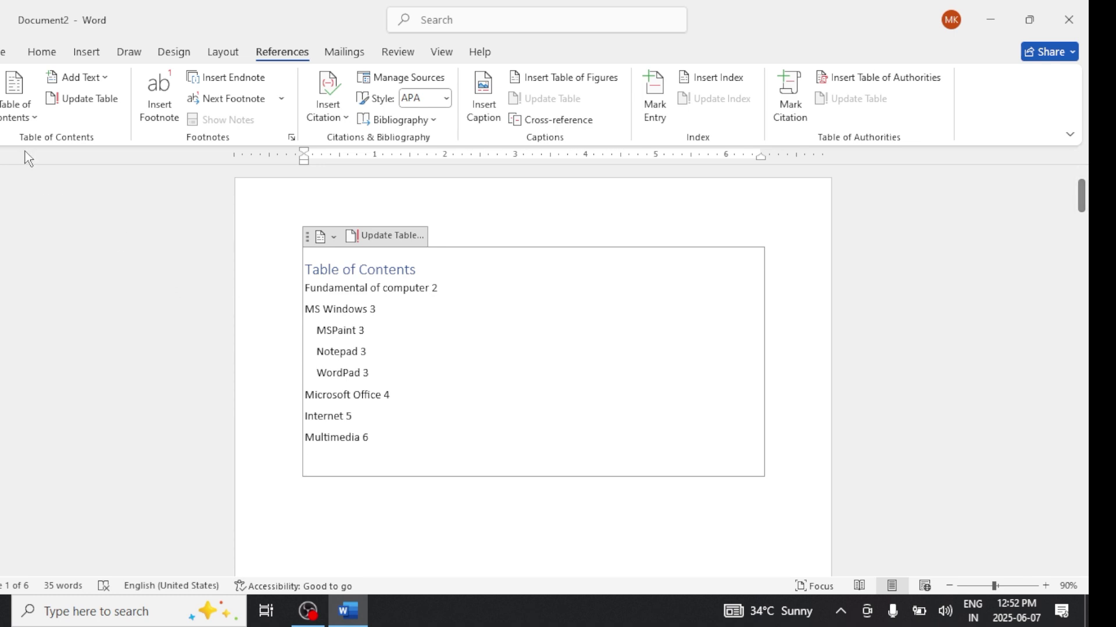
Step: Replace the table of contents with a custom version using right-aligned page numbers and no tab leader
click(20, 116)
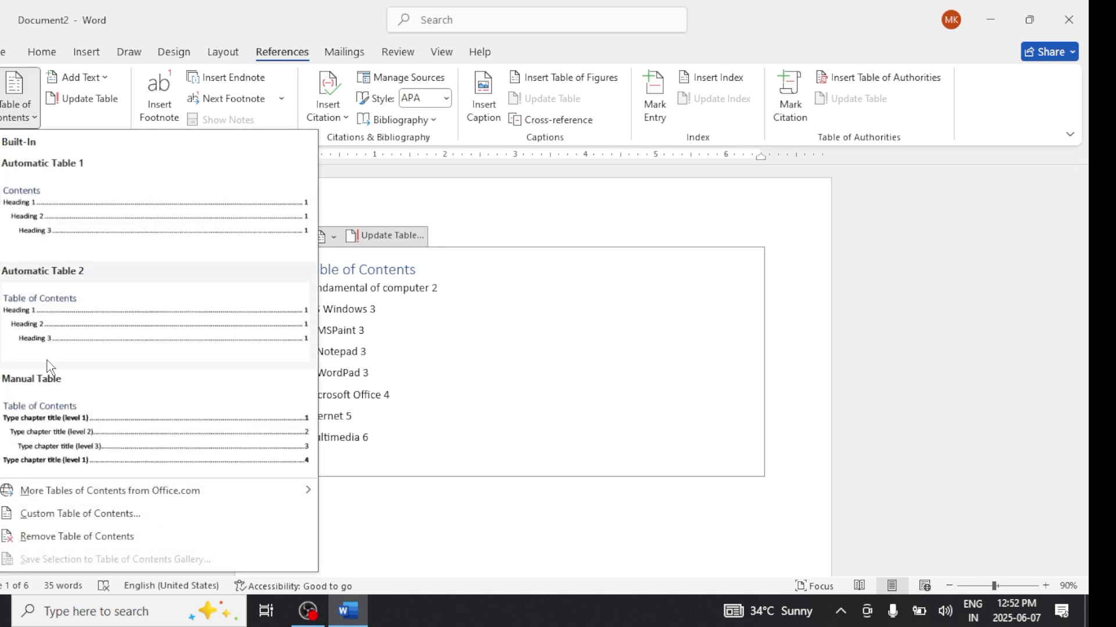
click(96, 514)
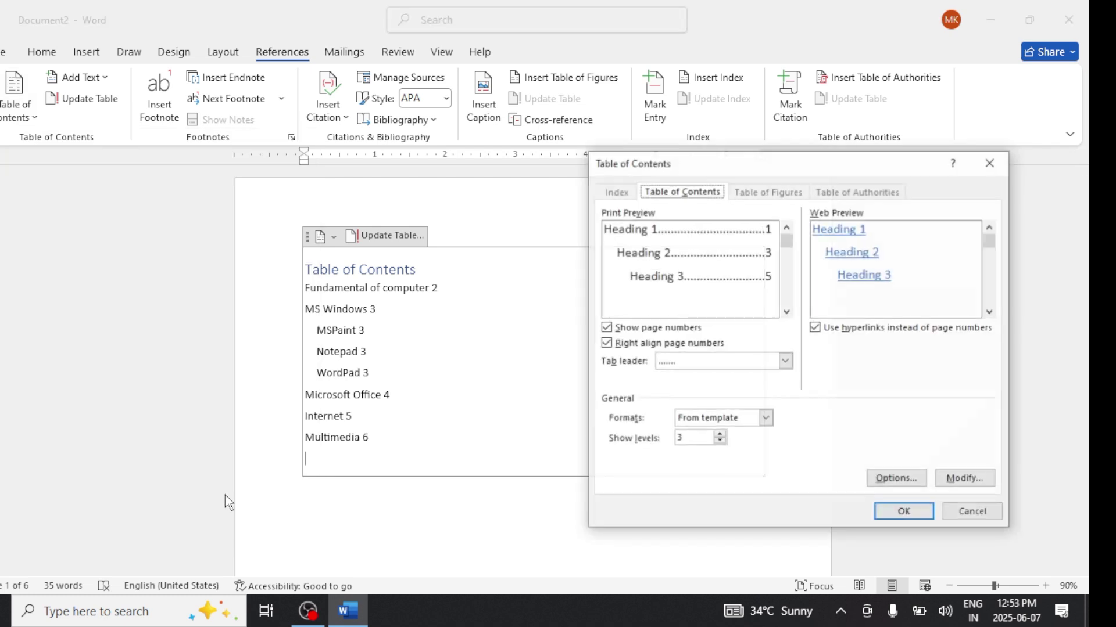
click(691, 361)
click(672, 375)
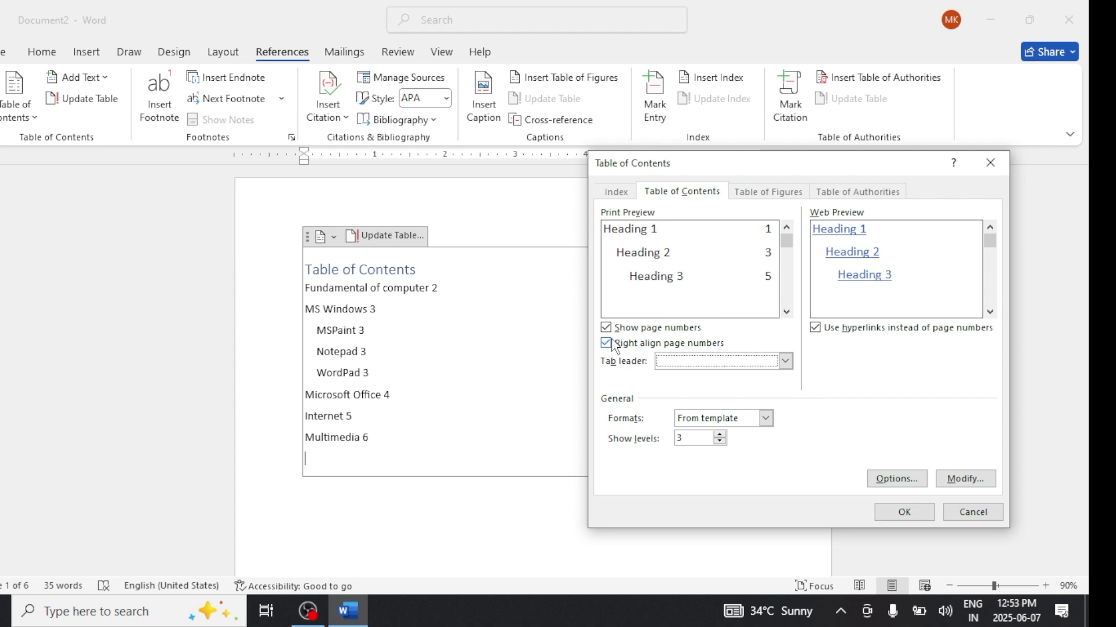
click(889, 512)
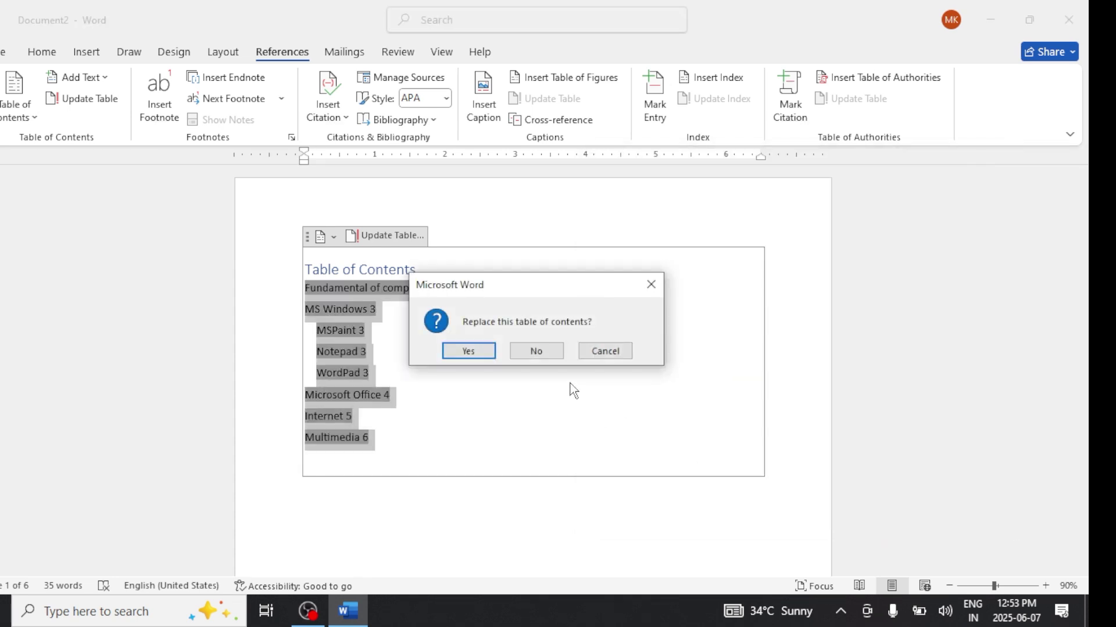
click(470, 351)
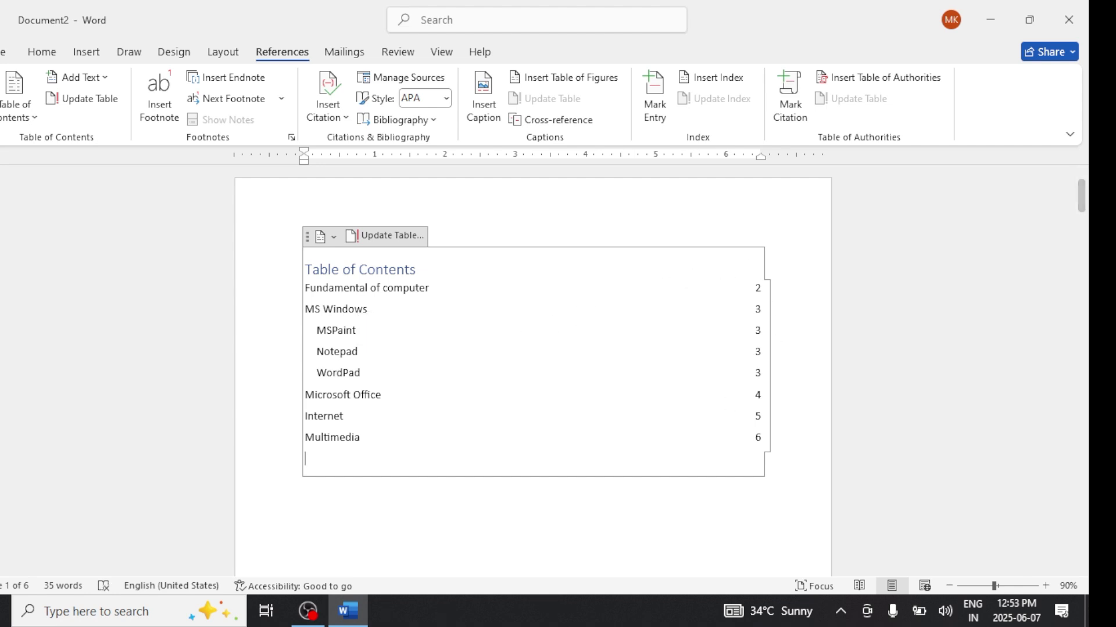
Step: Replace the table of contents with a custom version in the Classic format, keeping three levels and right-aligned page numbers
click(32, 120)
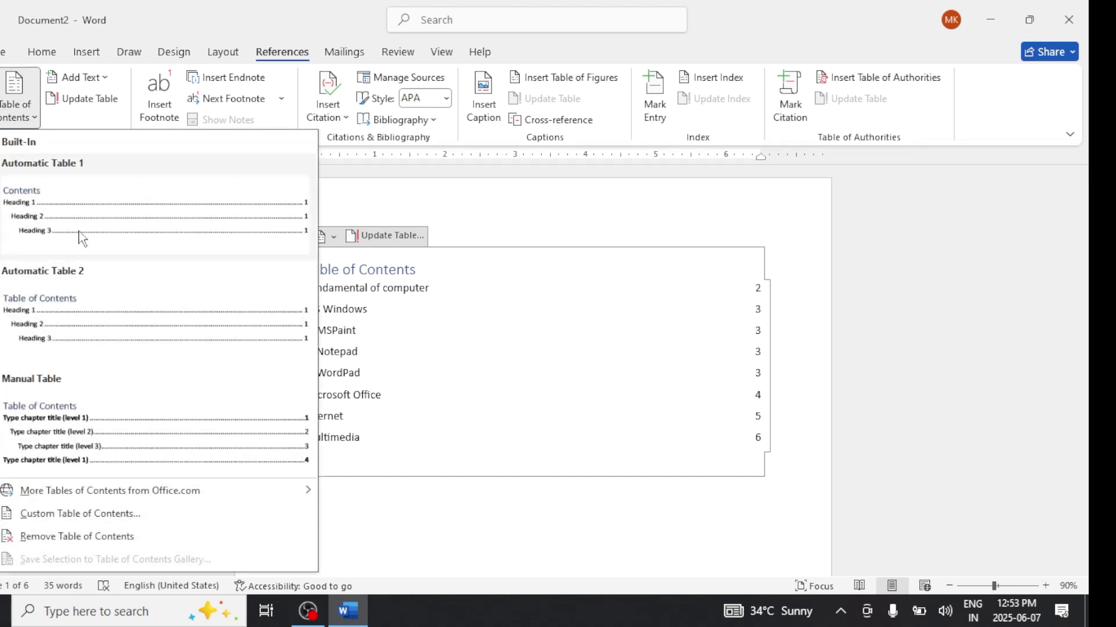
click(125, 513)
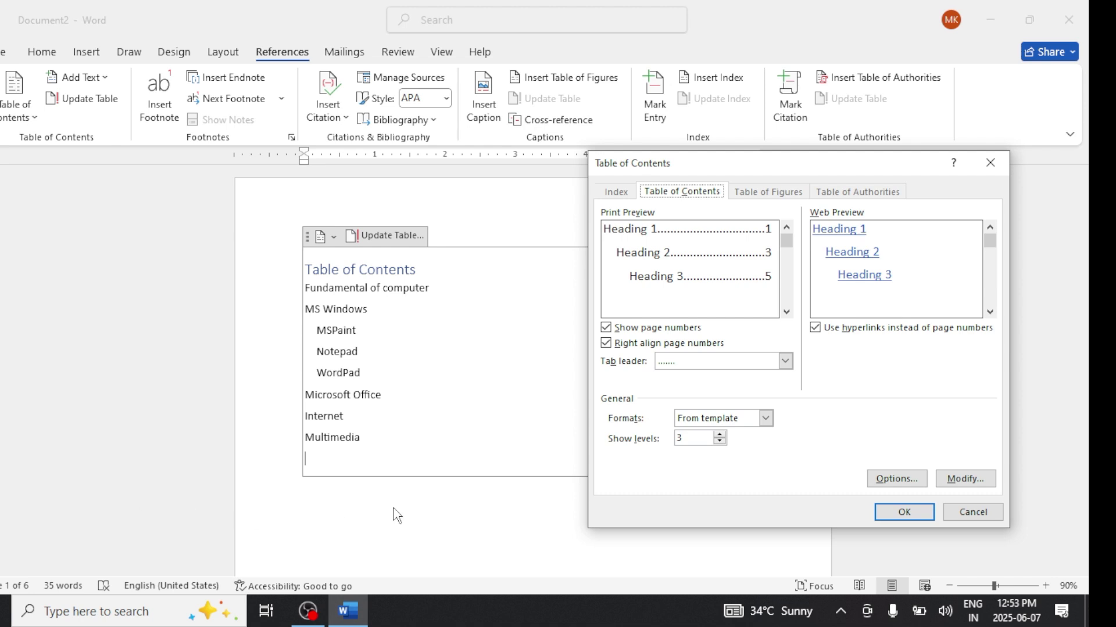
click(718, 420)
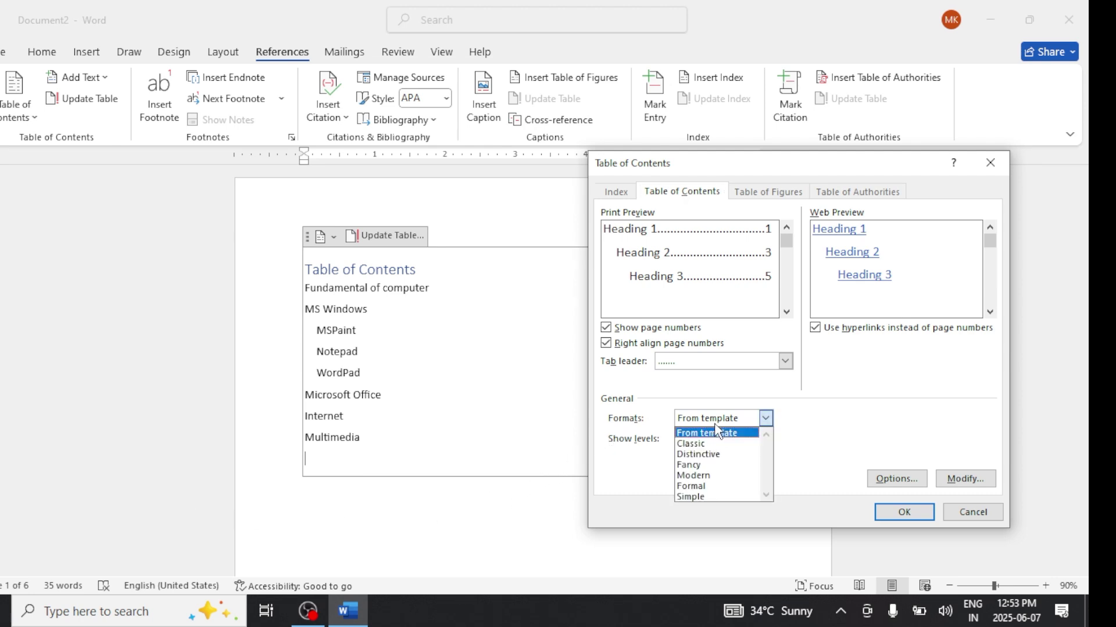
click(719, 431)
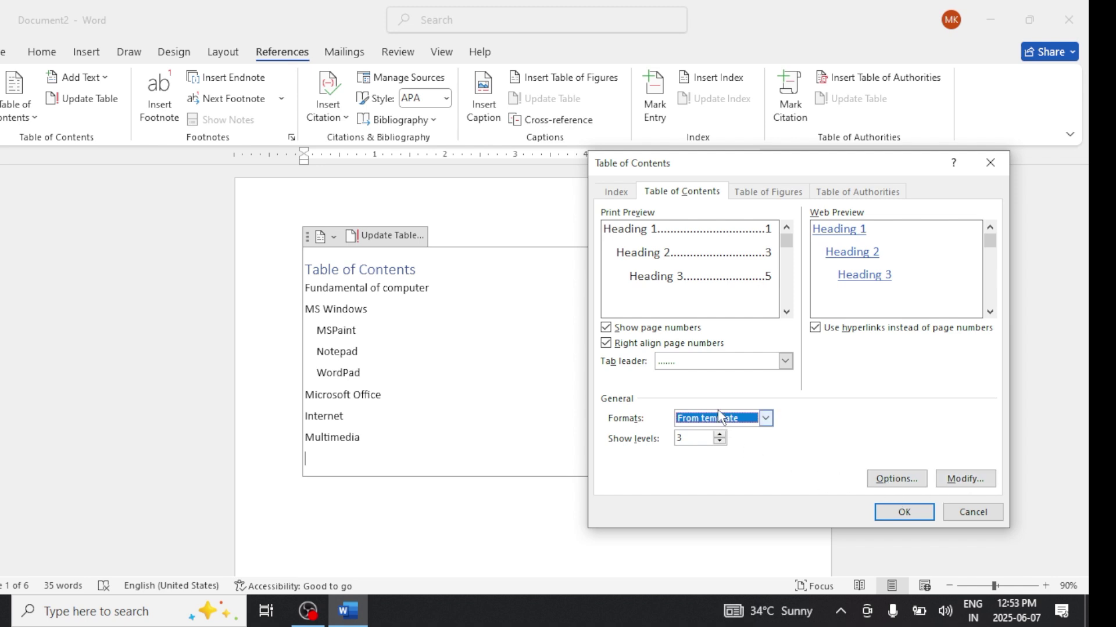
click(766, 418)
click(695, 446)
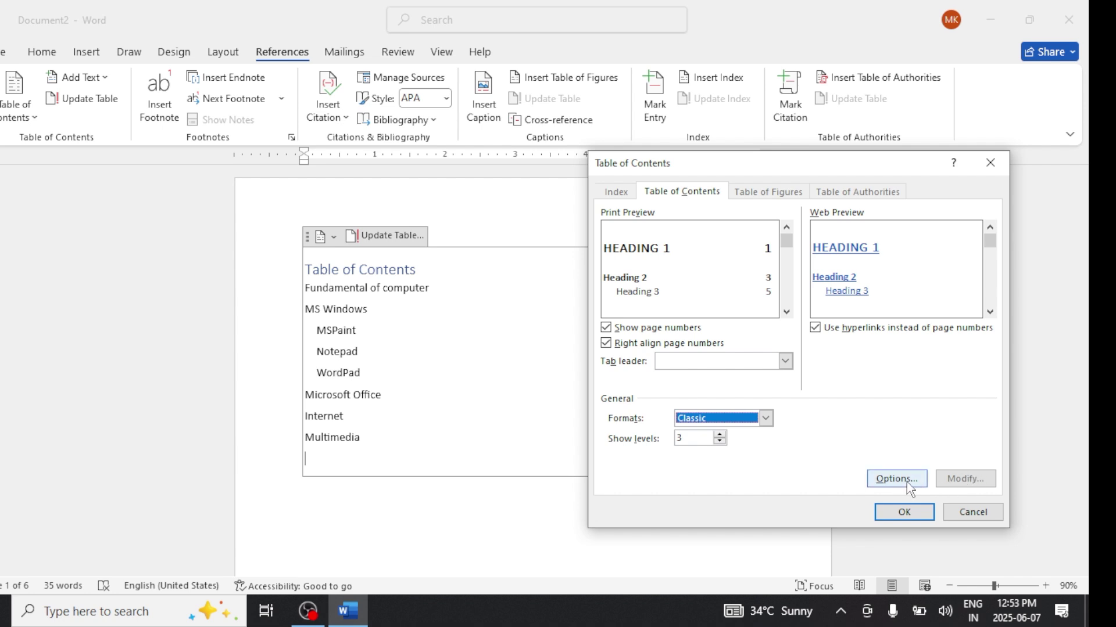
click(749, 423)
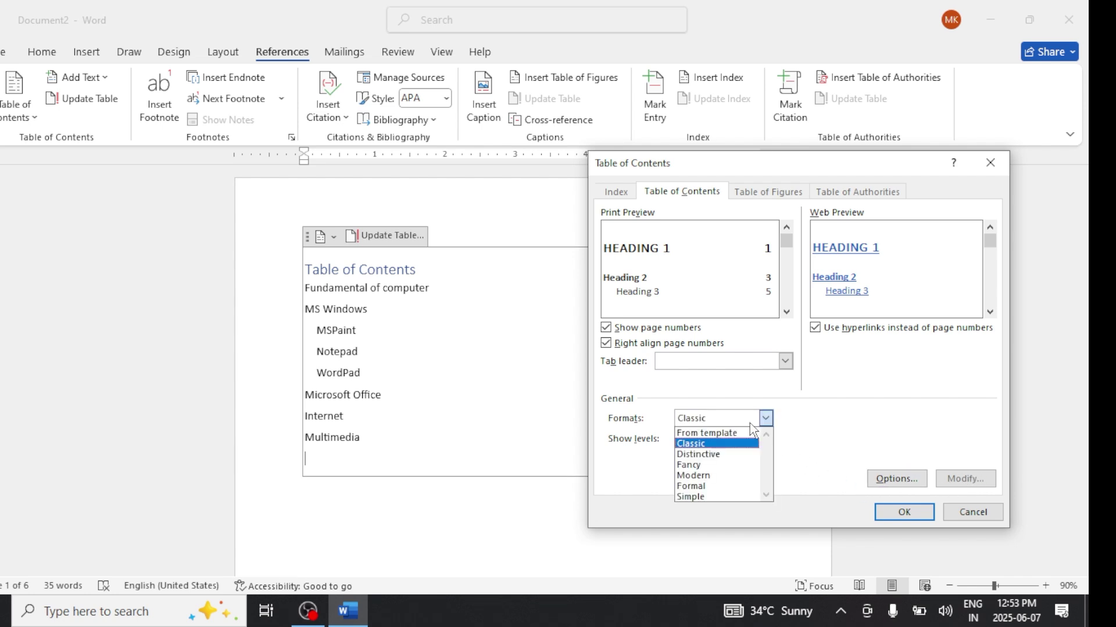
click(714, 444)
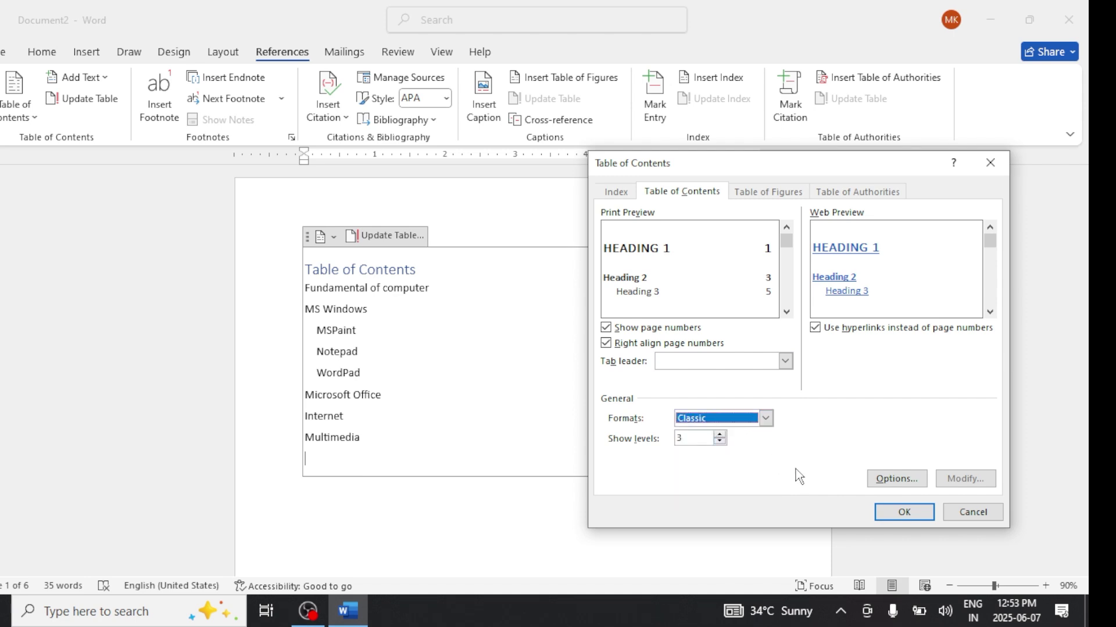
click(902, 512)
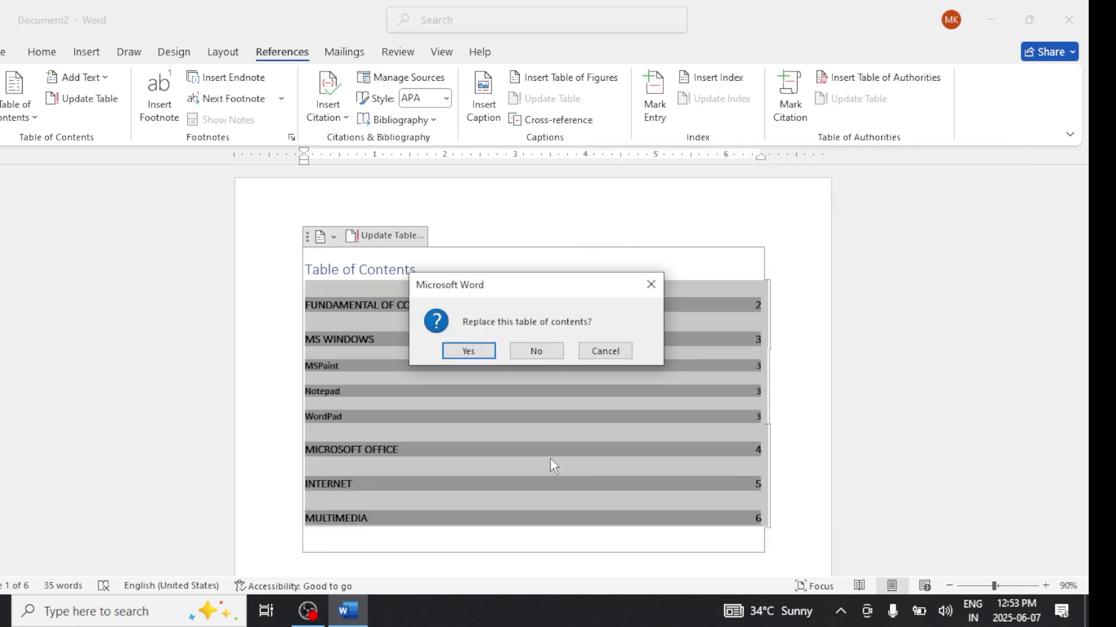
click(468, 351)
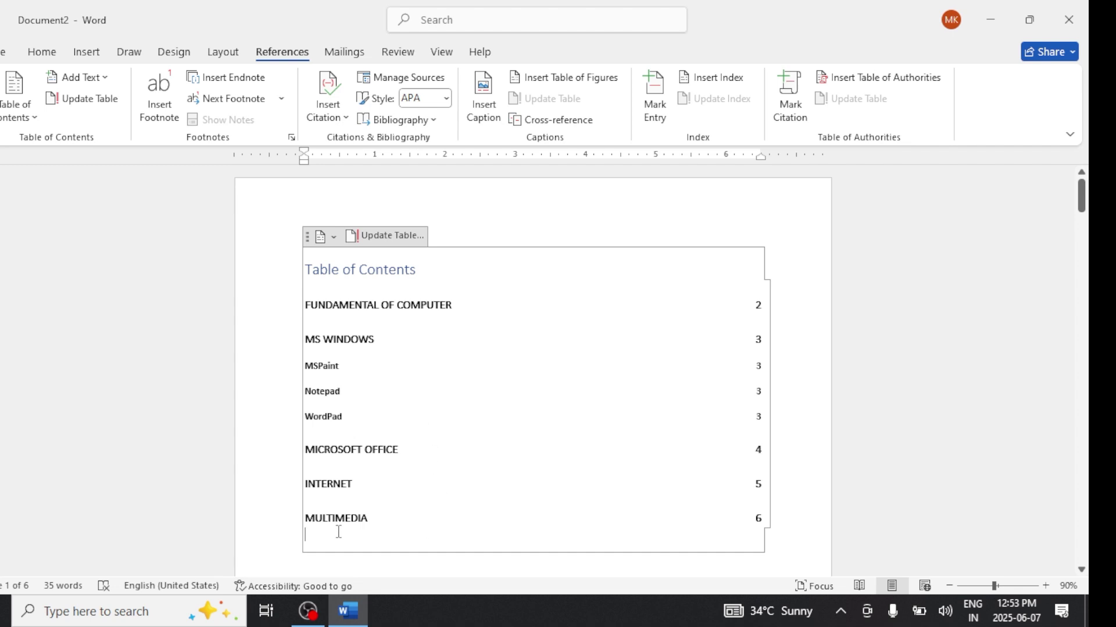
Step: Preview the Fancy and Formal formats and replace the table of contents with a custom version in the Simple format
click(16, 96)
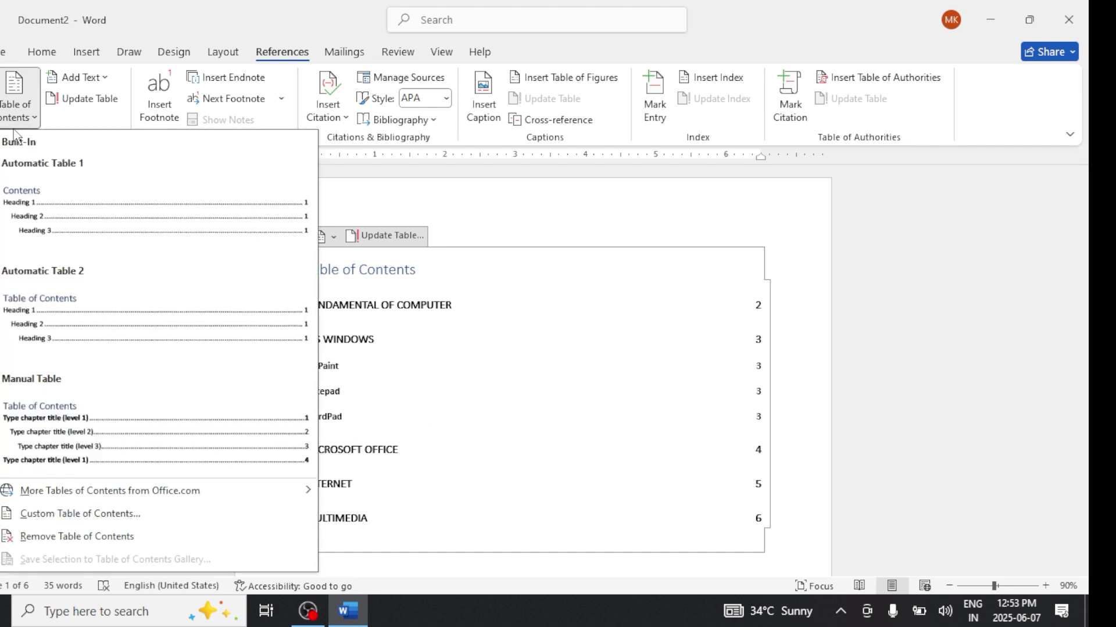
click(104, 513)
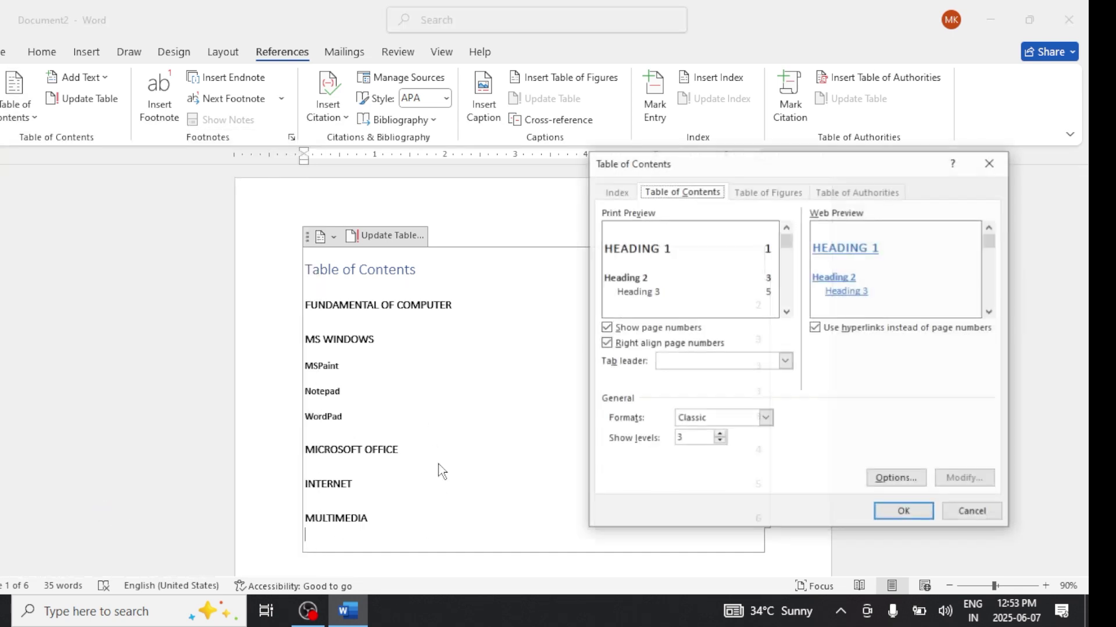
click(707, 419)
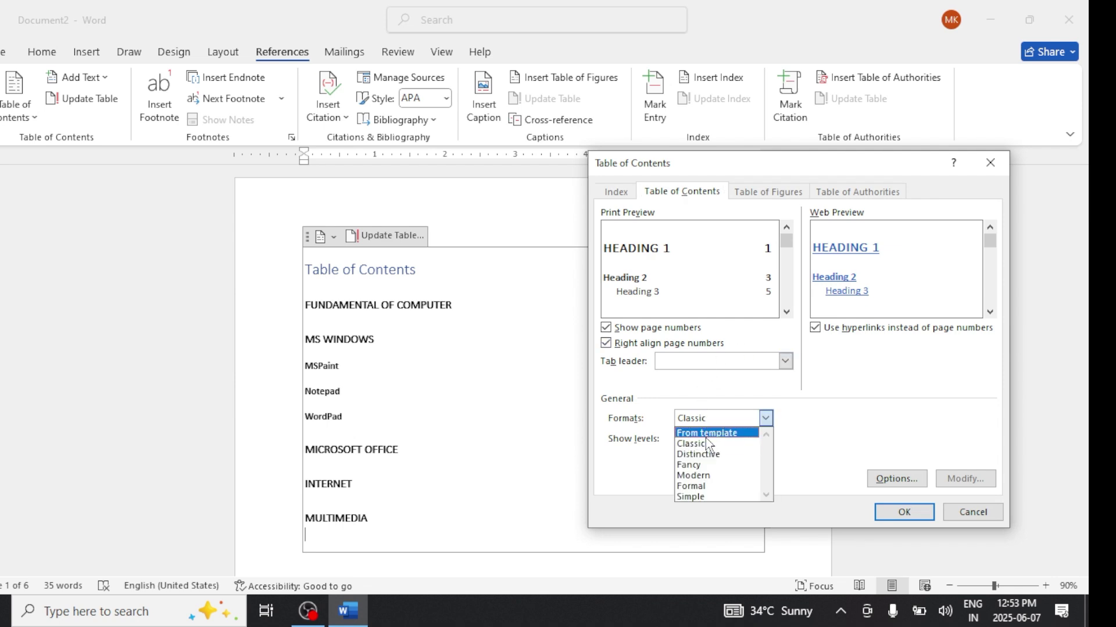
click(706, 466)
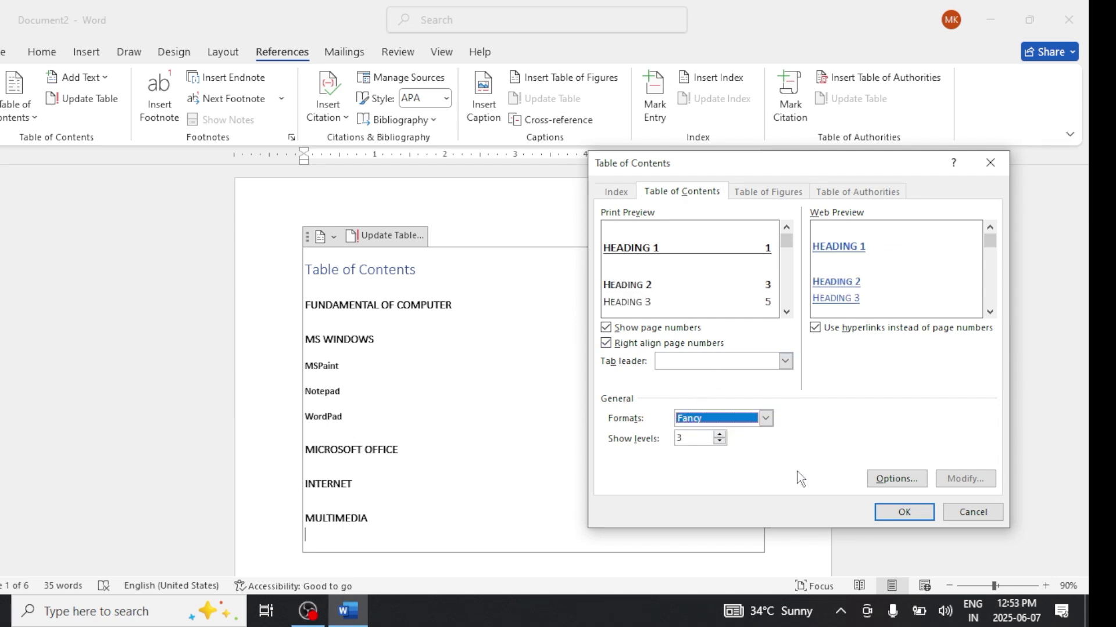
click(726, 417)
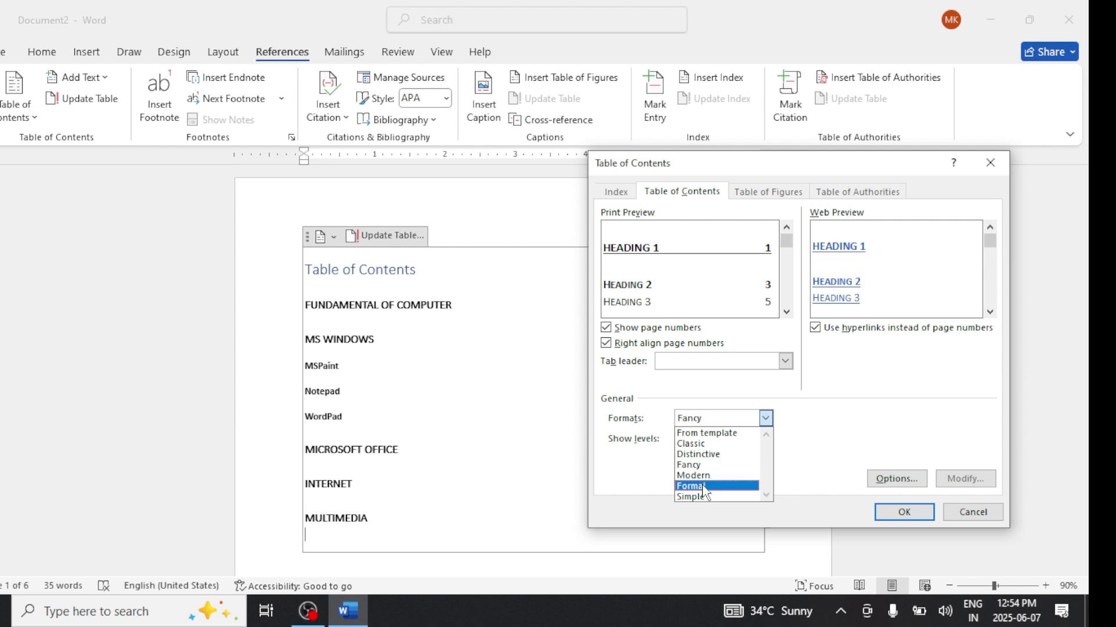
click(705, 489)
click(725, 420)
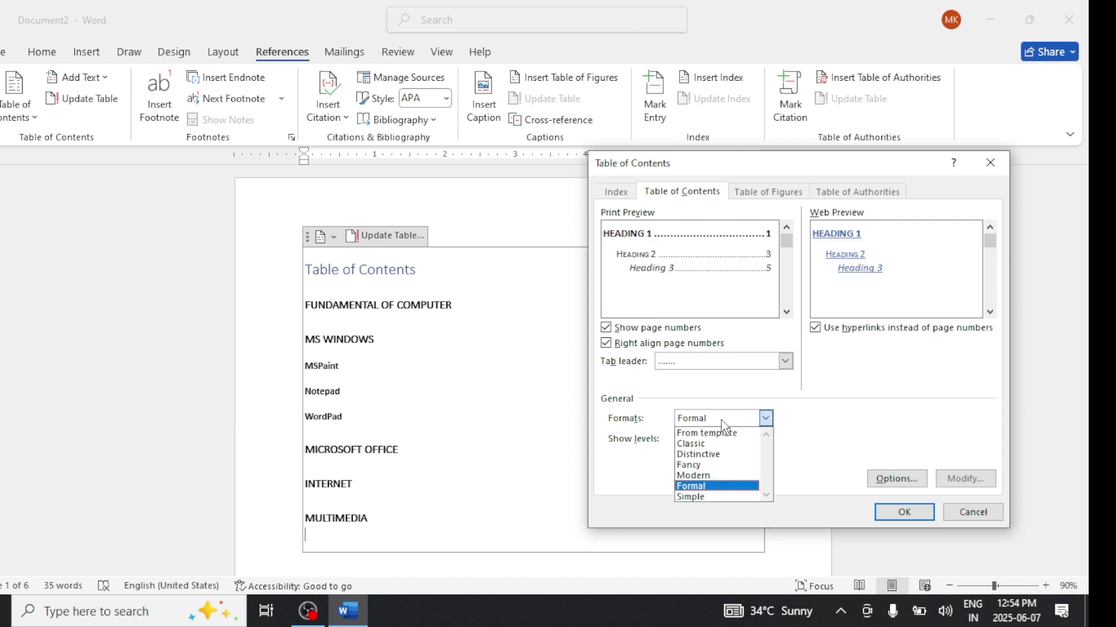
click(697, 497)
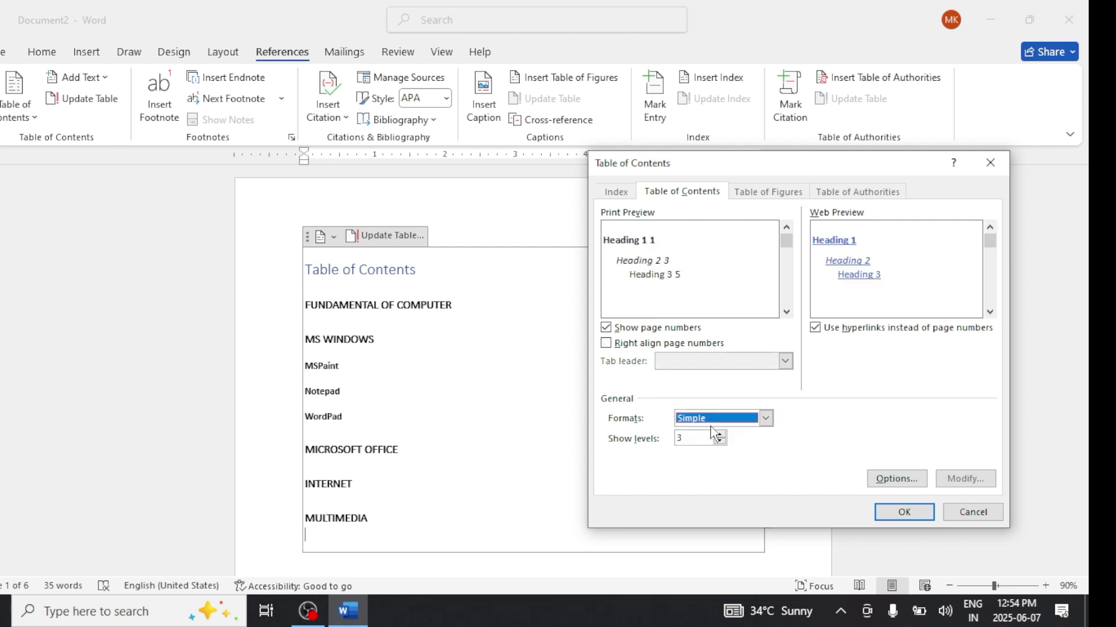
click(883, 511)
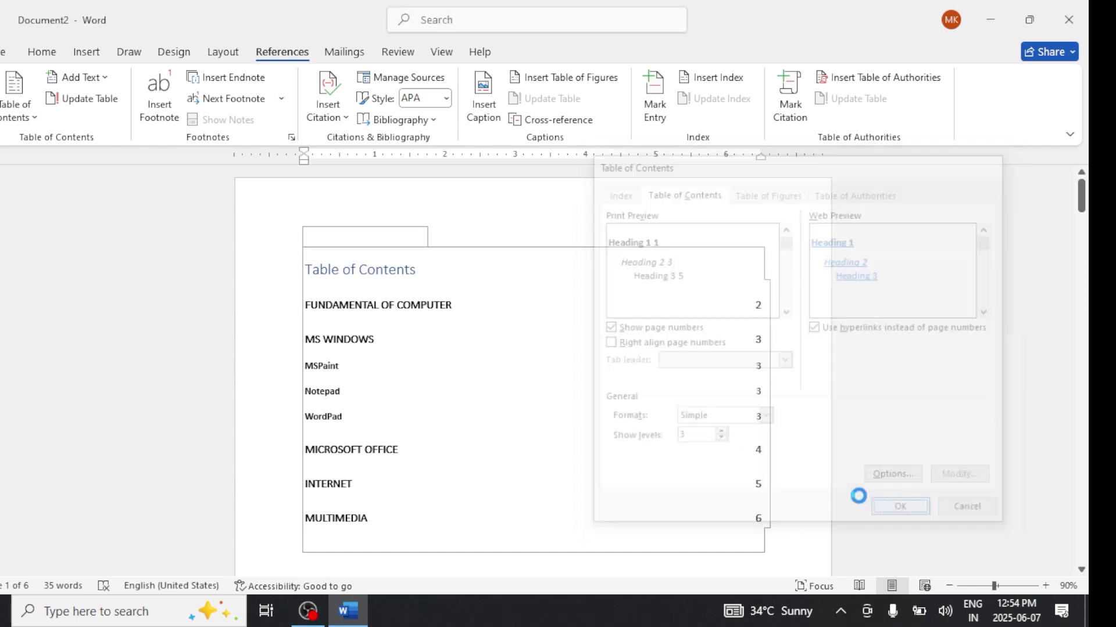
click(478, 356)
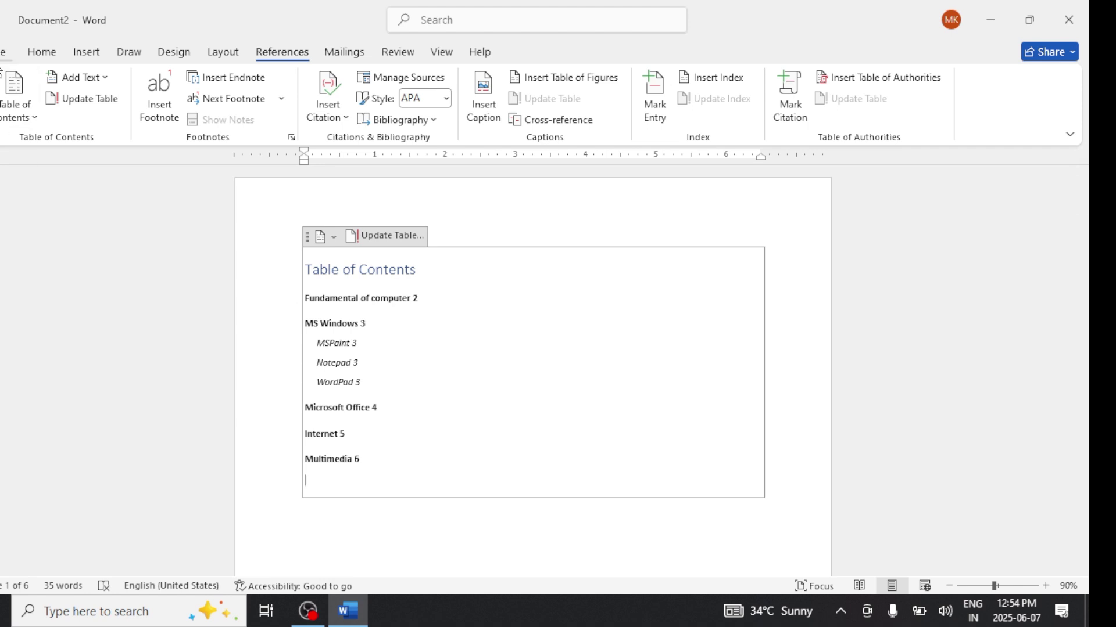
Step: Start another custom table of contents and set its format to From template
click(13, 103)
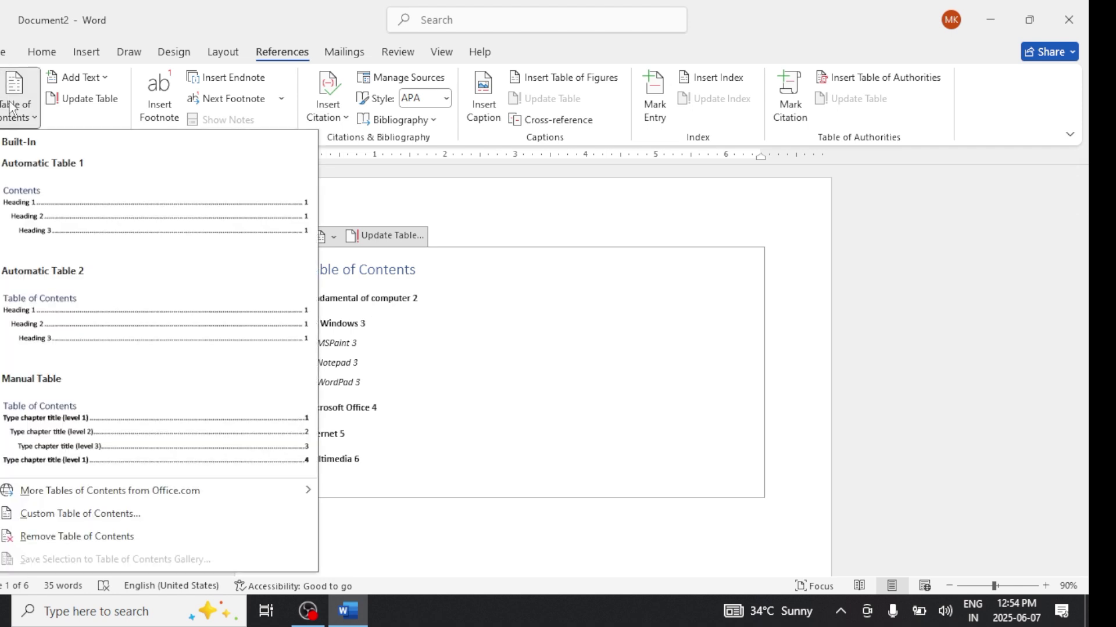
click(89, 514)
click(695, 419)
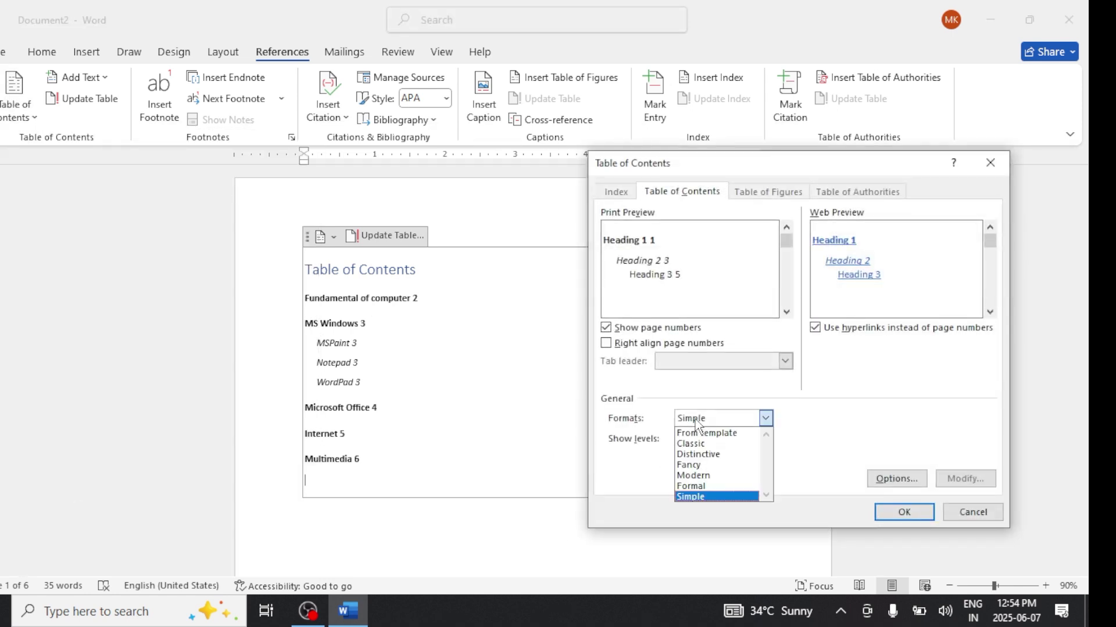
click(697, 434)
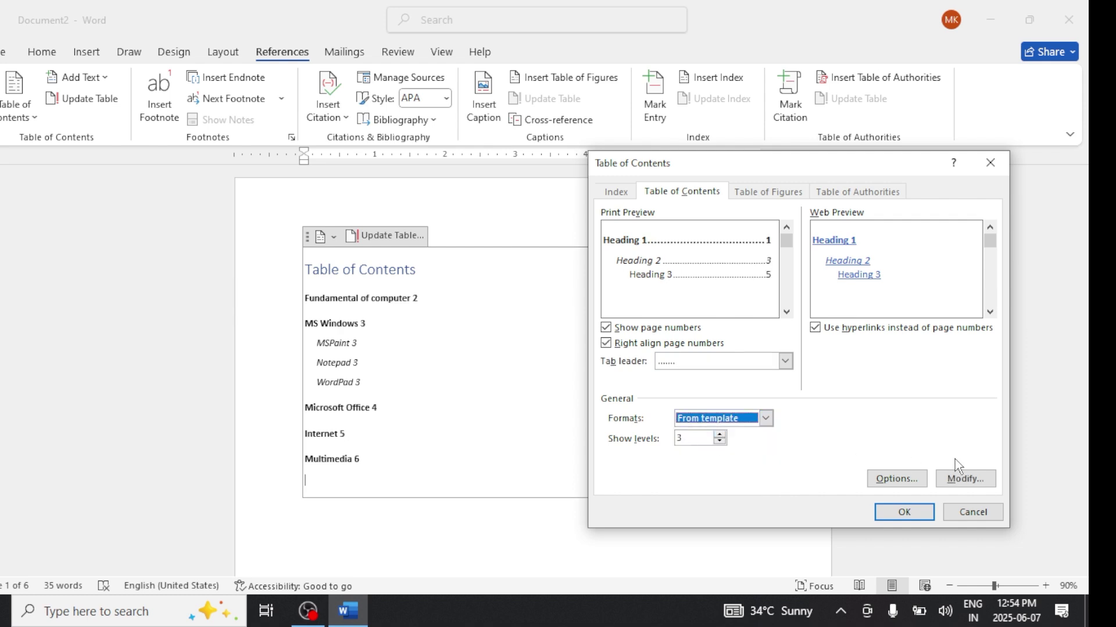
Step: Preview the custom table at 2, 1 and 3 levels and review the TOC levels assigned to the heading styles
click(719, 442)
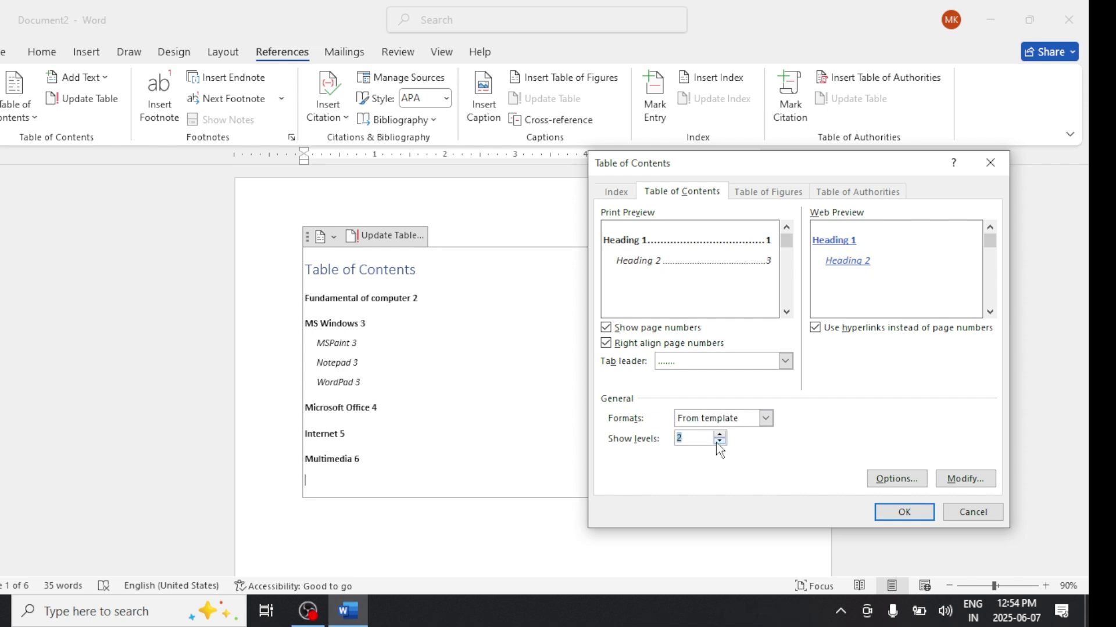
click(720, 443)
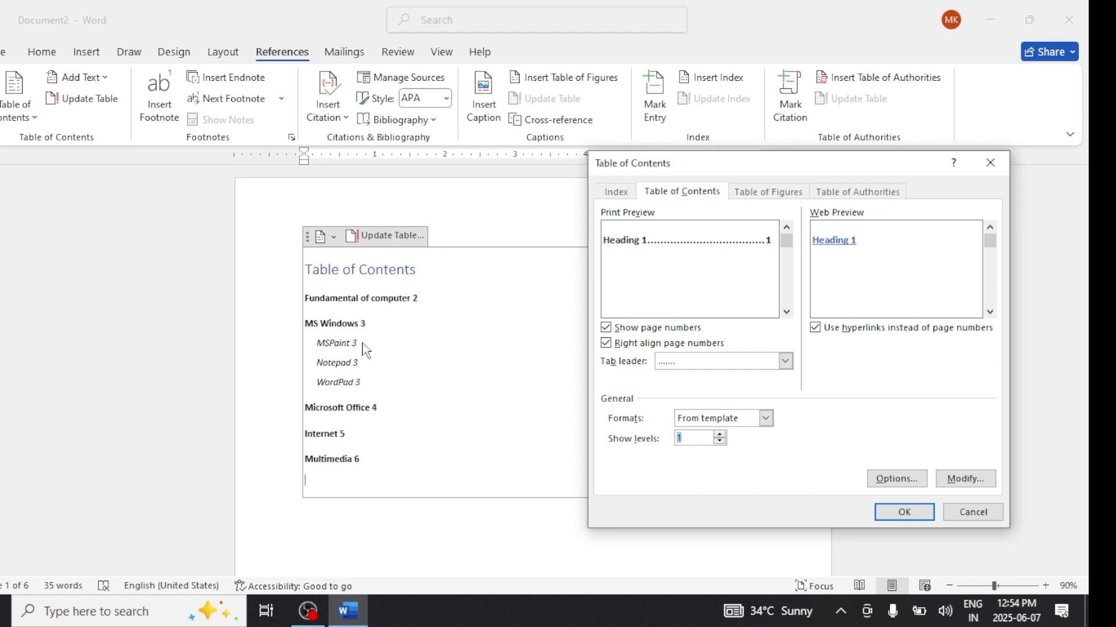
click(722, 436)
click(721, 436)
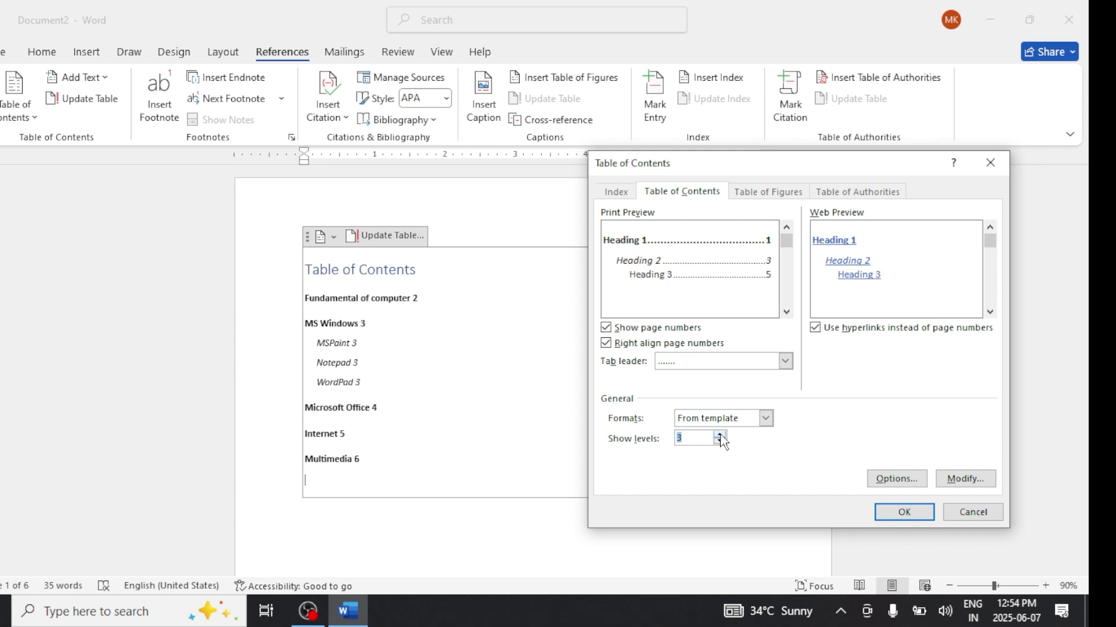
click(874, 479)
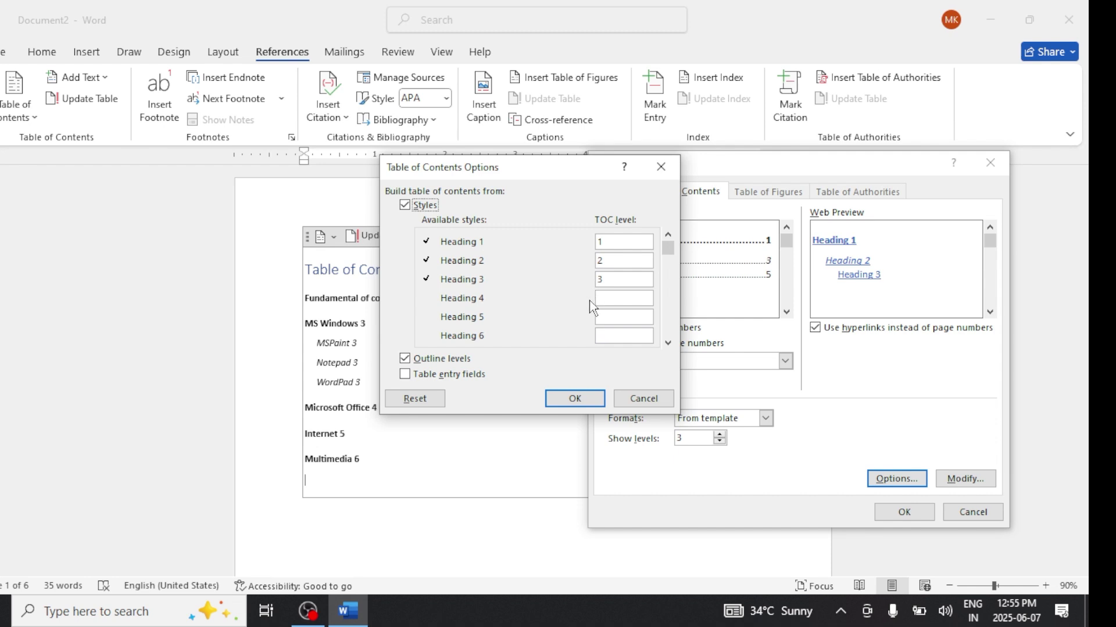
click(598, 399)
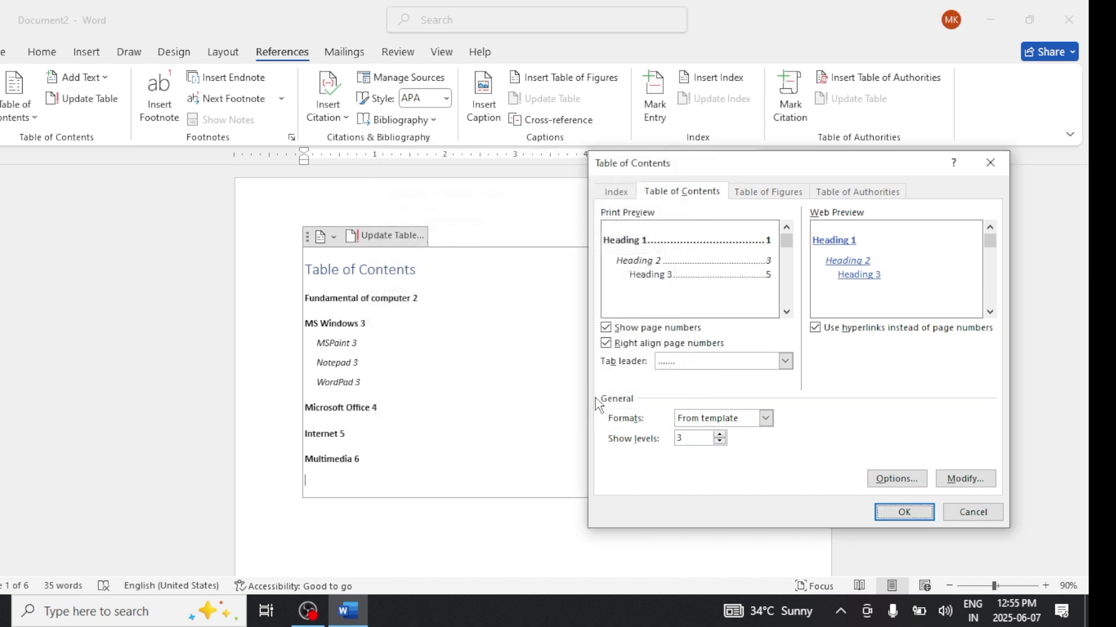
Step: Modify the TOC 1 style, trying a 20 pt font size and settling on 12 pt
click(979, 483)
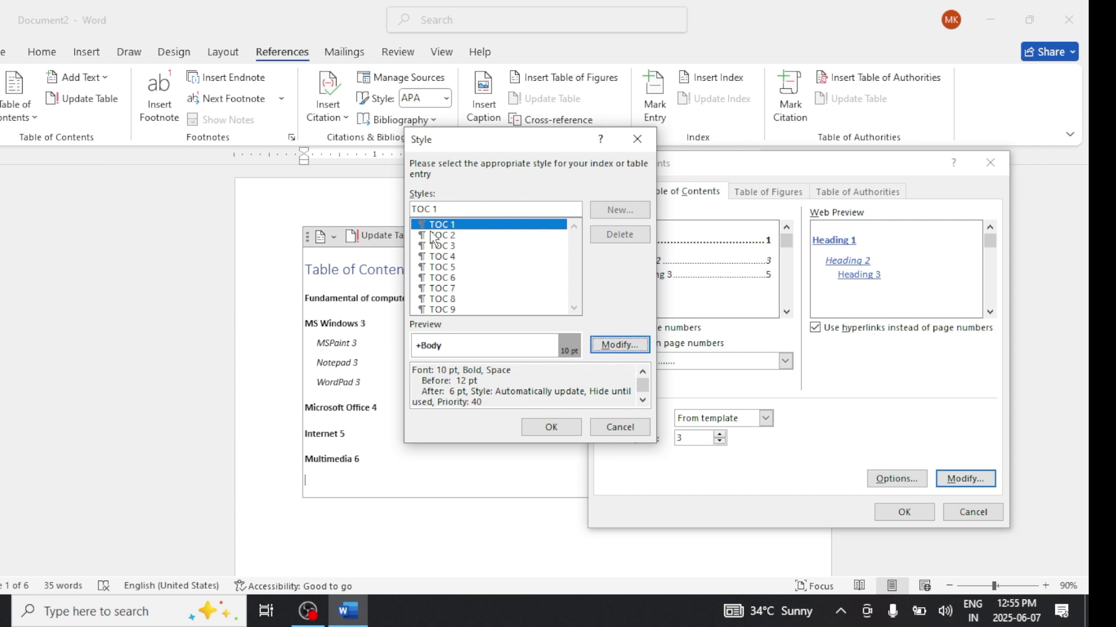
drag(458, 154, 596, 226)
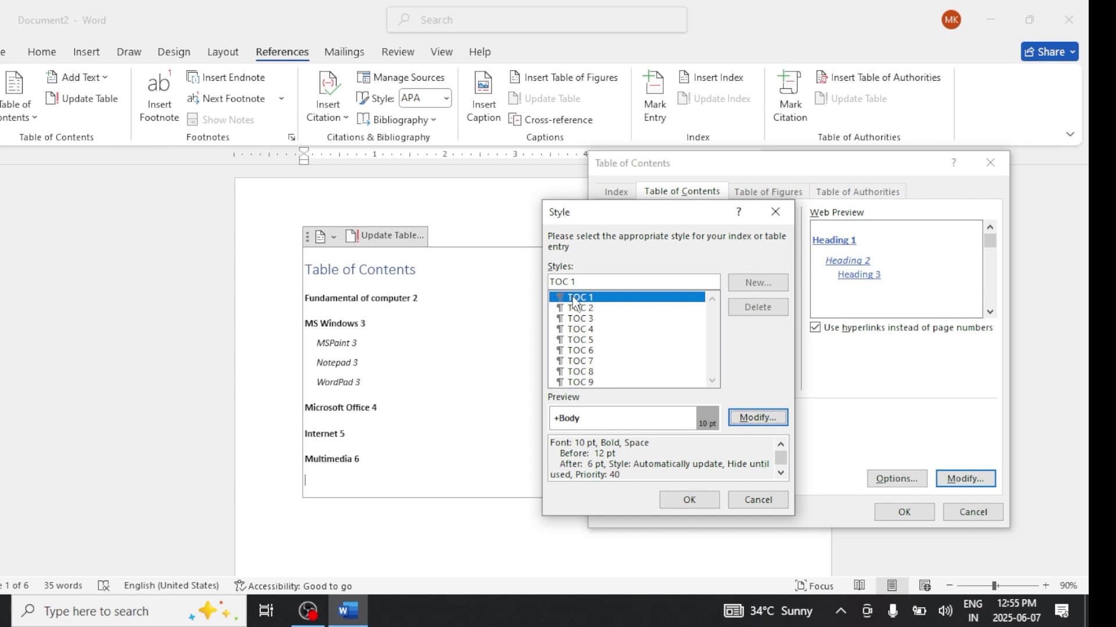
click(757, 417)
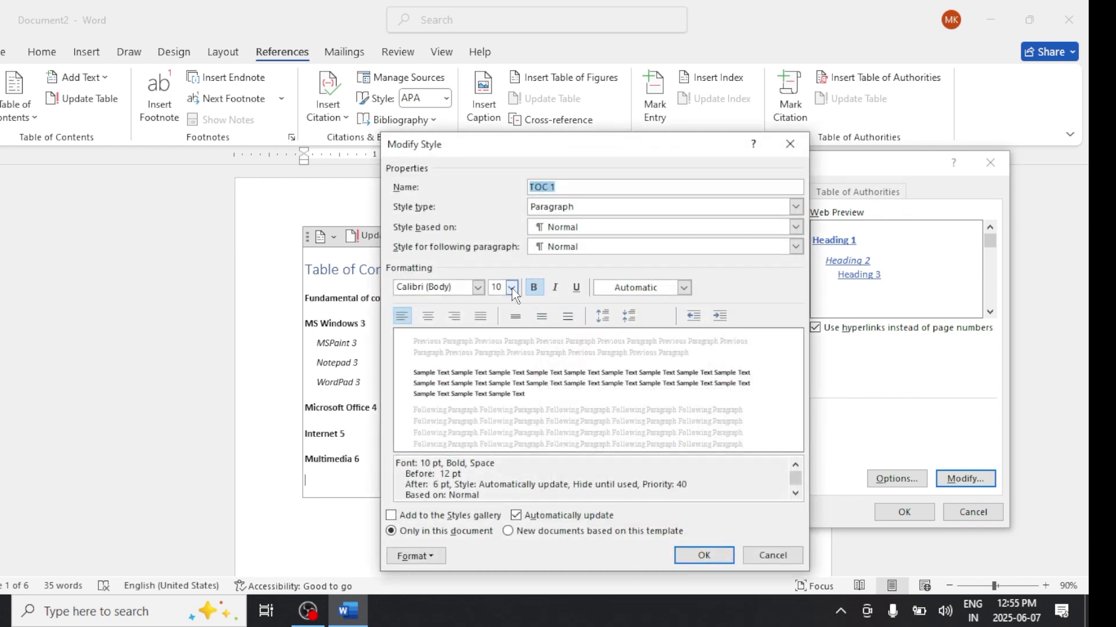
click(512, 288)
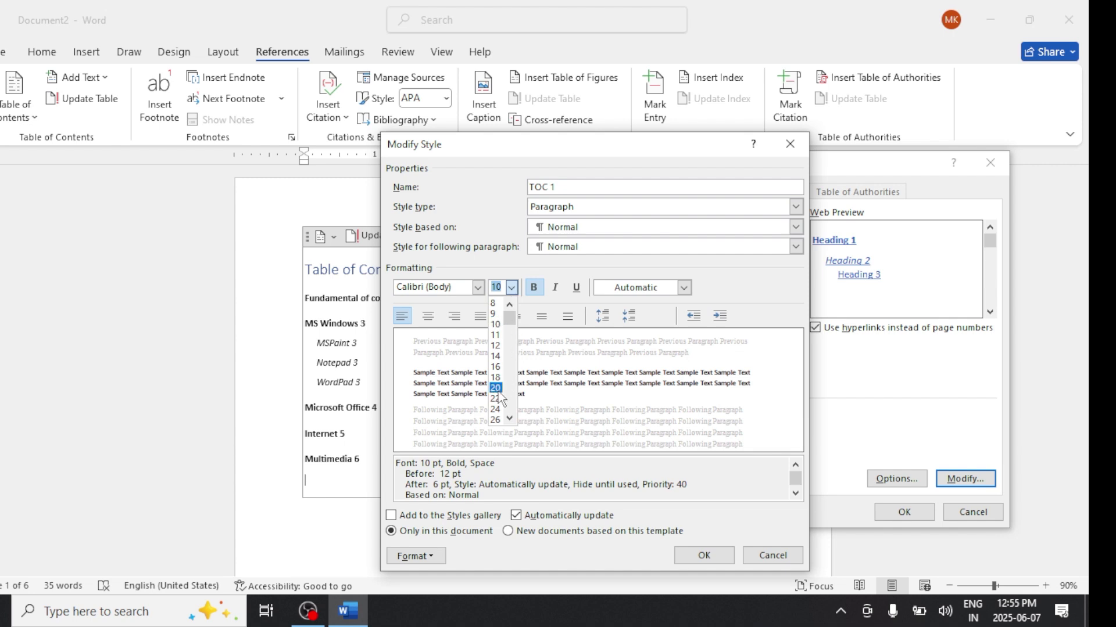
click(498, 390)
click(513, 288)
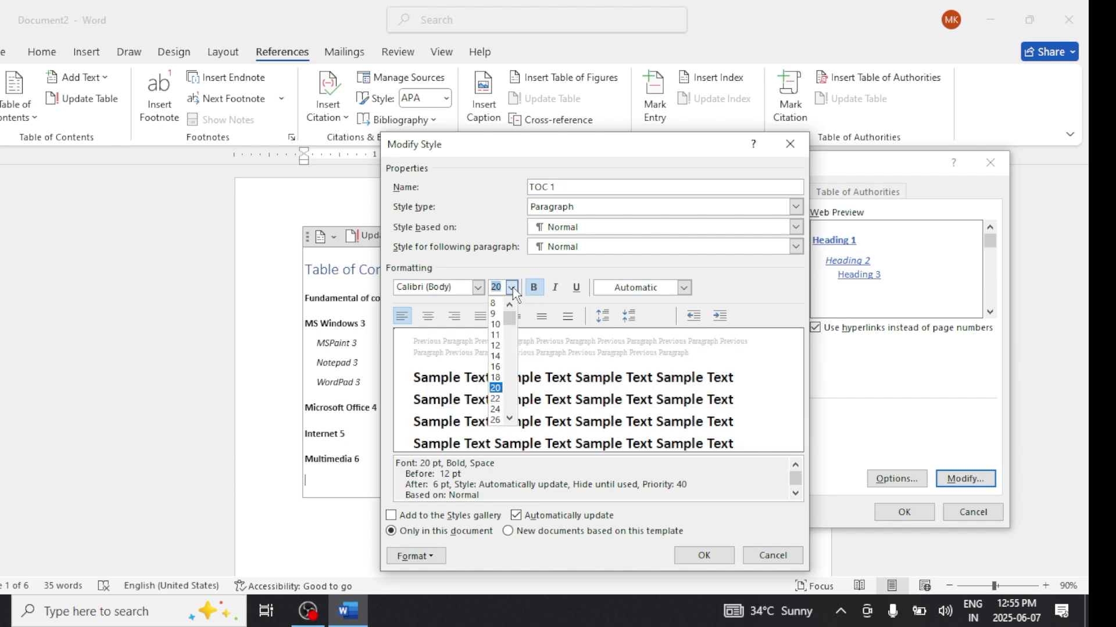
click(498, 346)
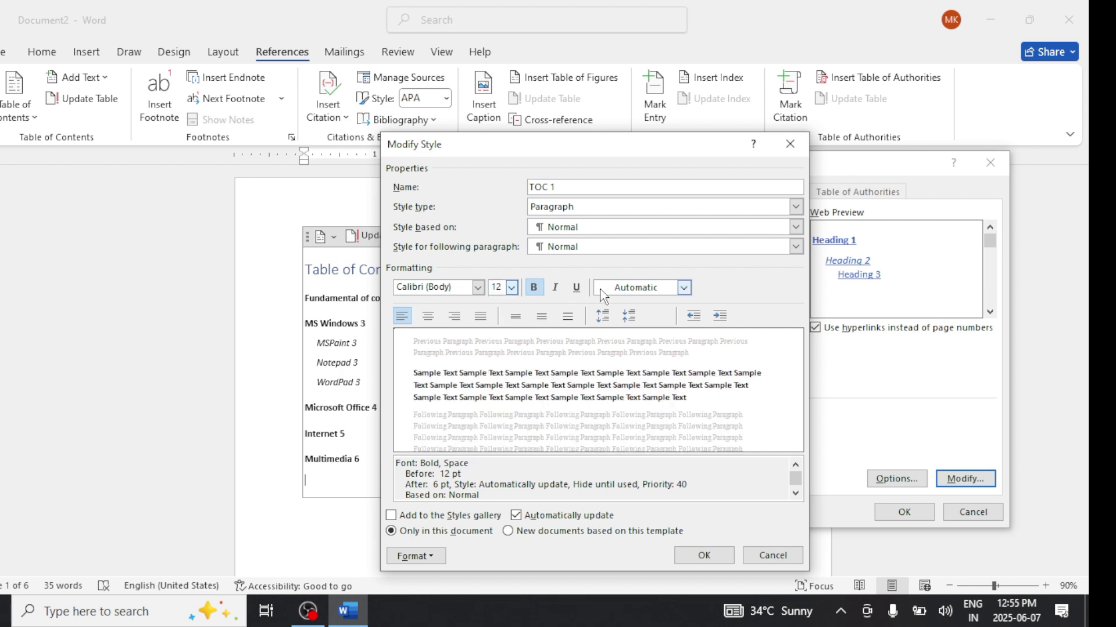
Step: Set the TOC 1 style's font color to the standard Purple and add 1., 2., 3. numbering
click(684, 287)
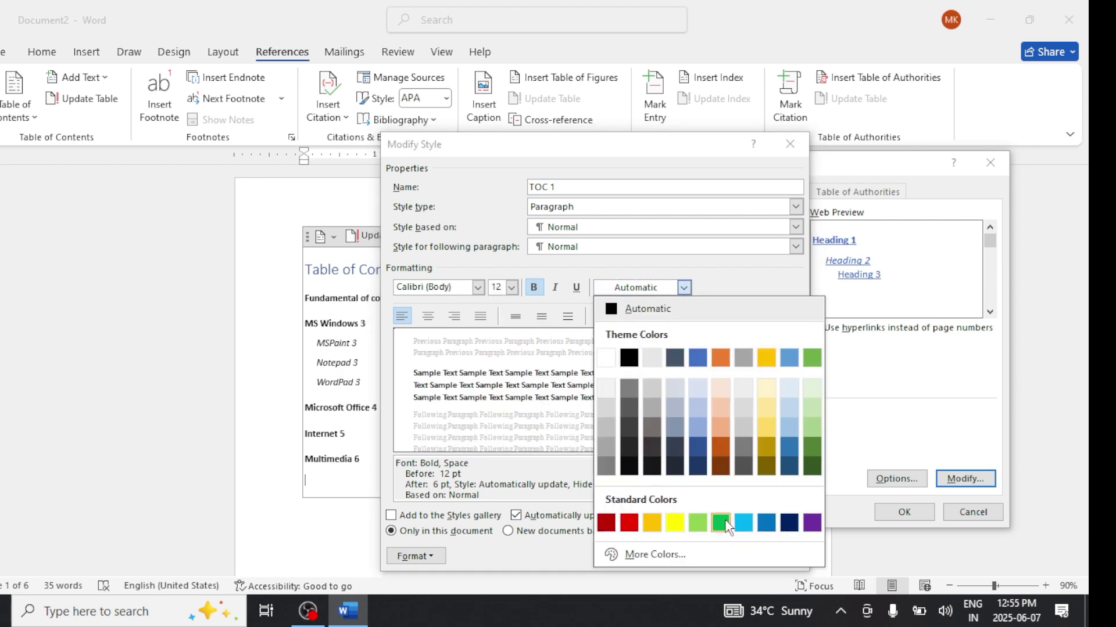
click(812, 523)
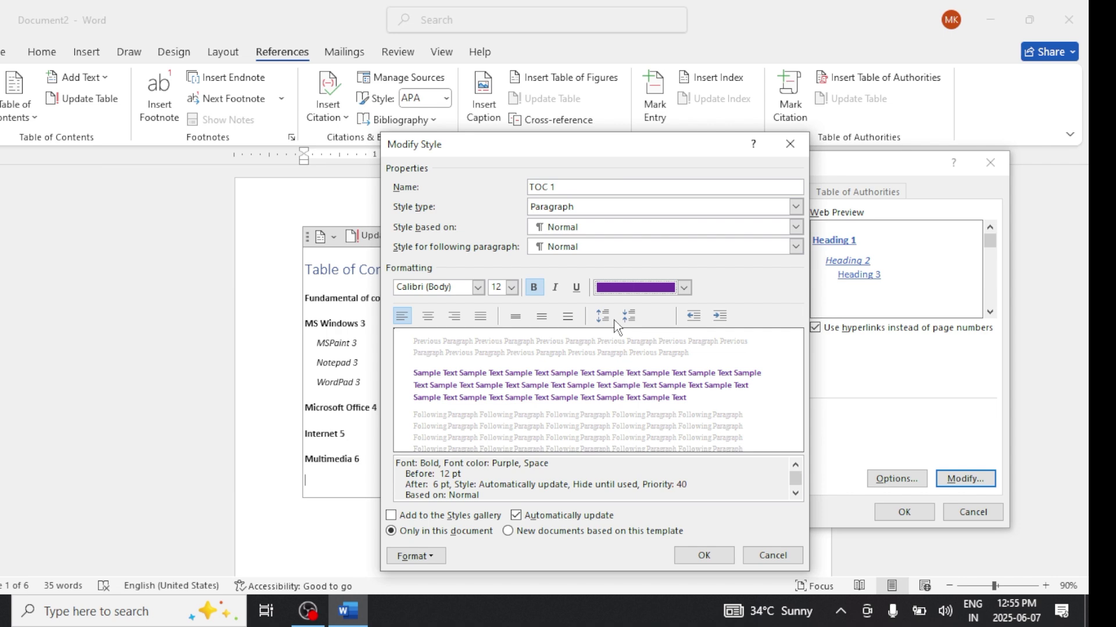
click(421, 555)
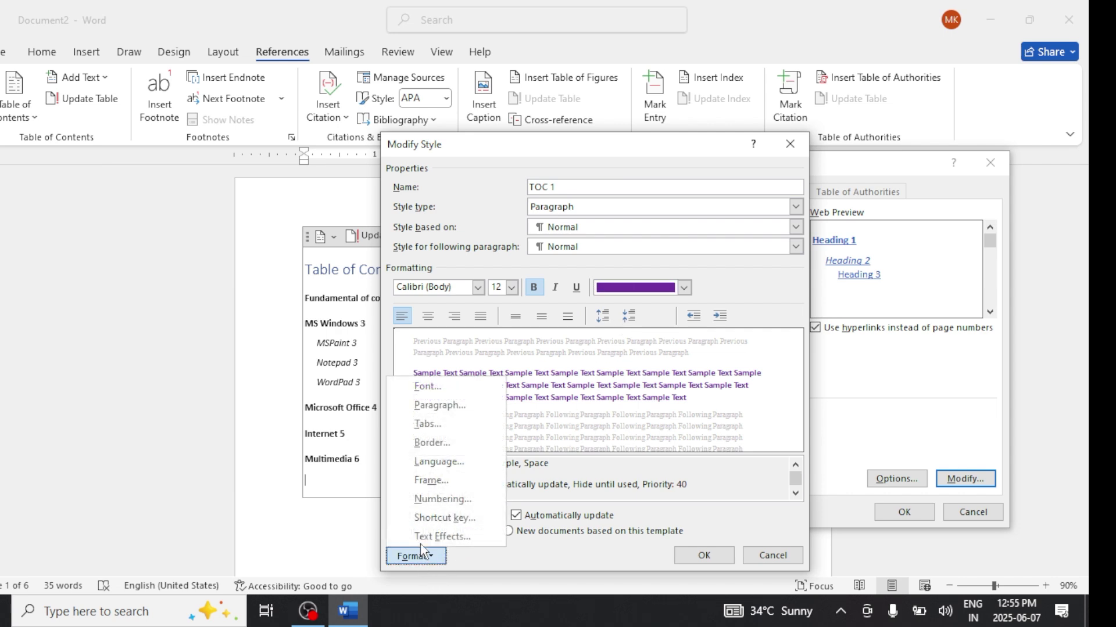
click(444, 499)
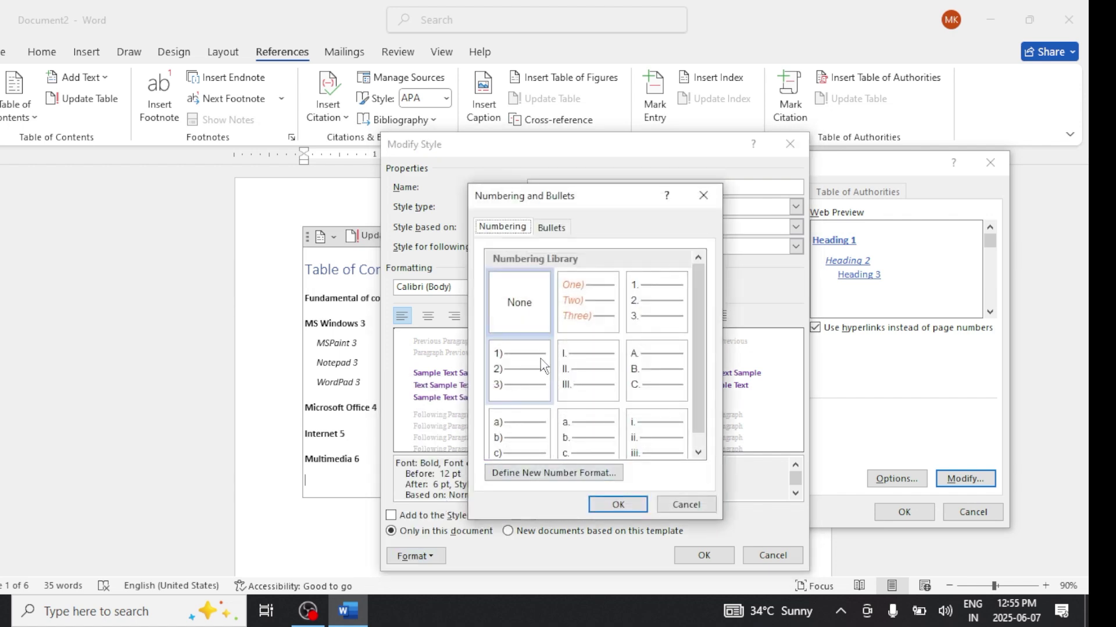
click(640, 324)
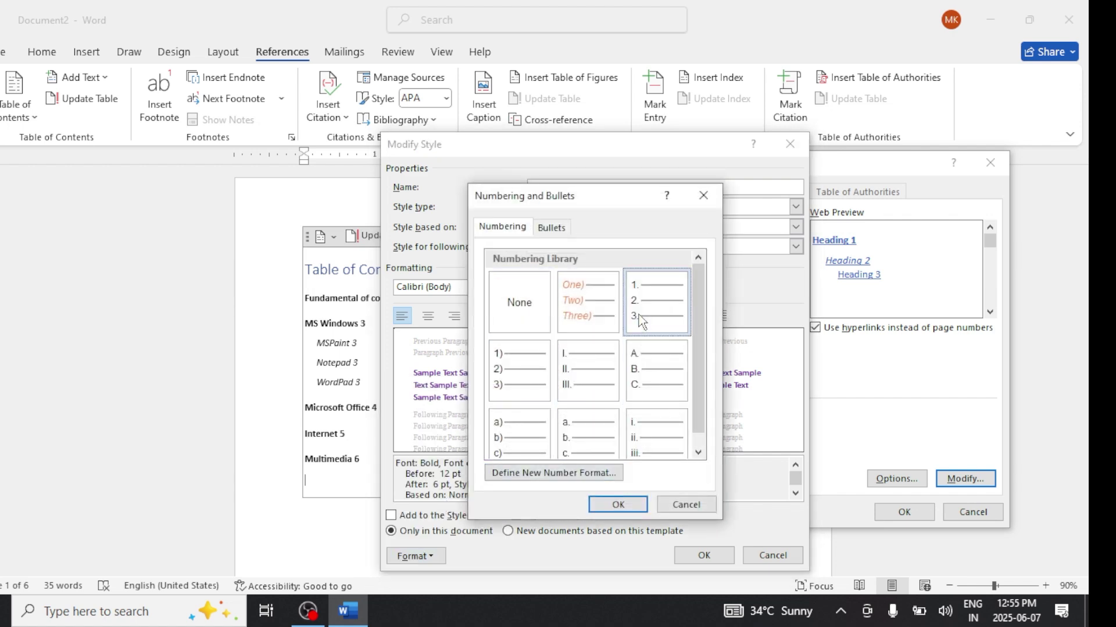
click(617, 505)
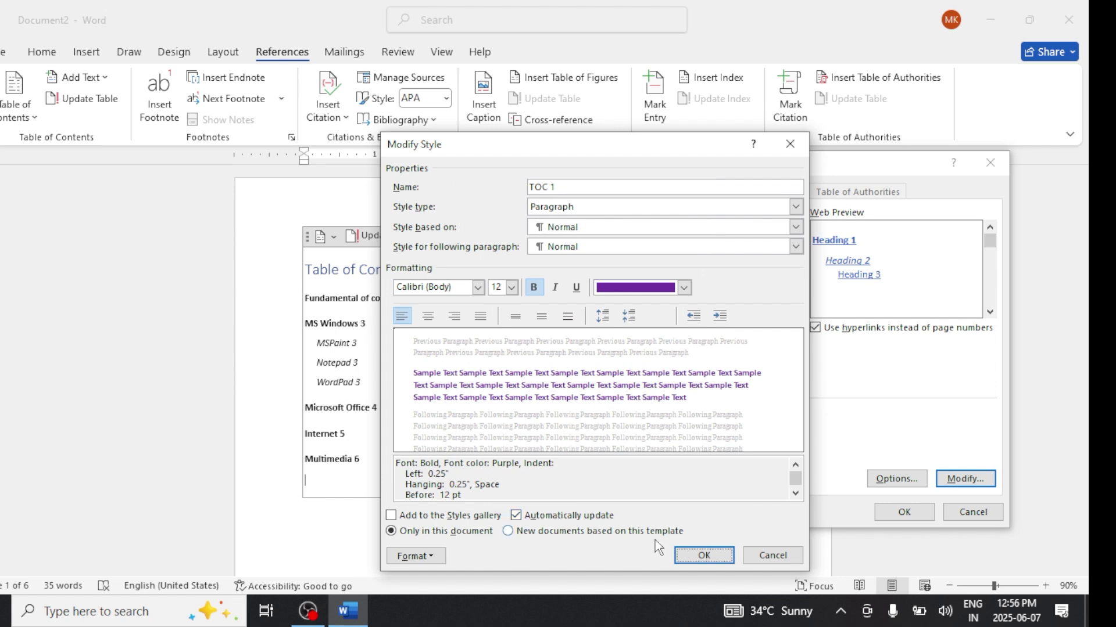
click(705, 558)
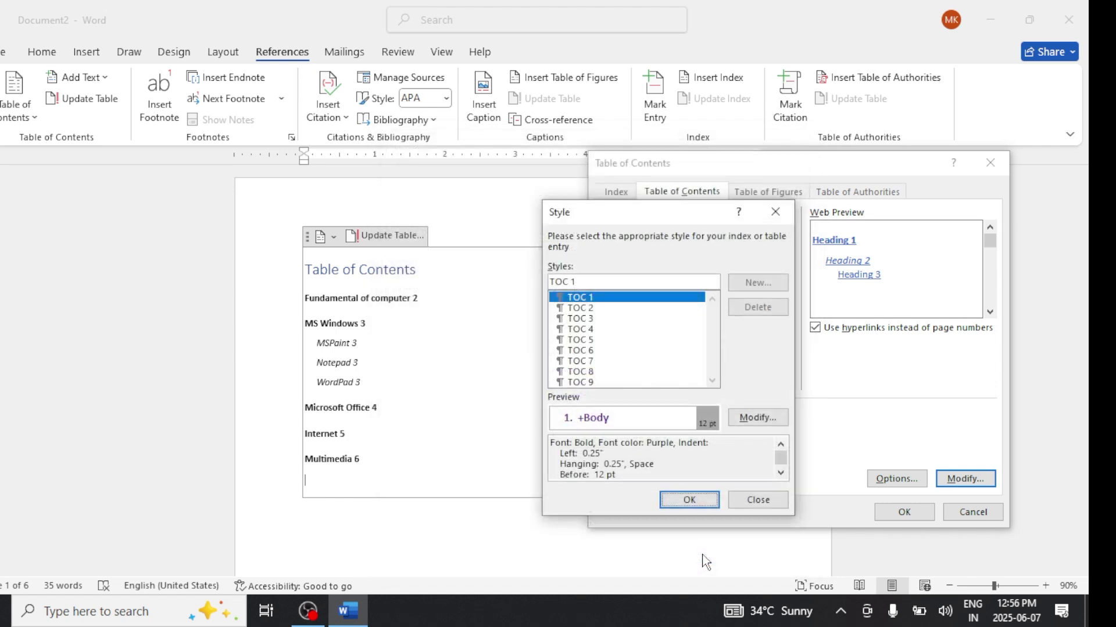
Step: Accept the TOC style changes and replace the existing table of contents with the From template version showing 3 levels
click(691, 499)
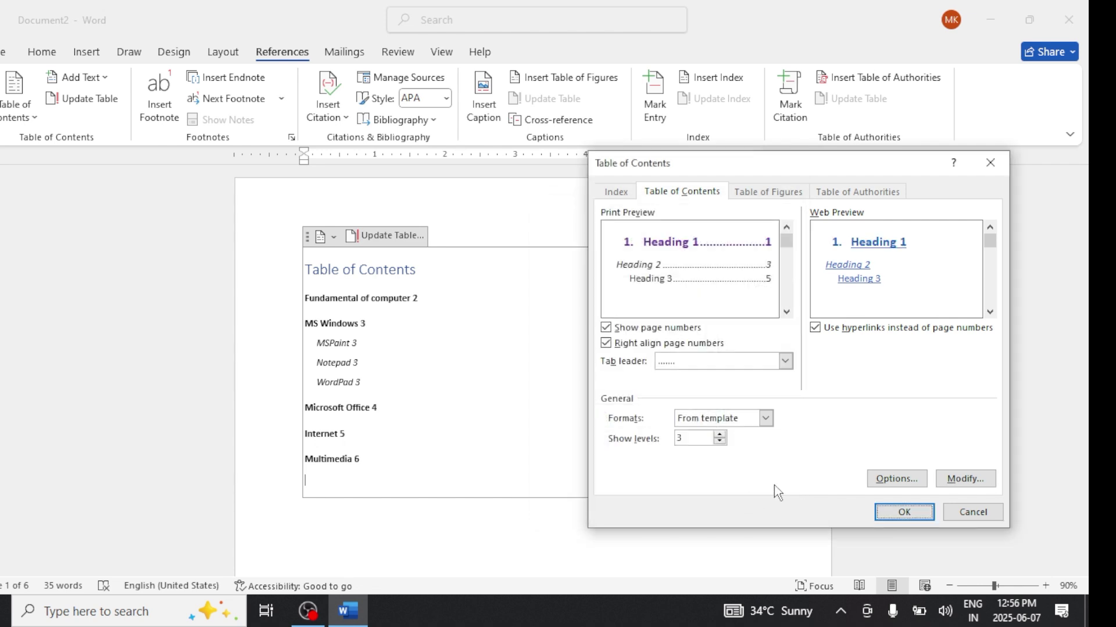
click(904, 512)
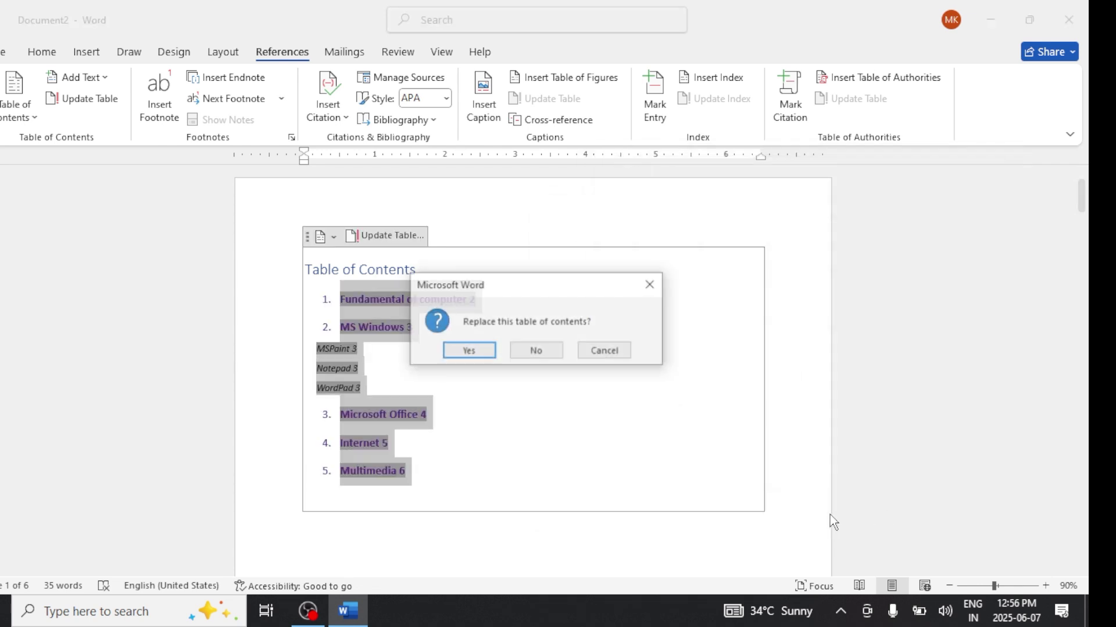
click(473, 352)
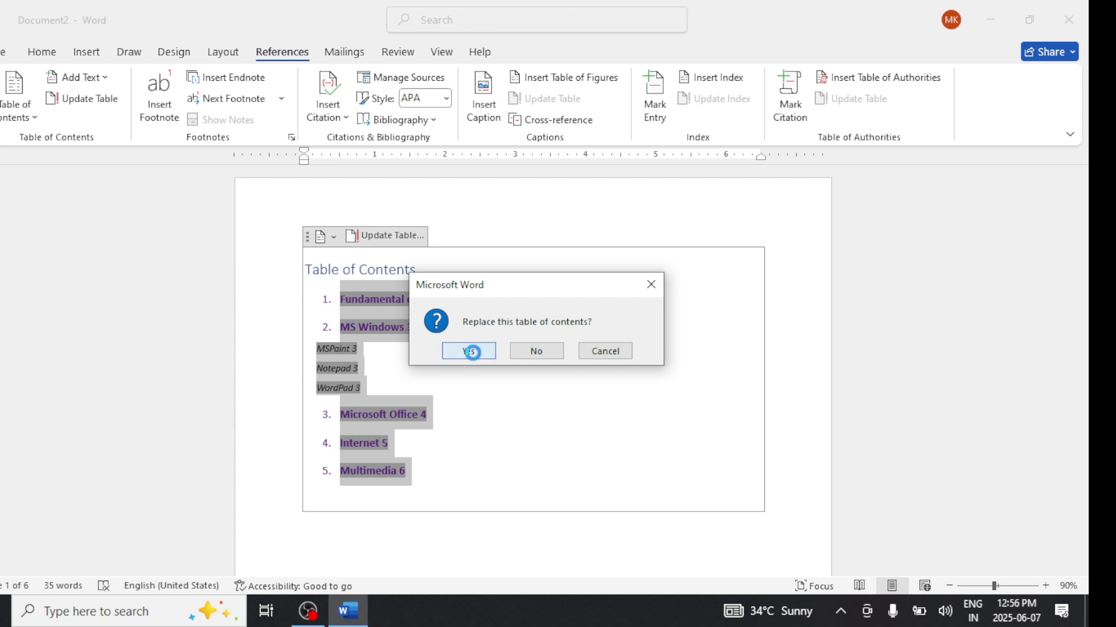
click(655, 504)
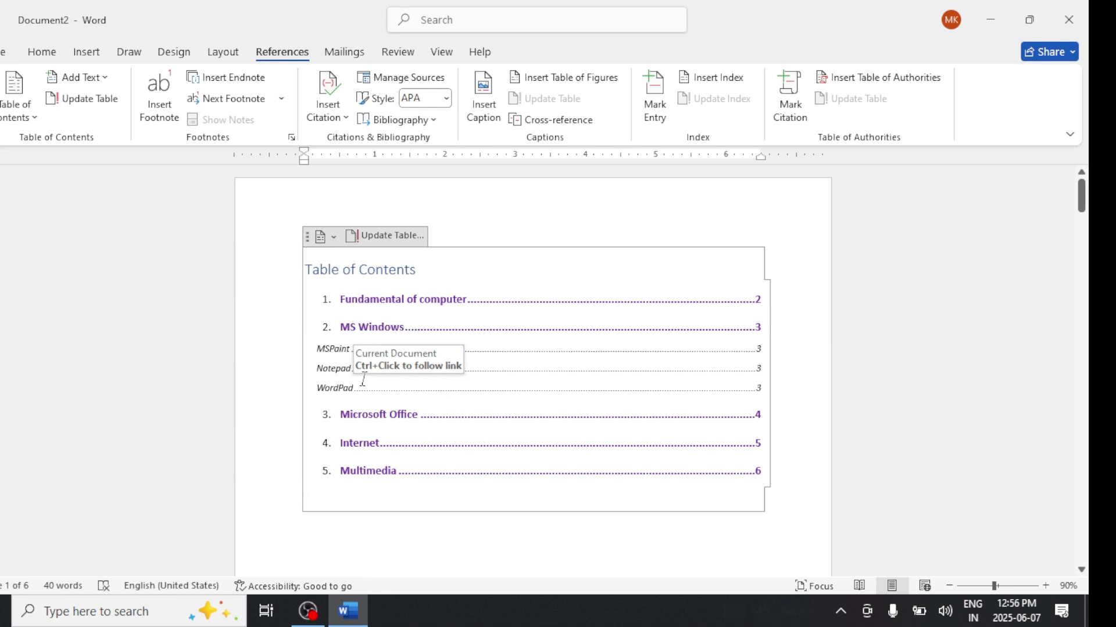
Step: Start another custom table of contents and set the TOC 2 style's font color to the orange Accent 2 theme color
click(18, 104)
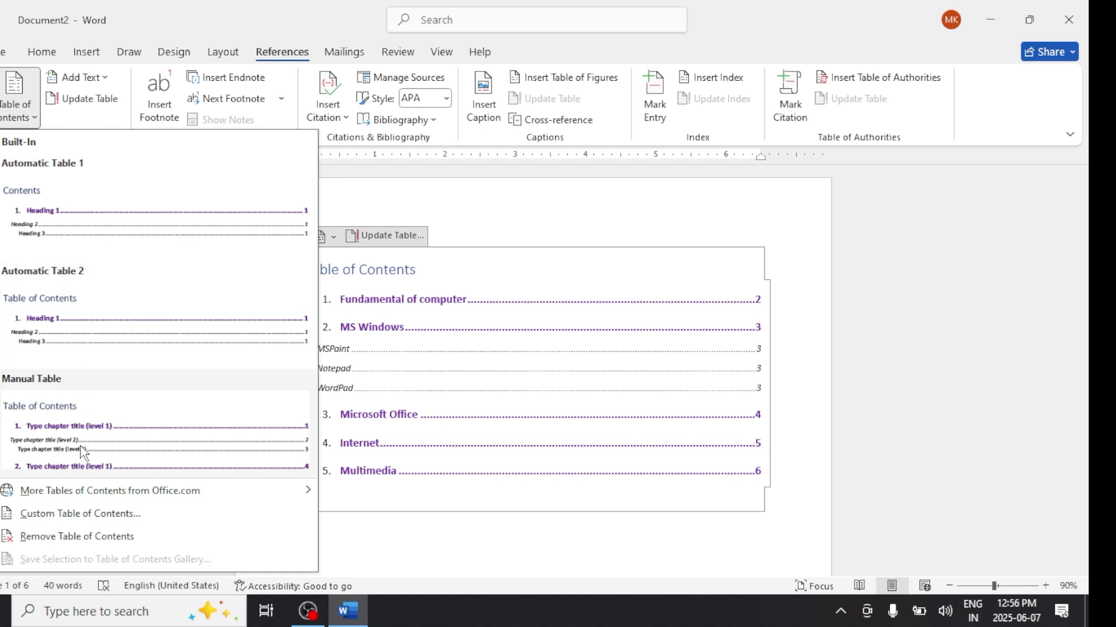
click(94, 514)
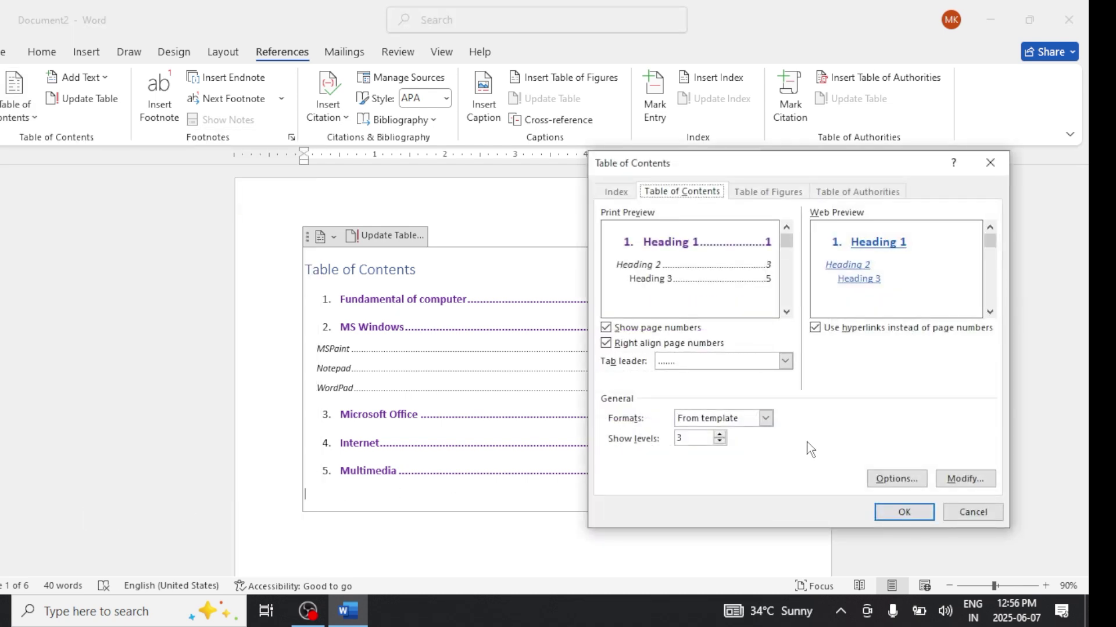
click(953, 490)
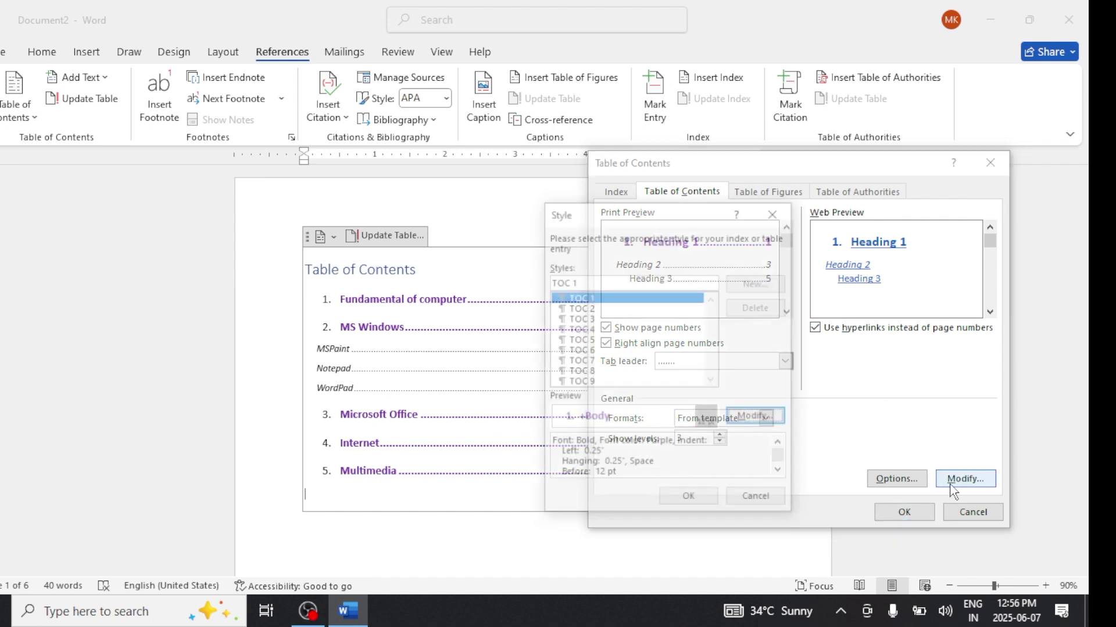
click(584, 309)
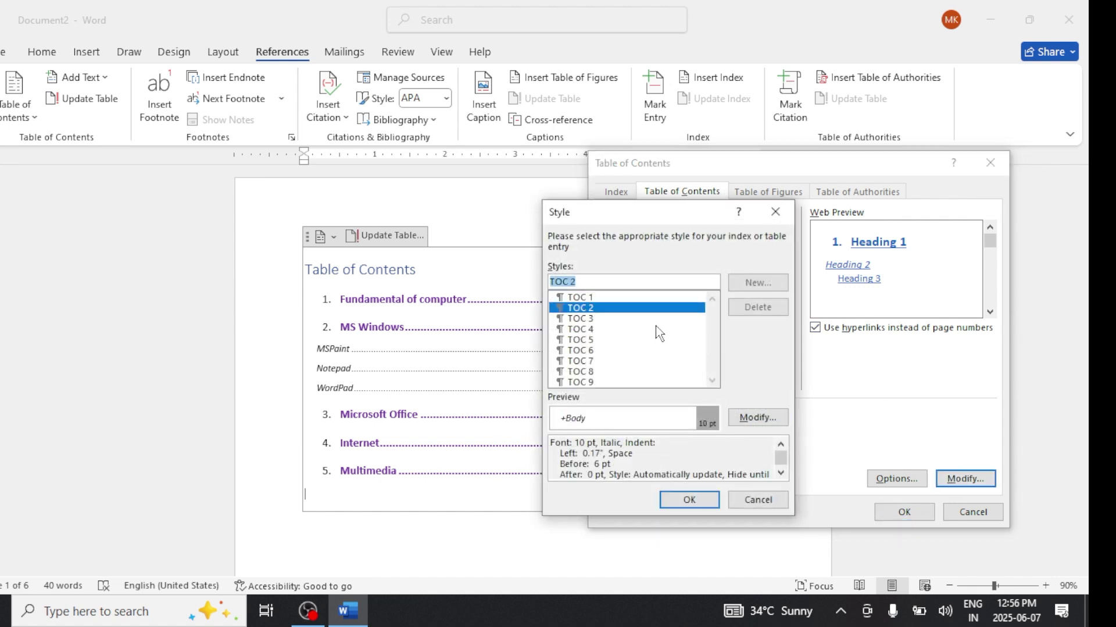
click(768, 417)
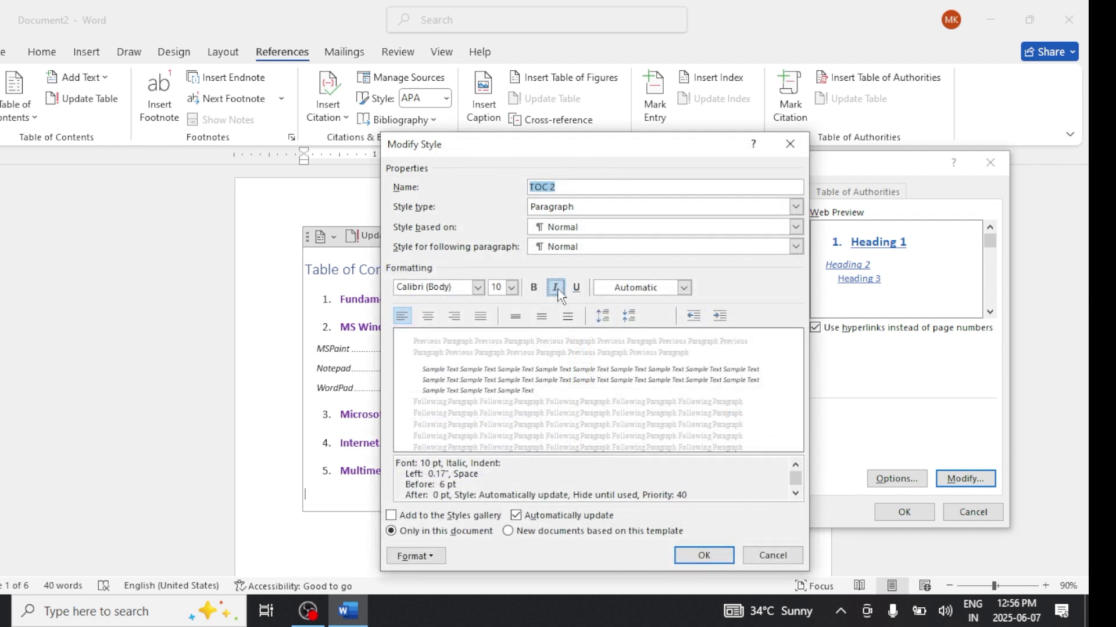
click(684, 287)
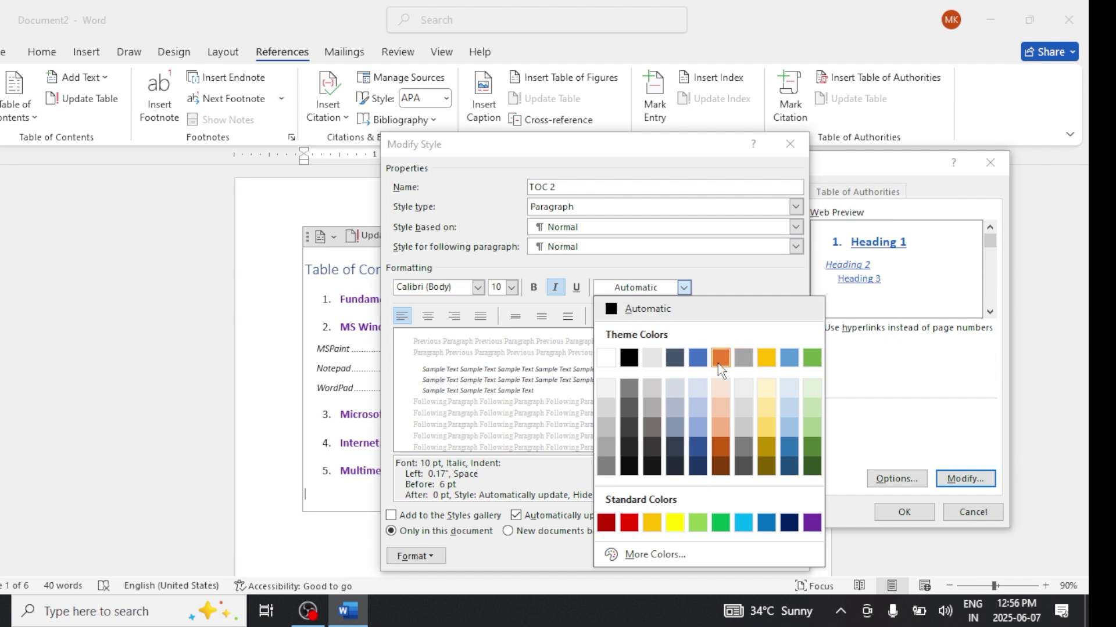
click(720, 357)
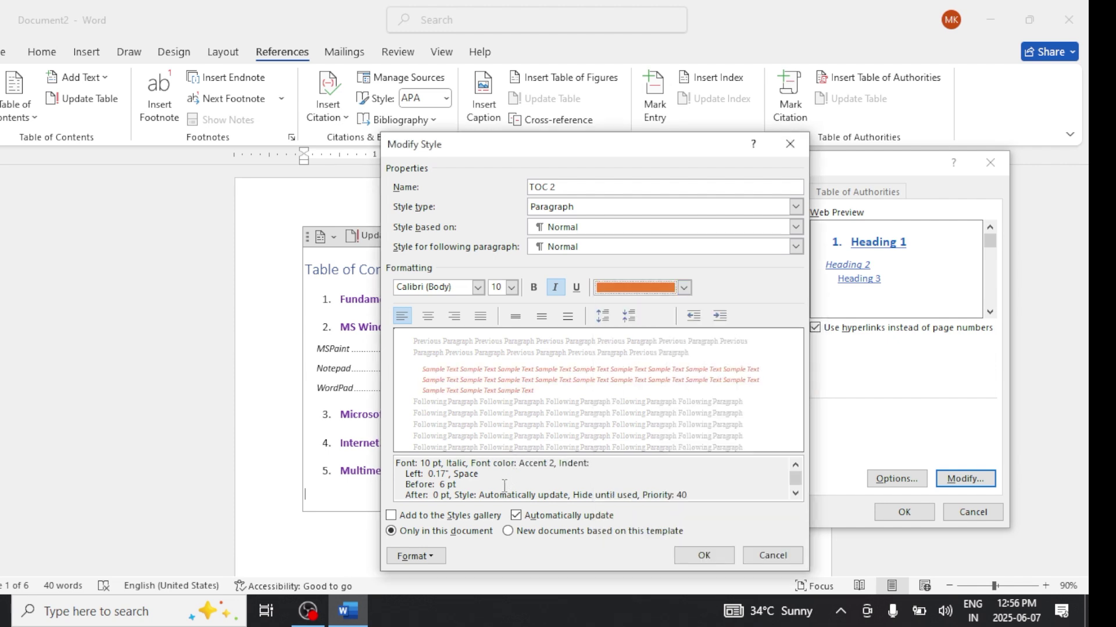
Step: Add the solid square bullet to the TOC 2 style
click(432, 558)
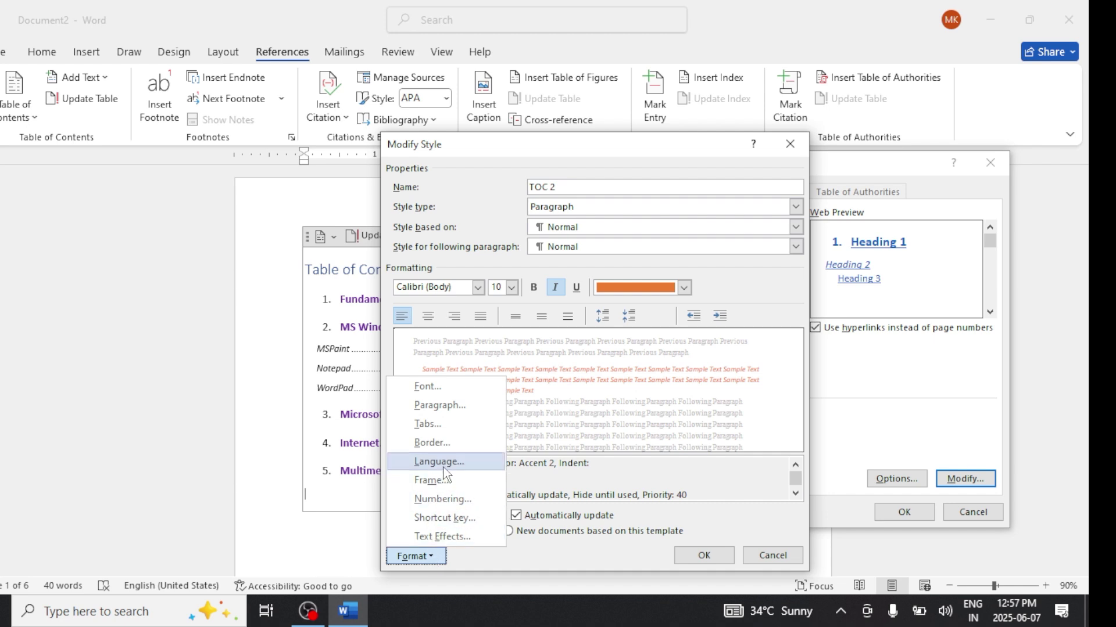
click(444, 499)
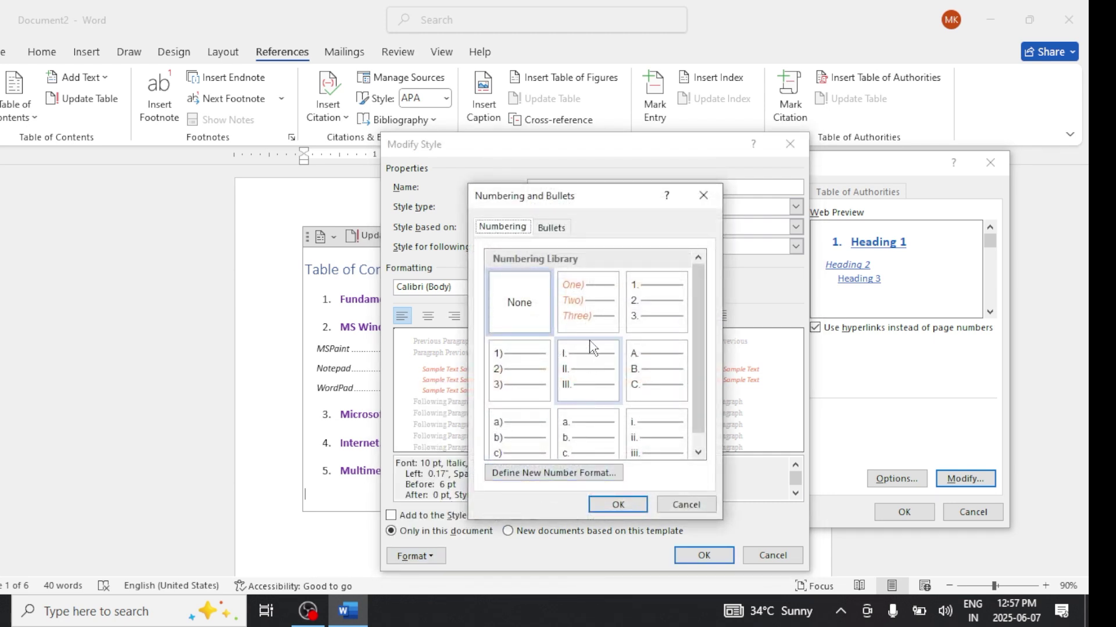
click(549, 227)
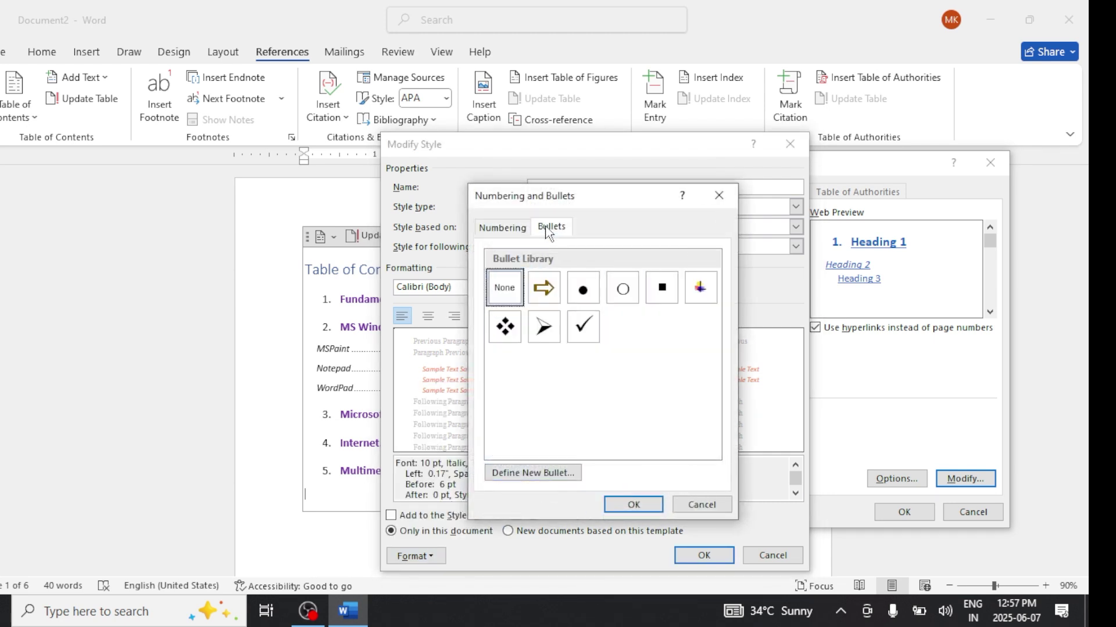
click(596, 301)
click(668, 289)
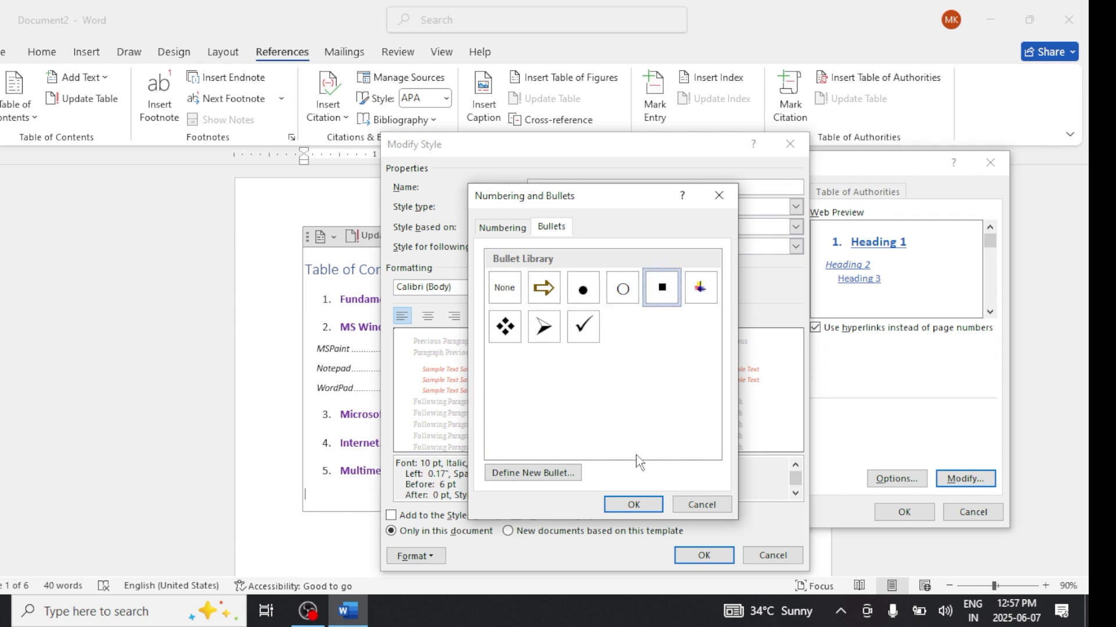
click(633, 503)
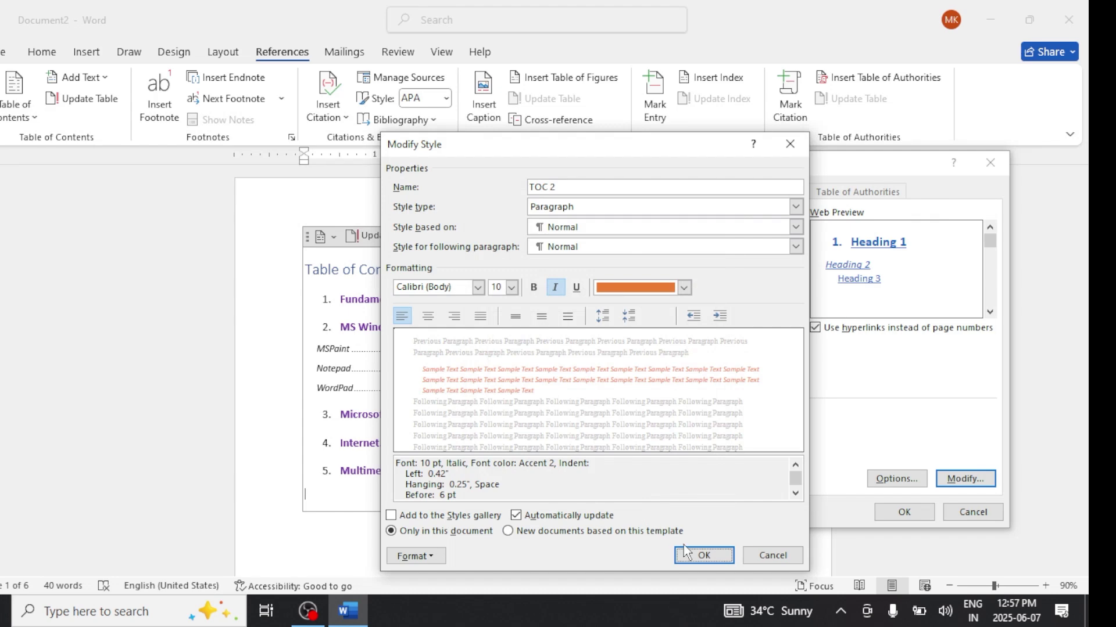
click(697, 557)
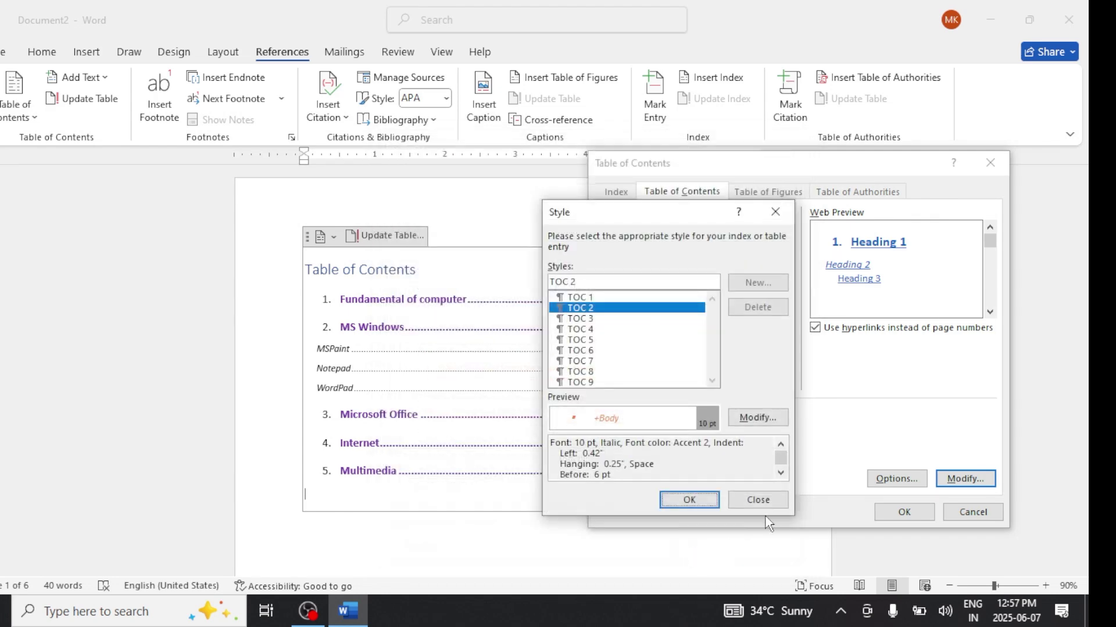
Step: Apply the modified TOC 2 style and replace the current table of contents
click(680, 500)
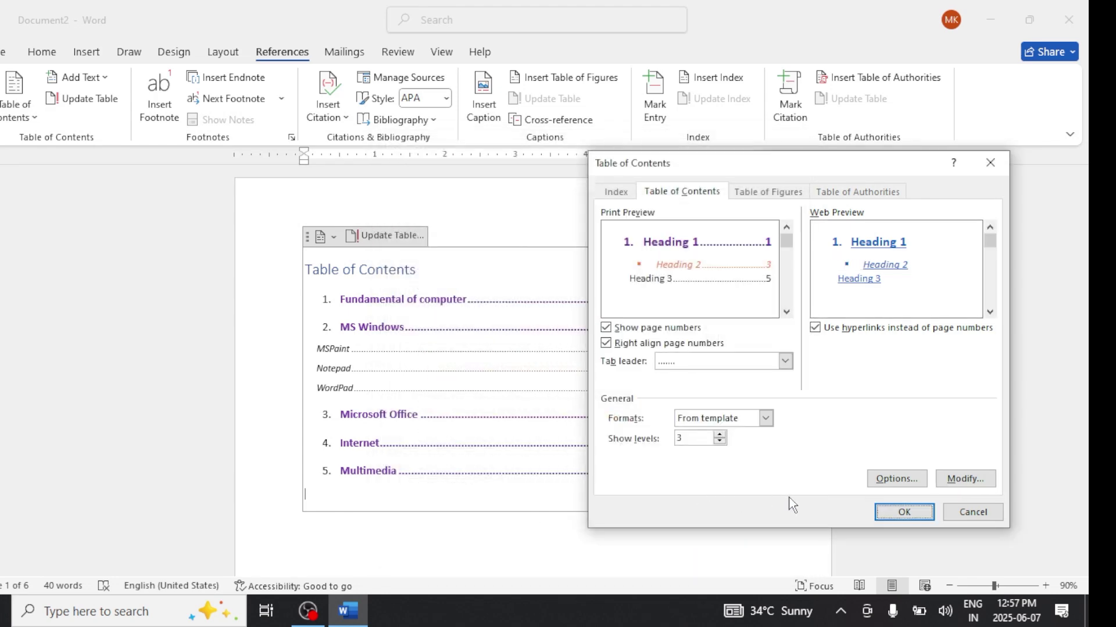
click(928, 510)
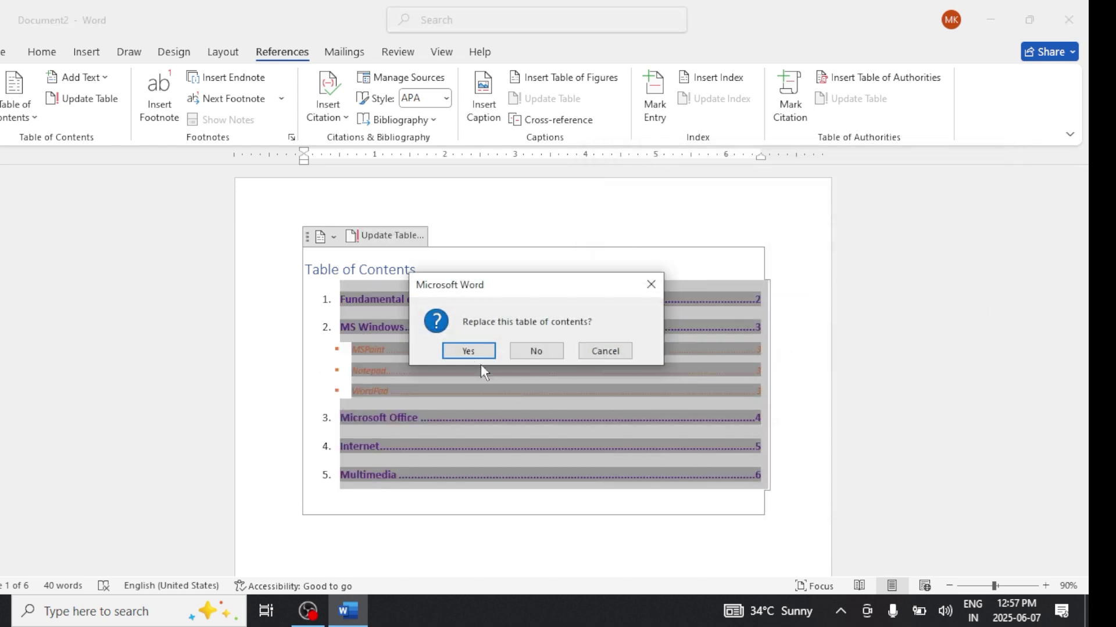
click(464, 351)
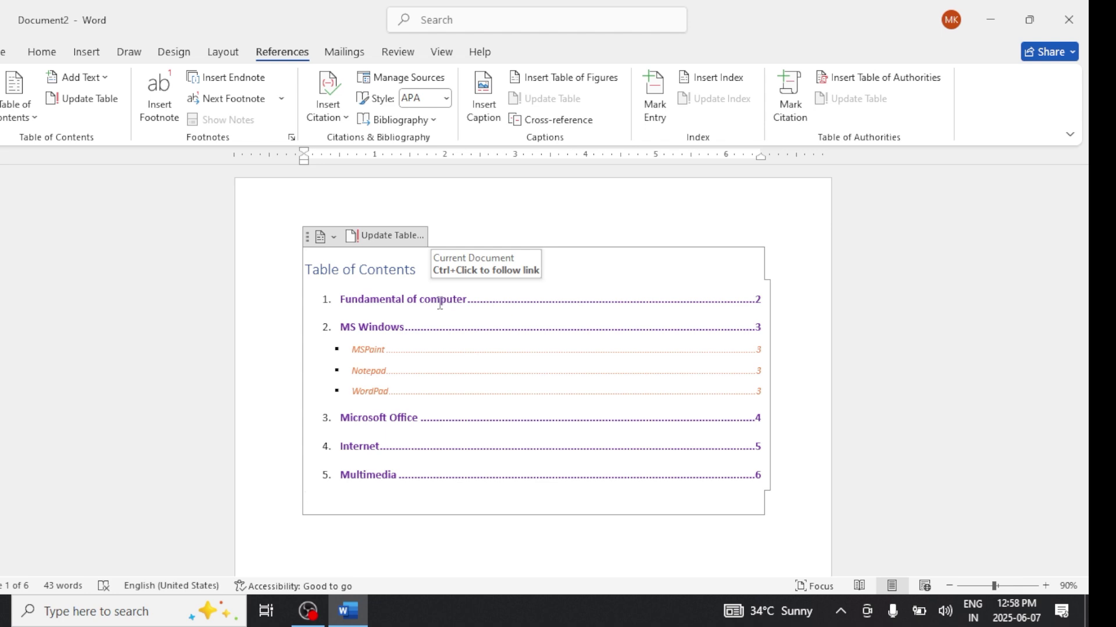
Step: Follow the Fundamental of computer entry to its heading and generate three sample paragraphs below it with =rand(3)
ctrl+click(395, 307)
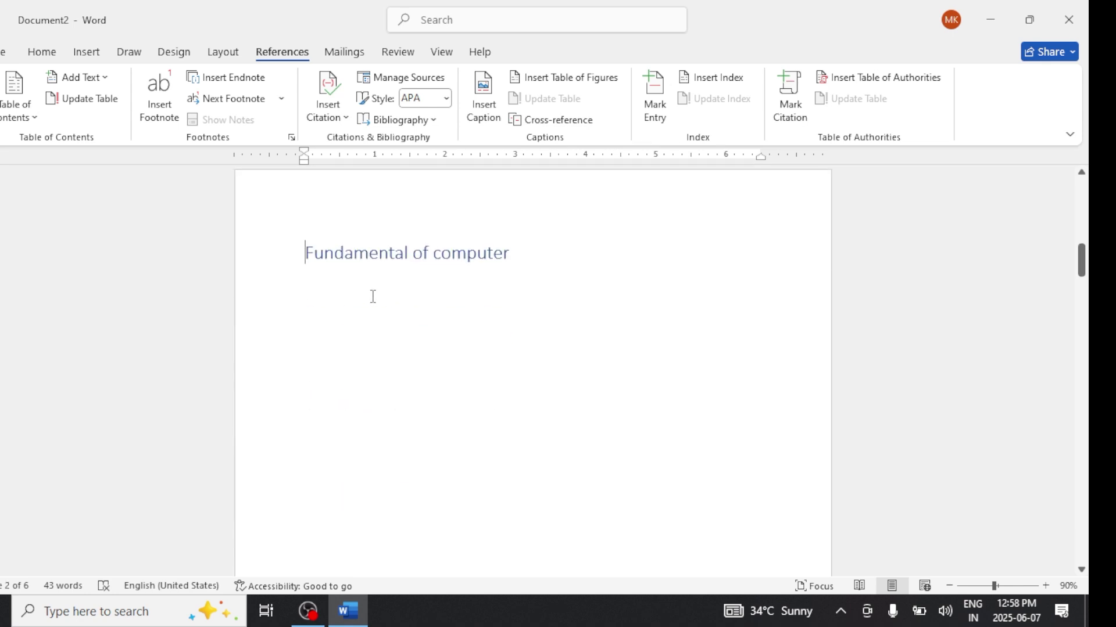
click(529, 249)
key(Return)
text(=rand()
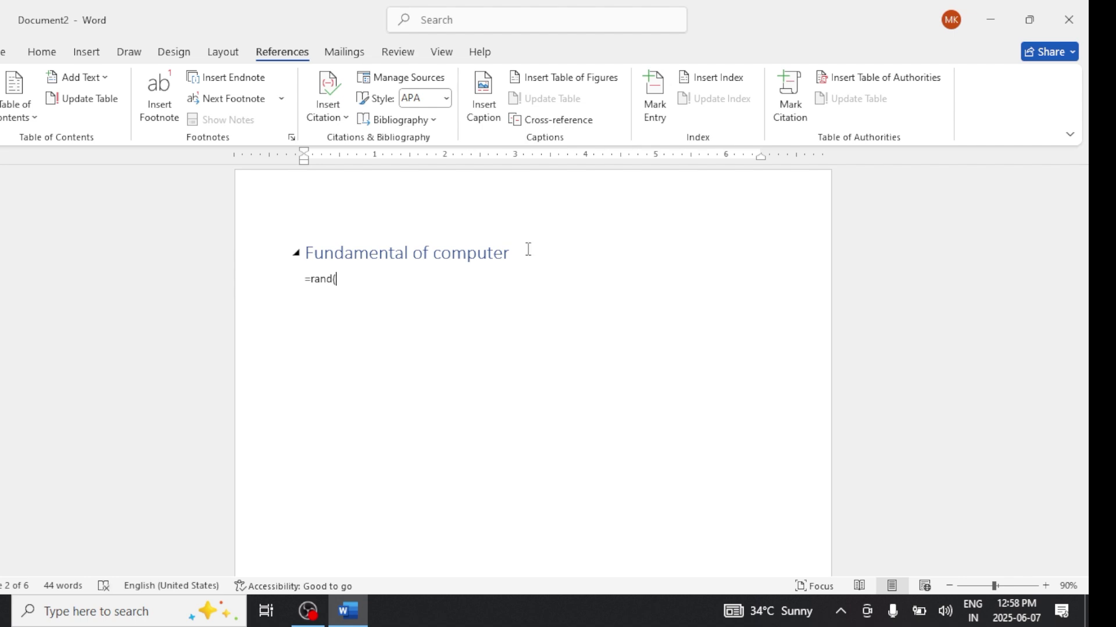
text(3))
key(Return)
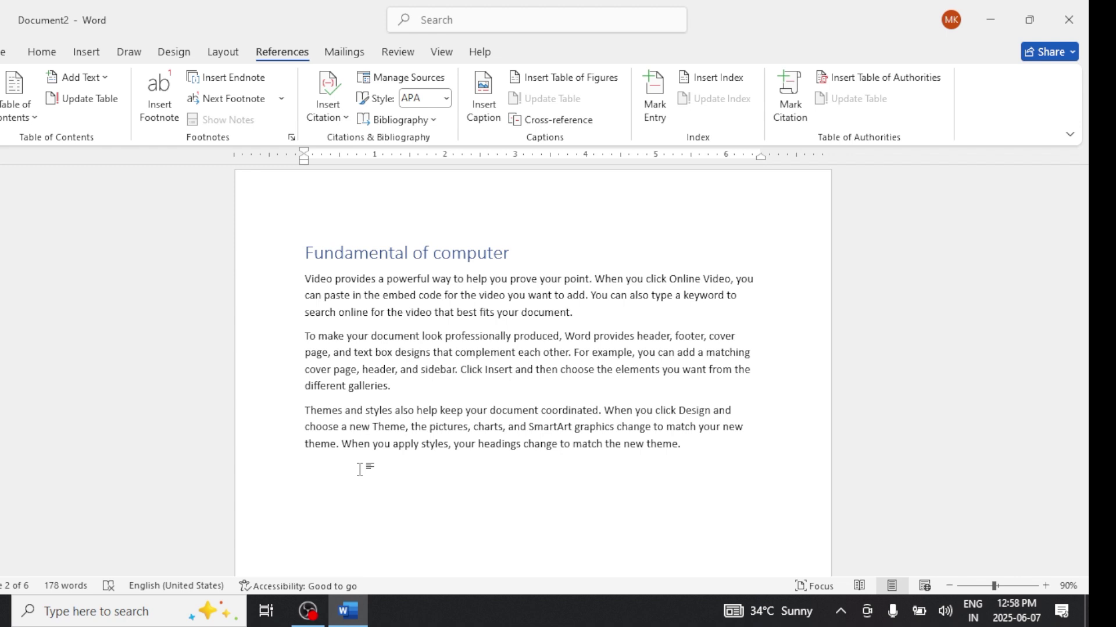
Step: Return to the table of contents at the document's start and follow the MS Windows entry to its heading
key(alt)
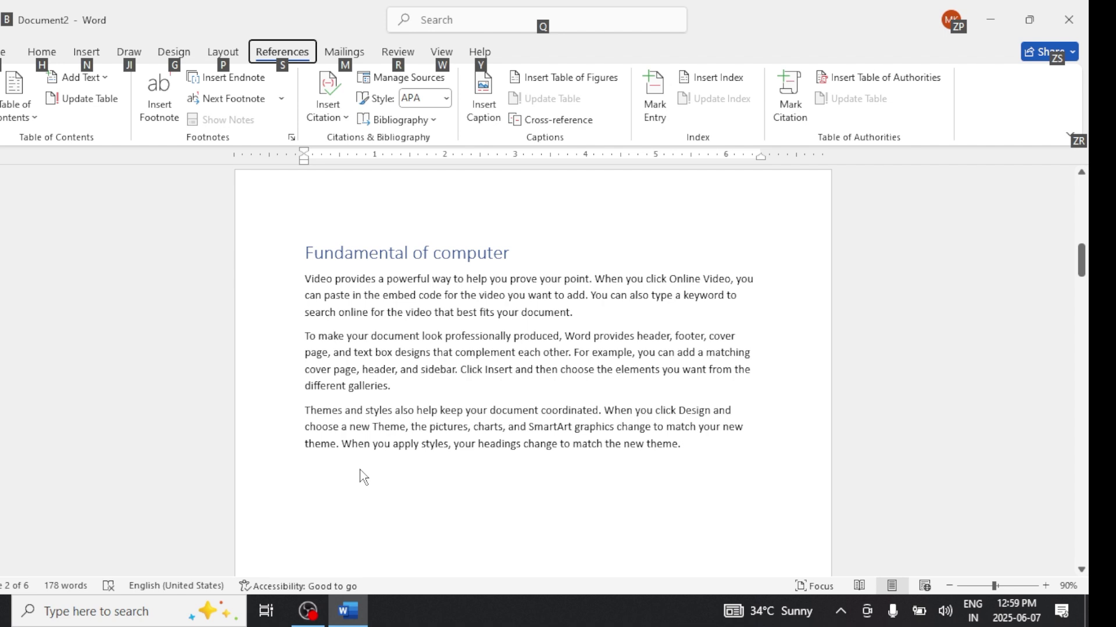
key(Escape)
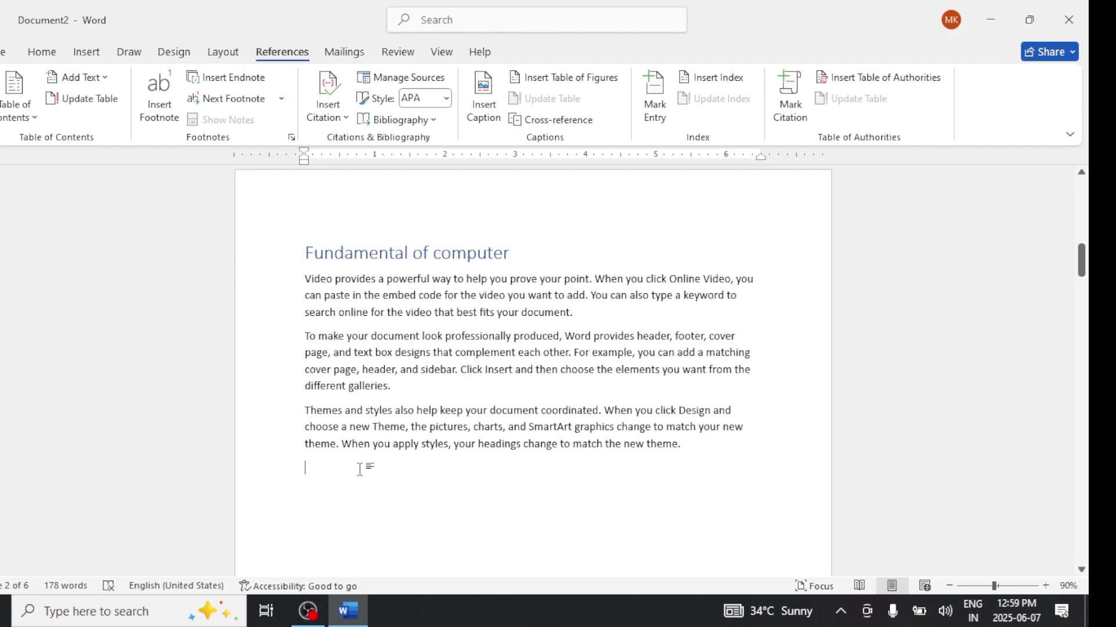
key(ctrl+Home)
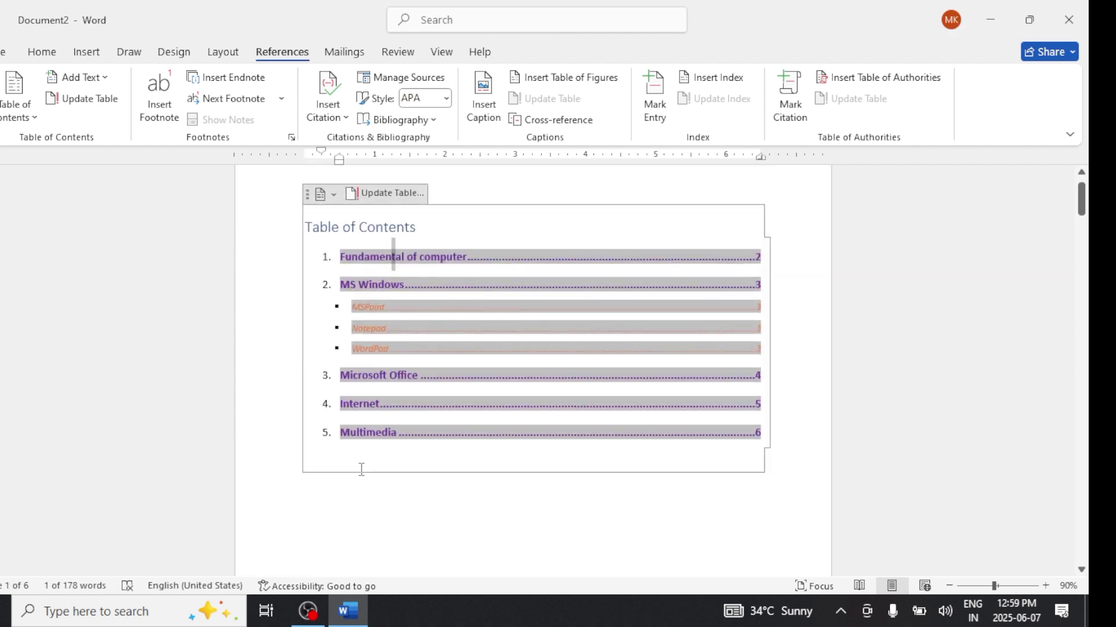
click(386, 453)
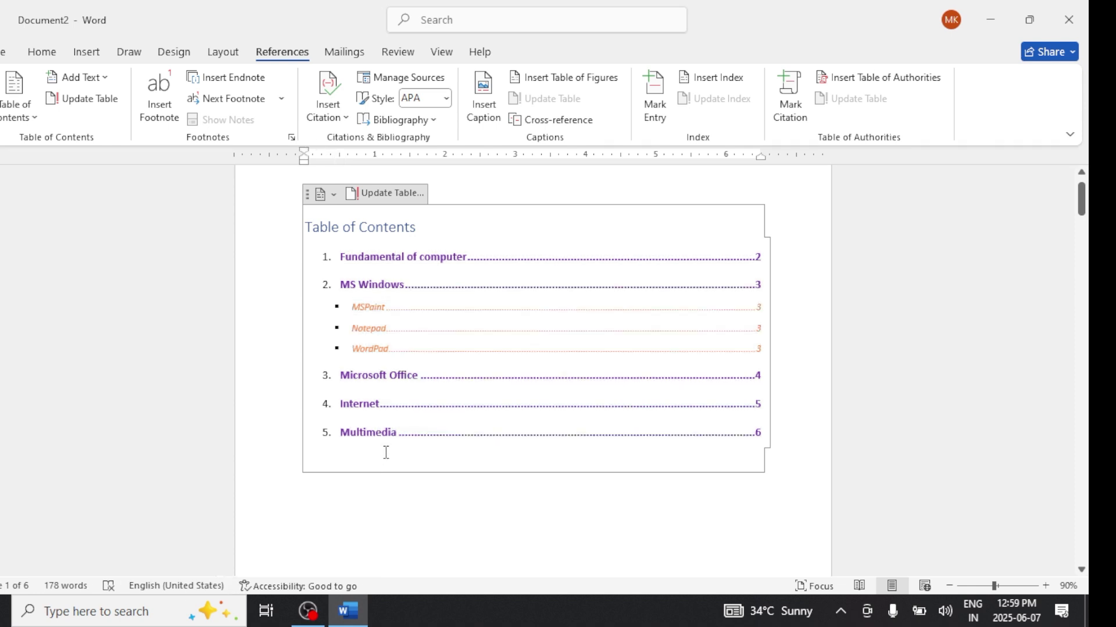
ctrl+click(385, 287)
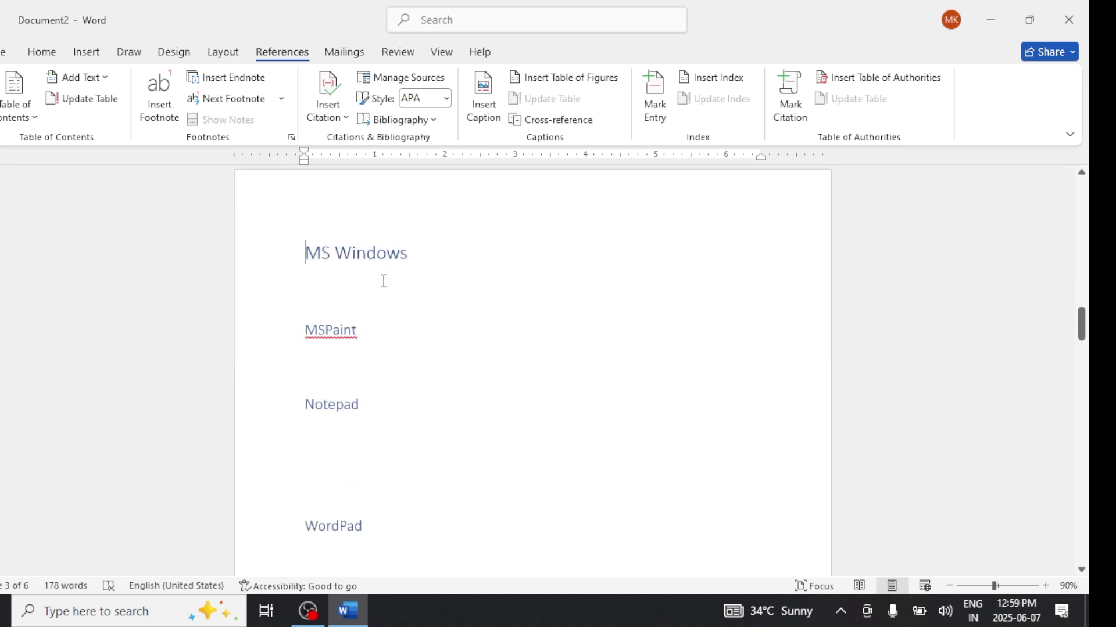
Step: Start a paragraph below the MS Windows heading: "Ms windows is an operating system software. It is a graphical user interface system"
click(428, 259)
key(Return)
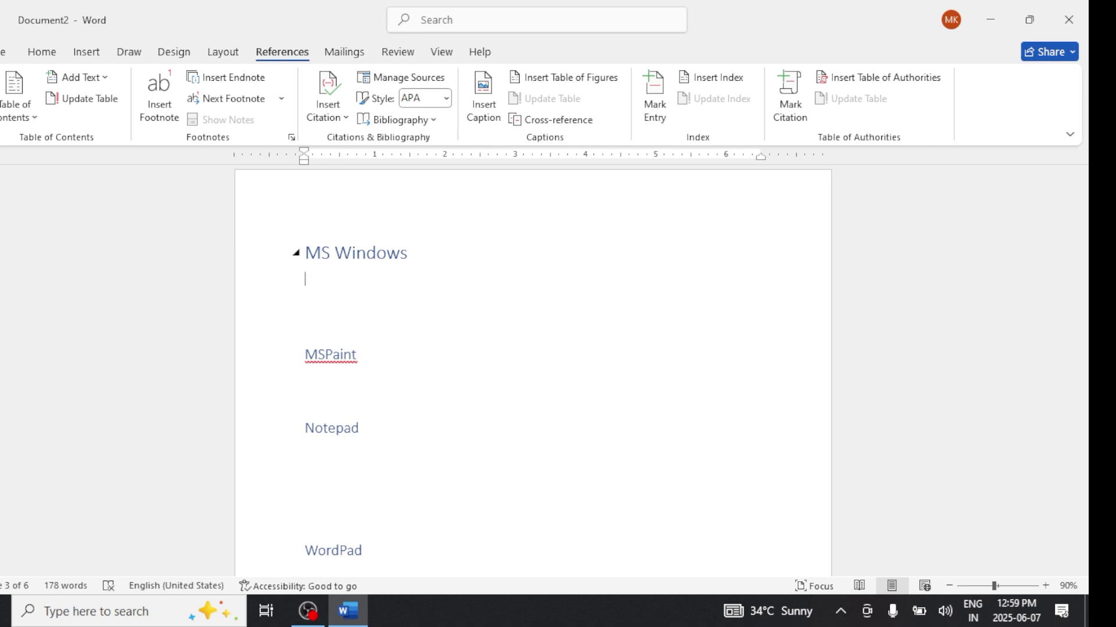
text(Ms windows is an operating ssy)
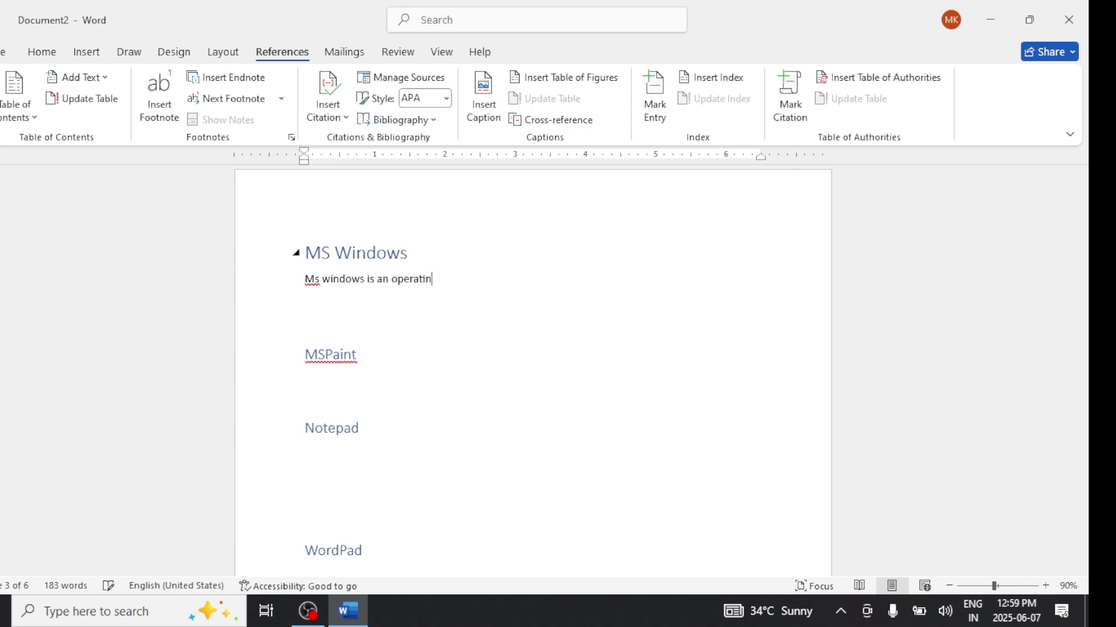
key(BackSpace)
key(BackSpace)
text(ystem sosf)
key(BackSpace)
key(BackSpace)
text(ftware. It is)
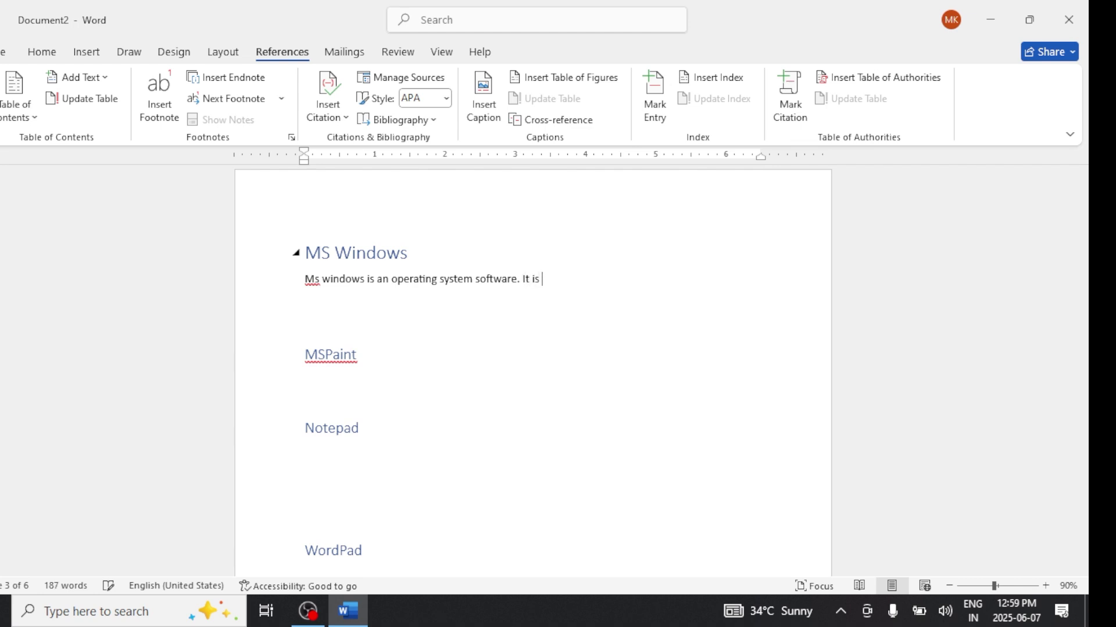
text( a graphical user int)
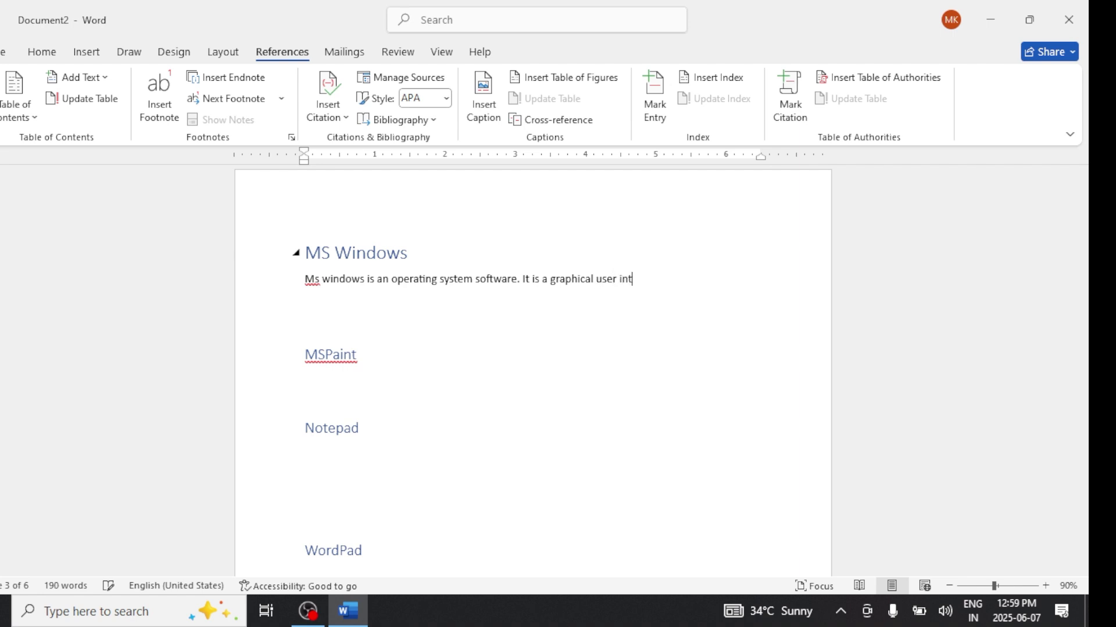
text(erface system )
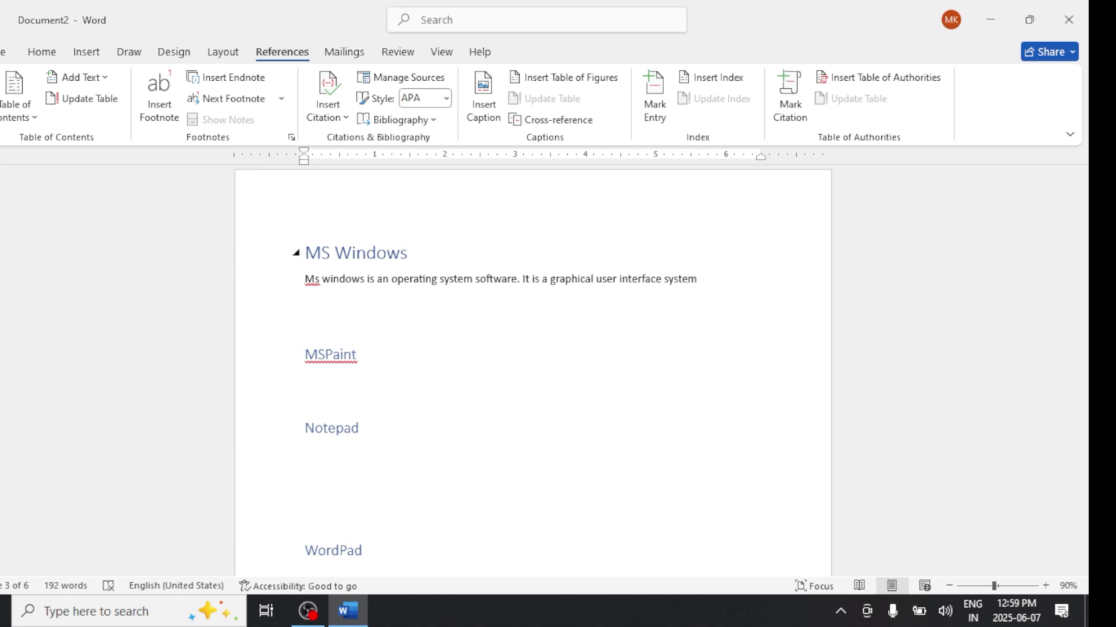
Step: Continue the MS Windows paragraph with the sentence "It is a single user and multi-tasking operating system software."
text(. It is a)
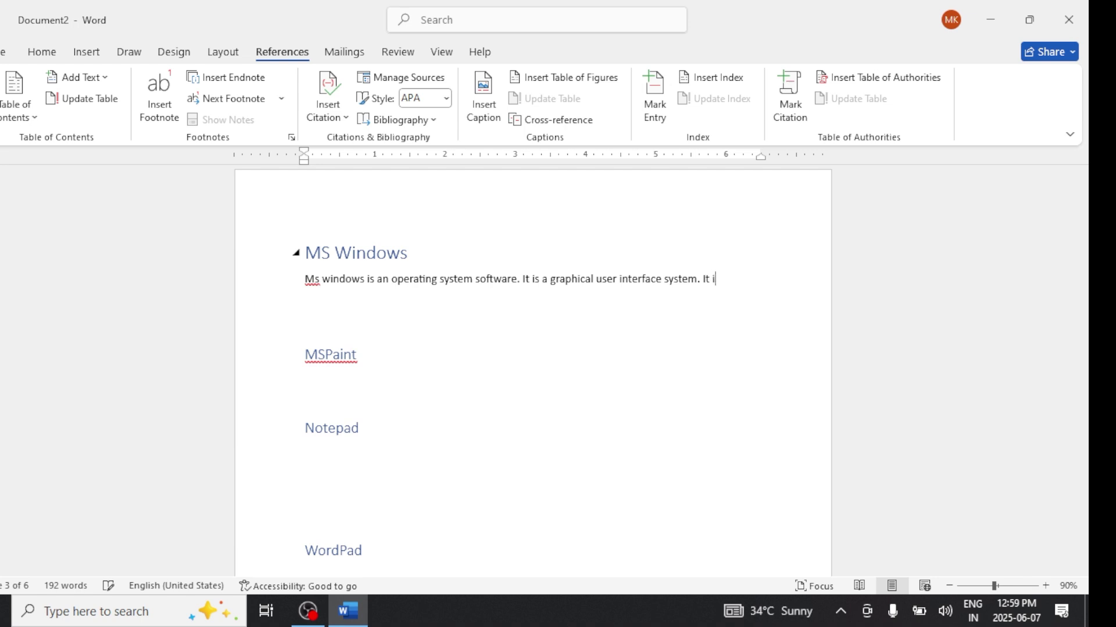
text( sing )
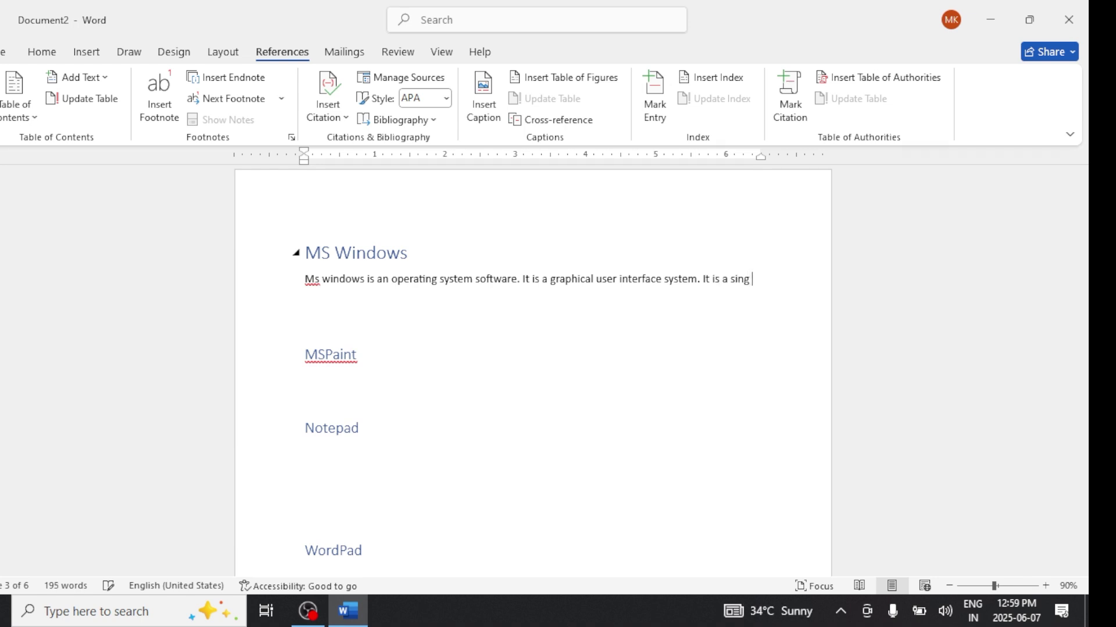
text(le use)
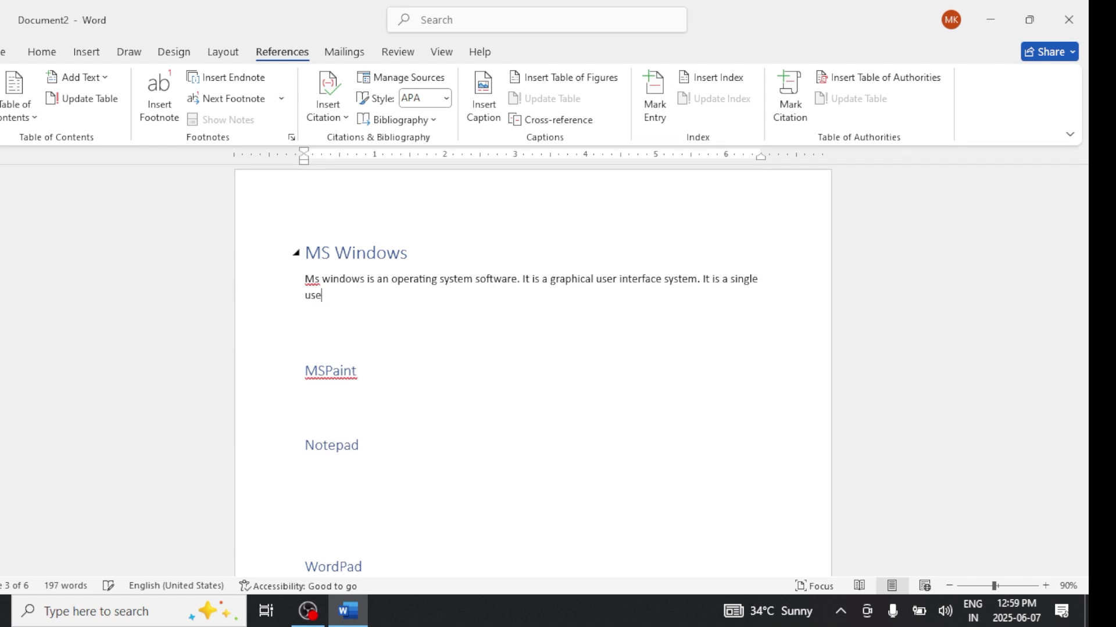
text(r)
text(mulk)
key(BackSpace)
text(ti)
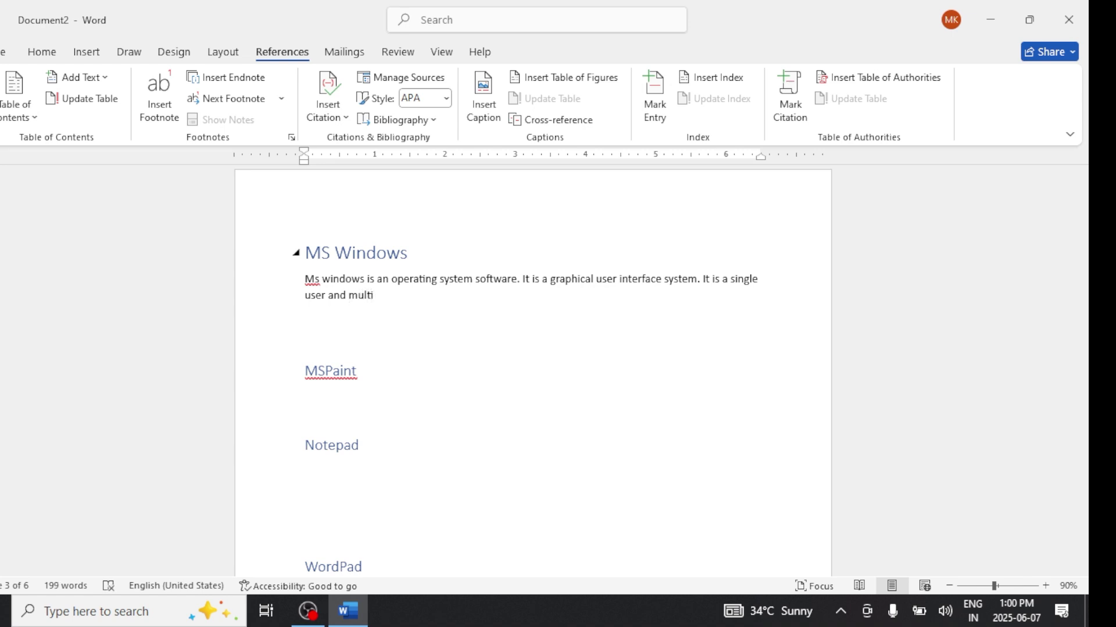
text(-tasking operating syst)
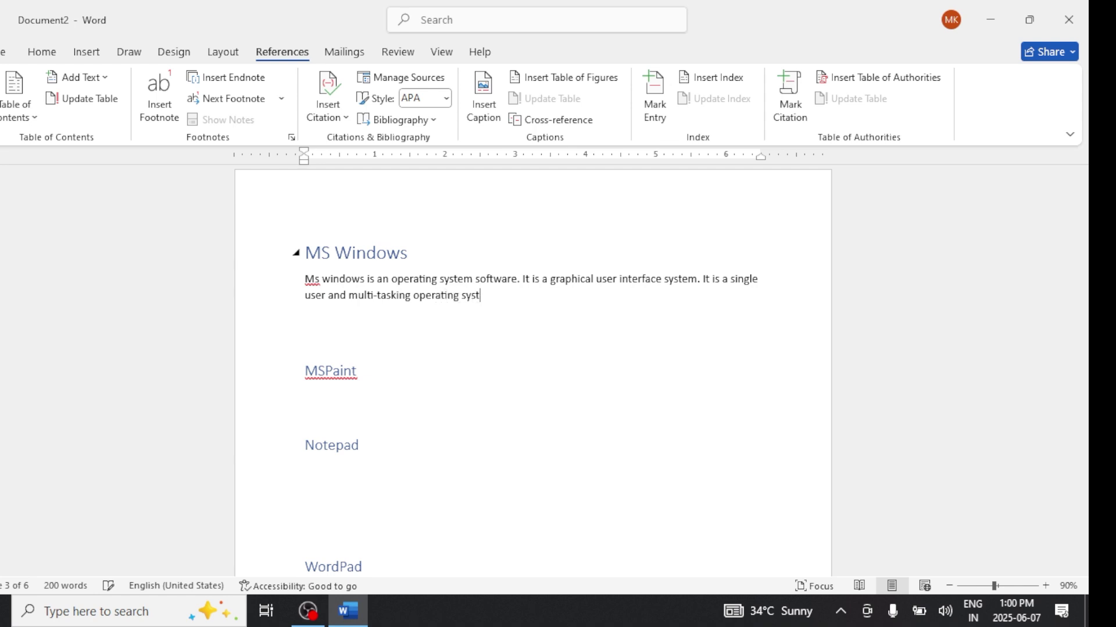
text(em software.)
Step: Return to the table of contents, follow the MSPaint entry, and generate one sample paragraph below its heading with =rand(1)
key(alt)
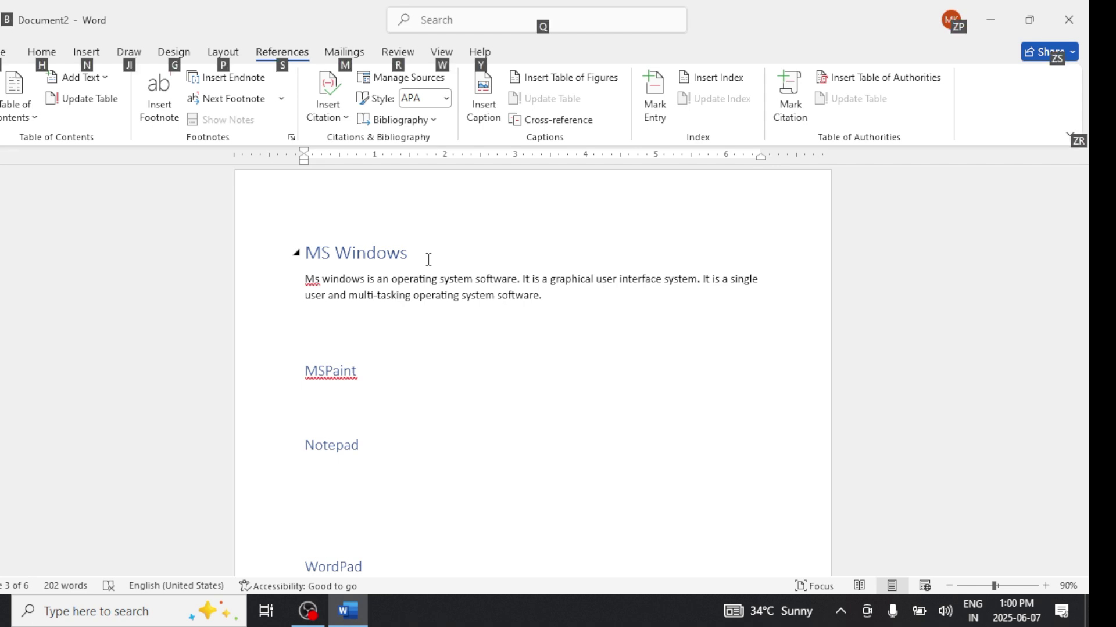
key(alt+Left)
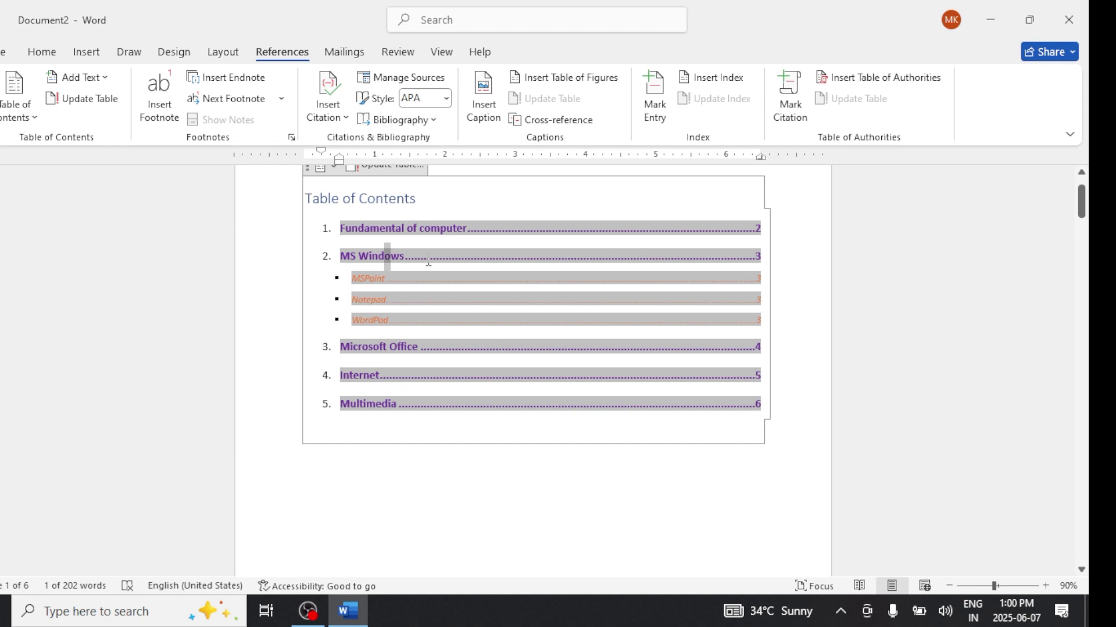
ctrl+click(372, 287)
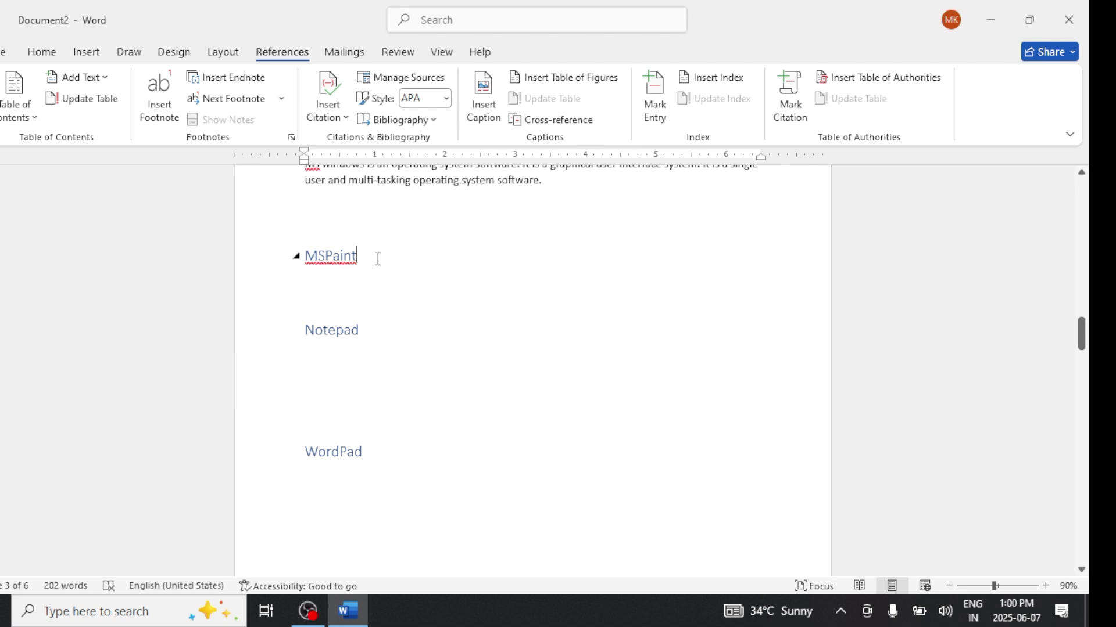
key(Return)
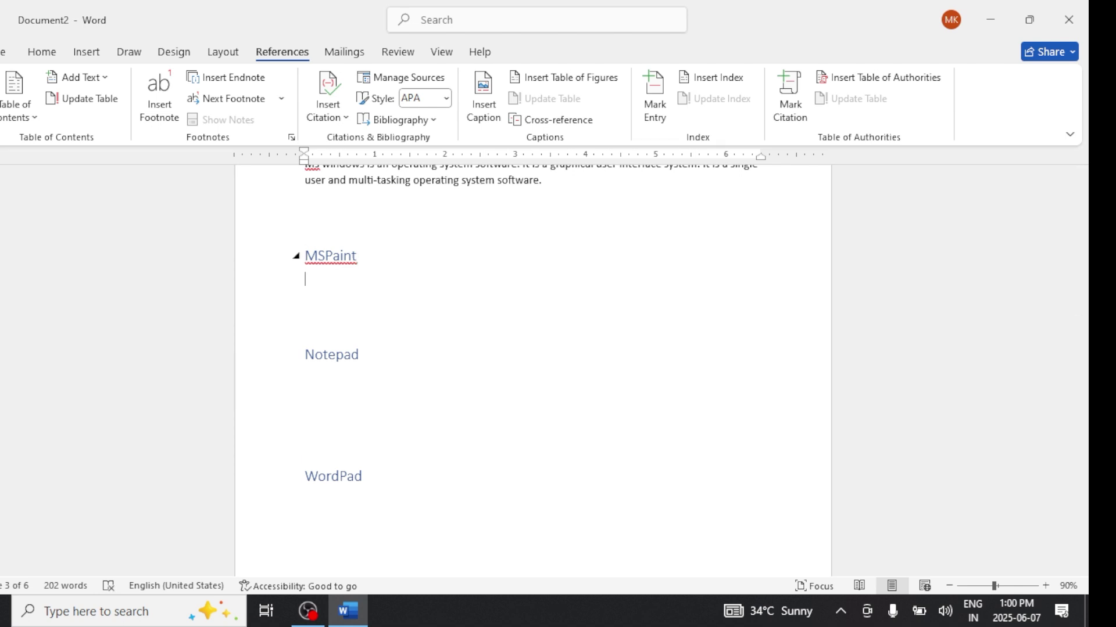
text(=rand(1))
key(Return)
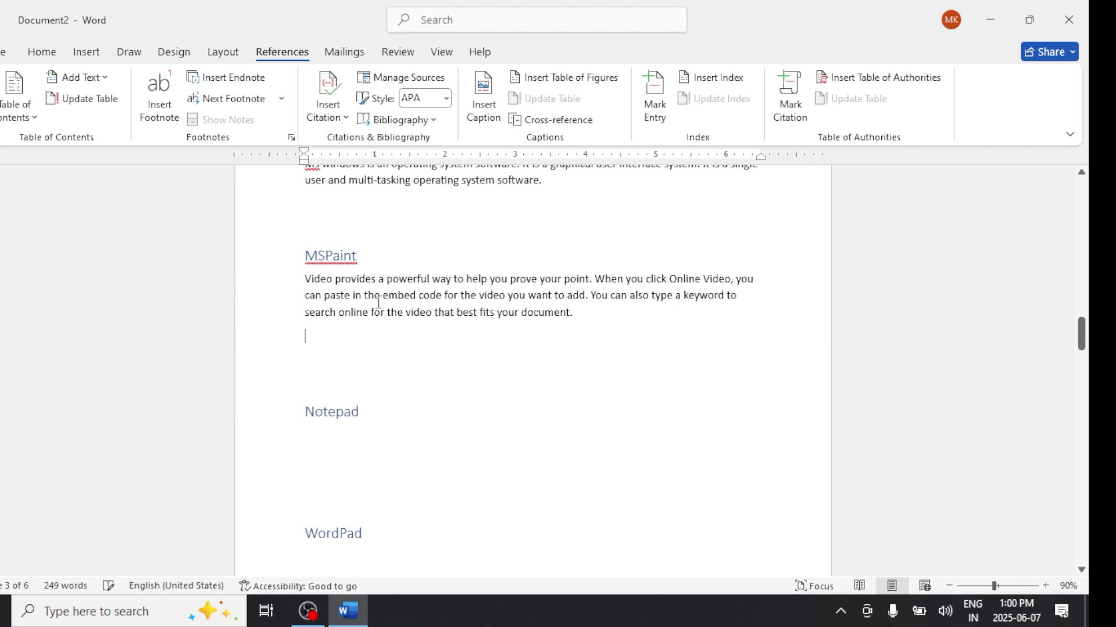
Step: Follow the Microsoft Office entry in the table of contents and generate 20 sample paragraphs of 10 sentences below its heading with =rand(20,10)
scroll(379, 302, up, 20)
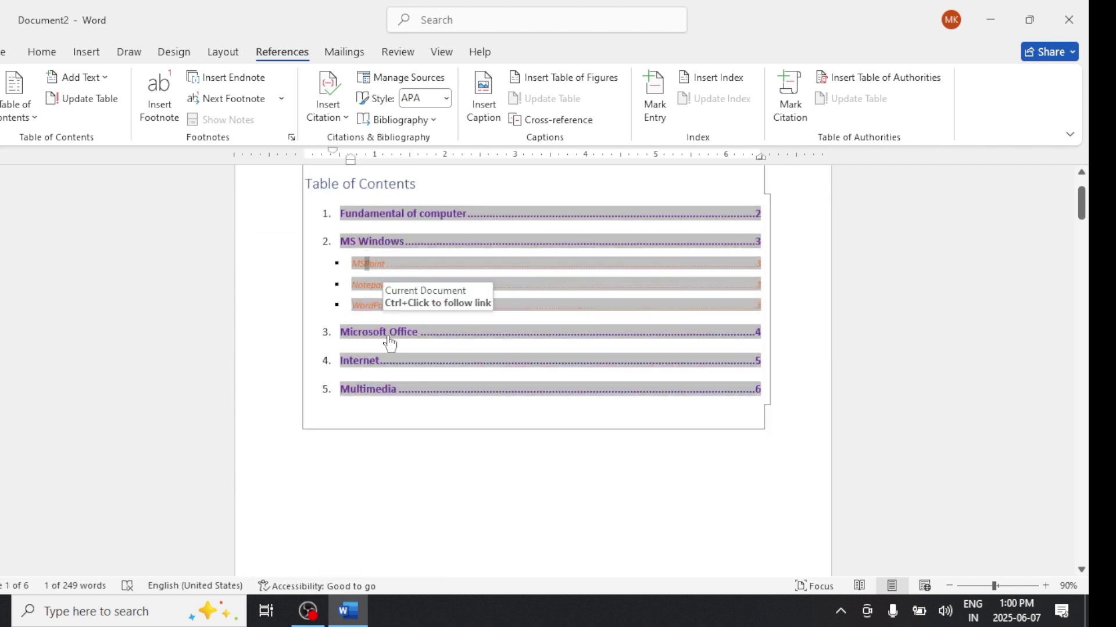
ctrl+click(385, 330)
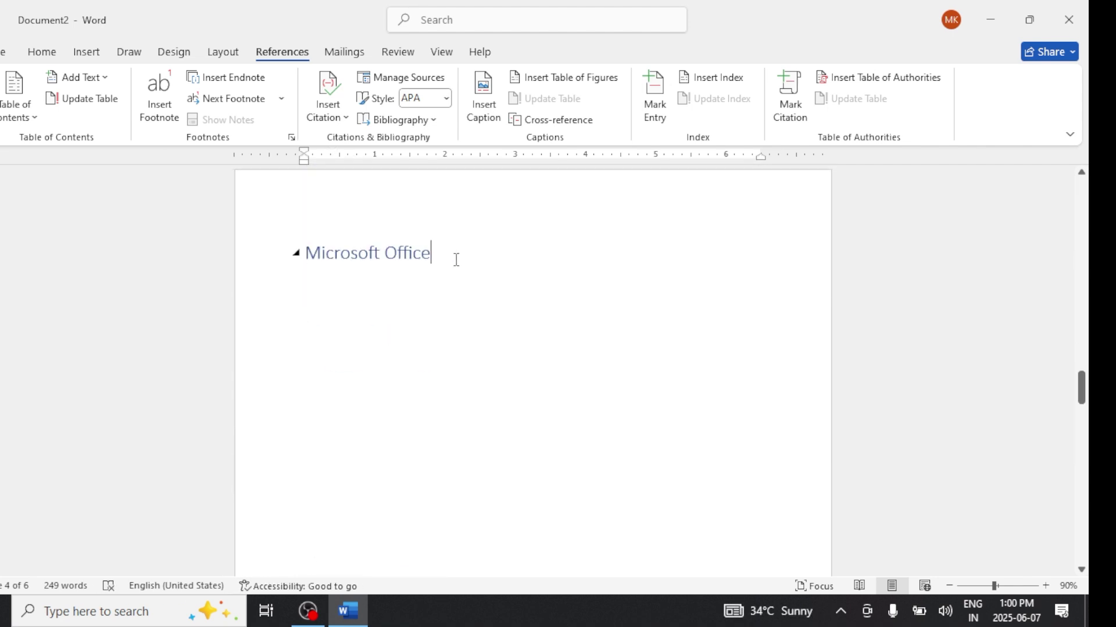
key(Return)
text(=rand(2)
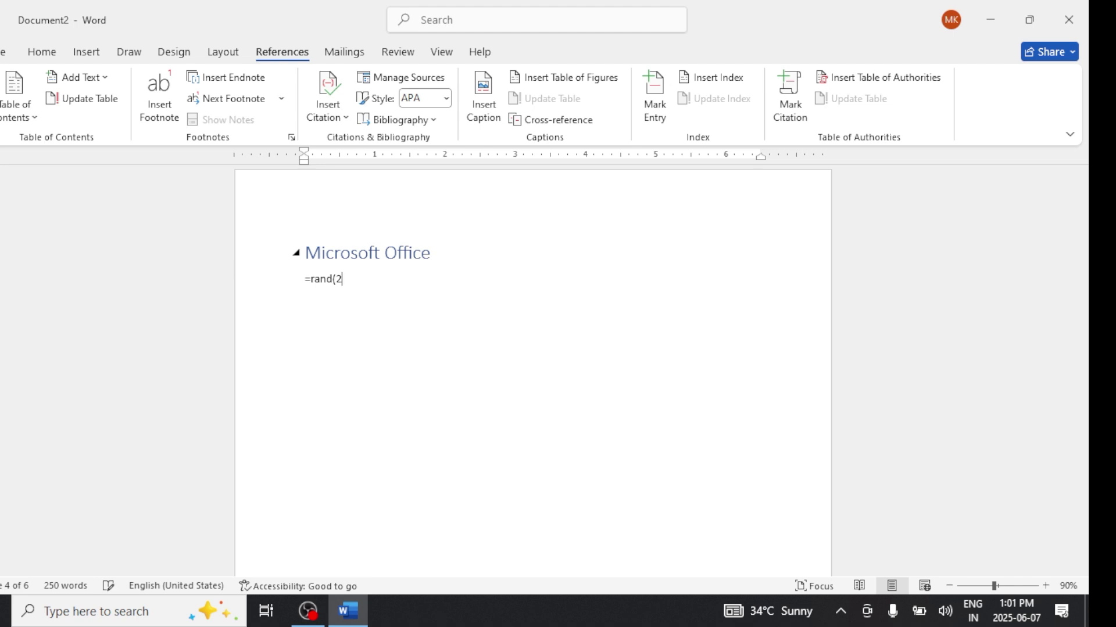
text(0,10))
key(Return)
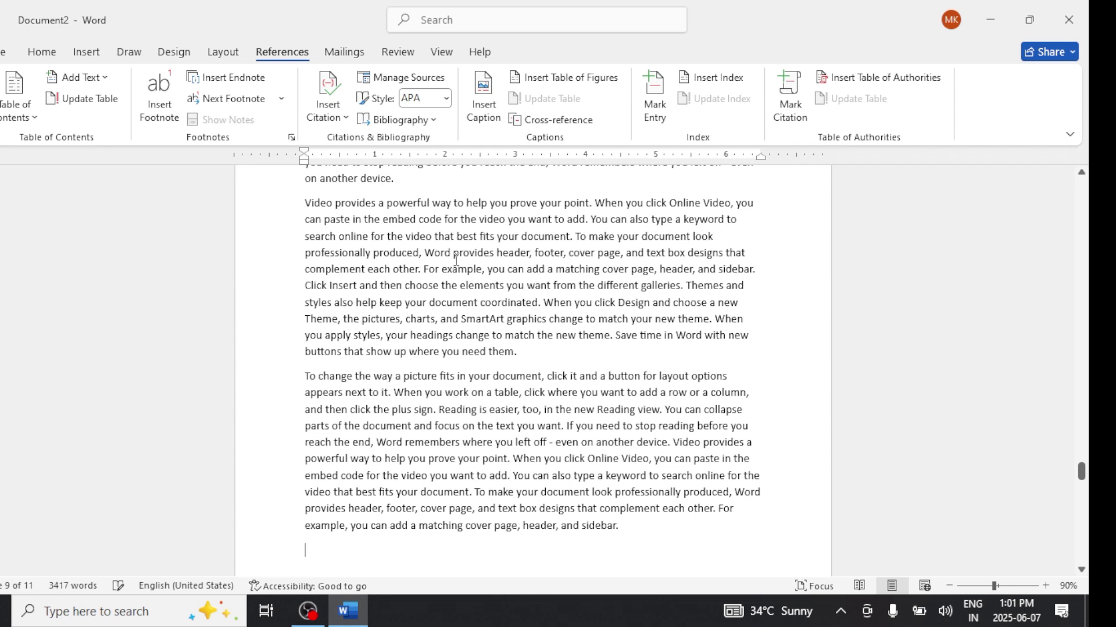
Step: Follow the Internet entry in the table of contents and generate sample text below its heading with =rand()
key(ctrl+Home)
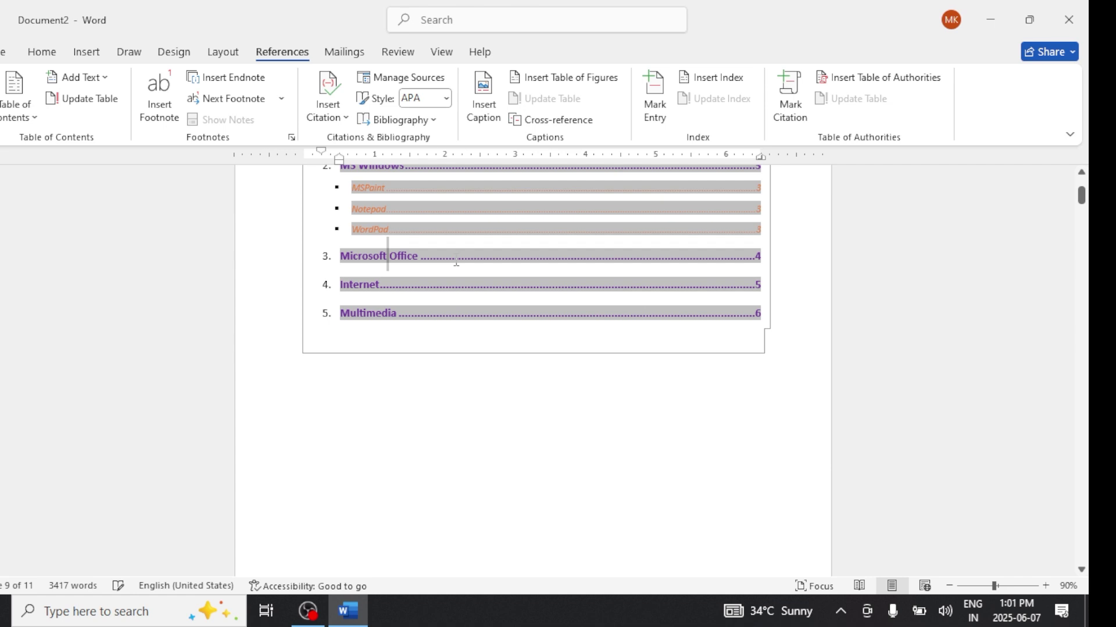
ctrl+click(393, 285)
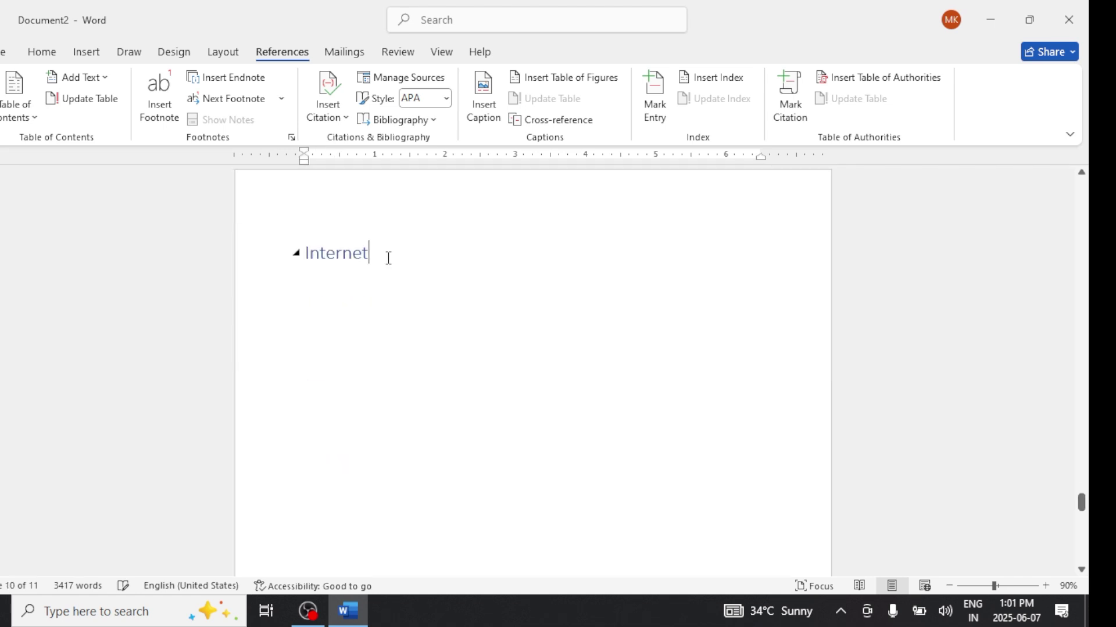
key(Return)
text(=rand())
key(Return)
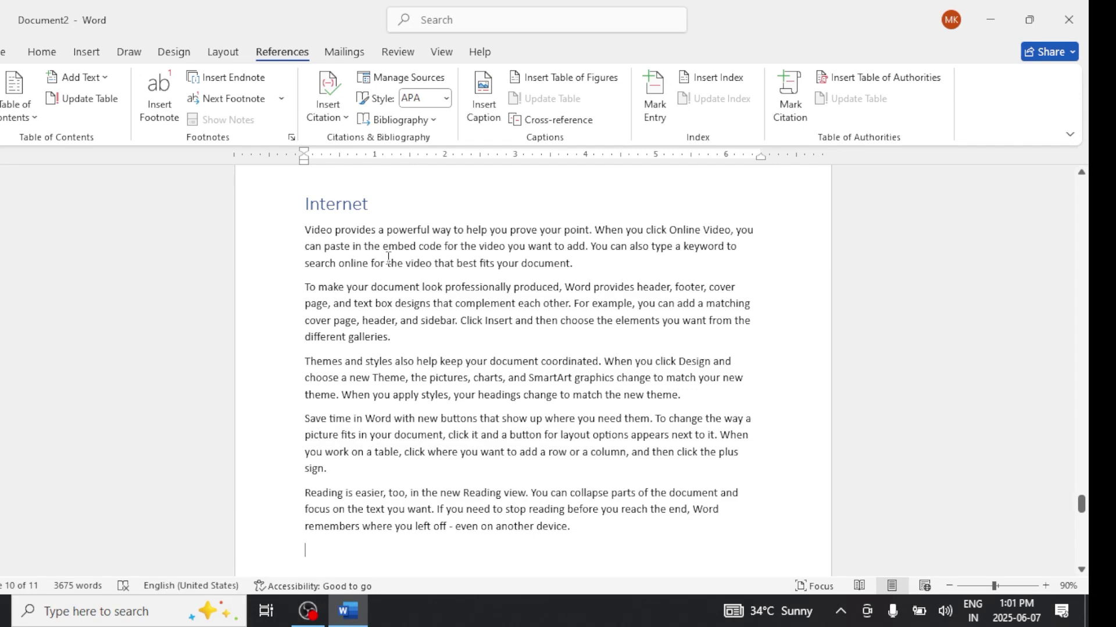
Step: Follow the Multimedia entry in the table of contents and generate sample text below its heading with =rand()
scroll(389, 258, up, 20)
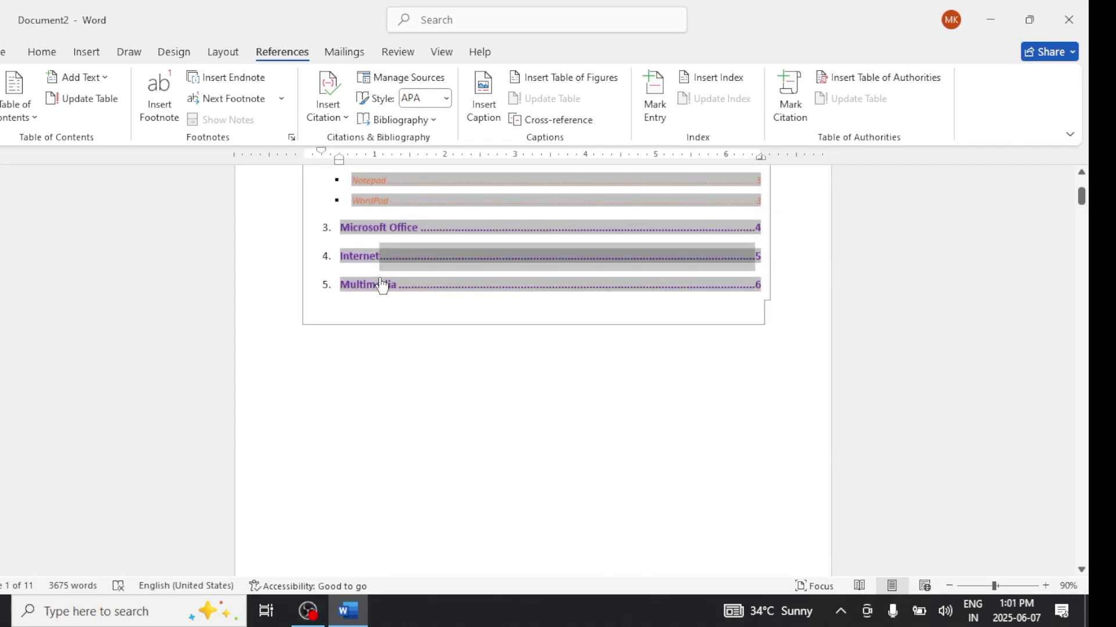
ctrl+click(383, 289)
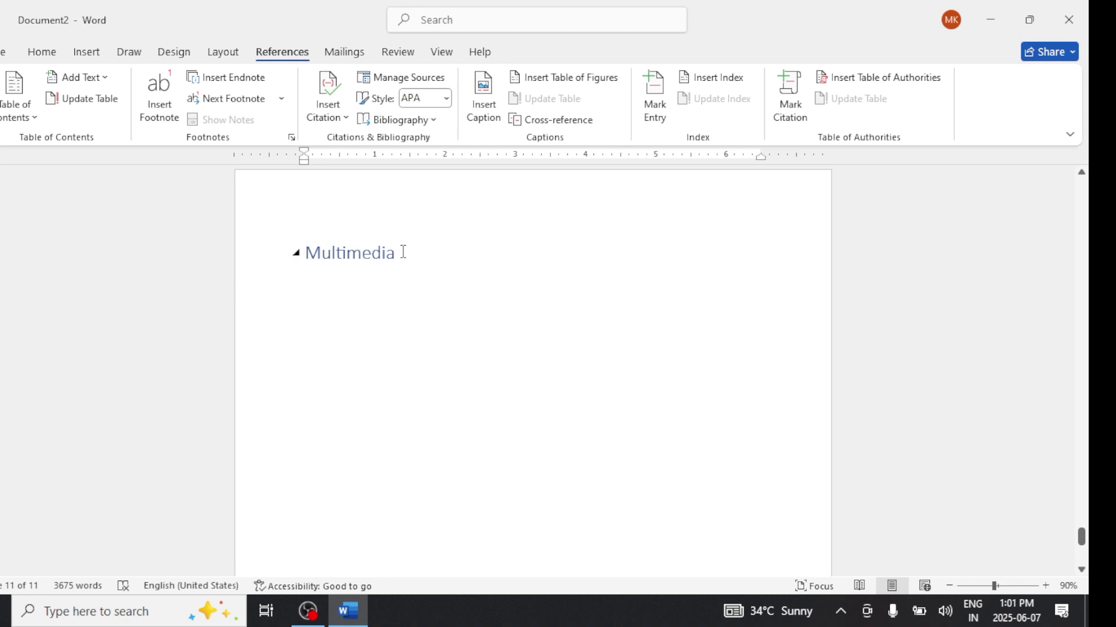
key(Return)
text(=rand())
key(Return)
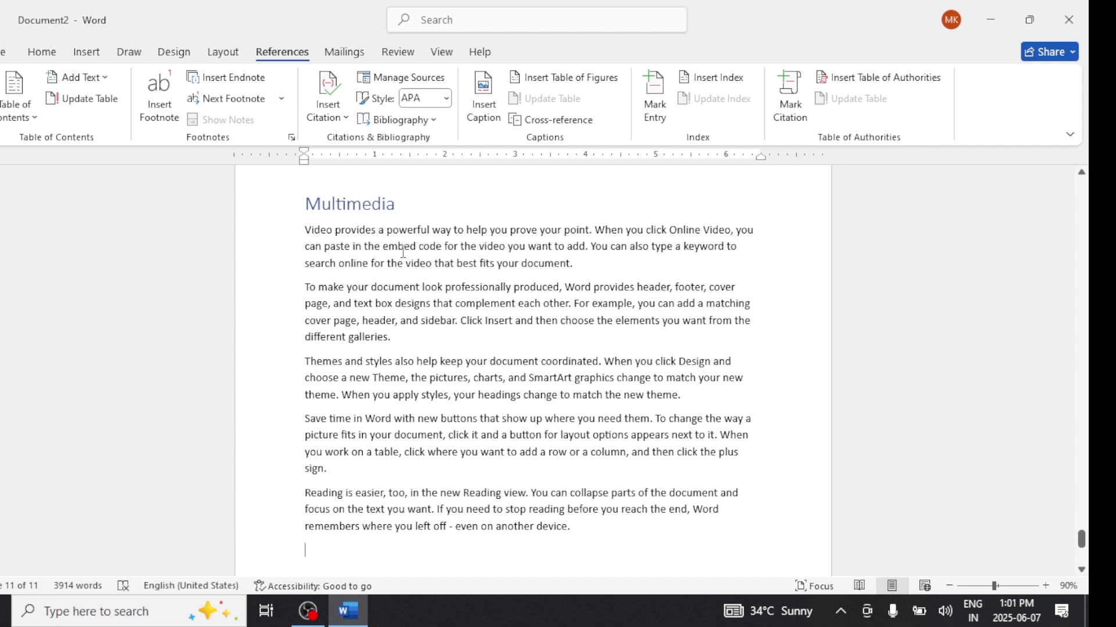
Step: Follow the Notepad and WordPad entries from the table of contents to their headings, returning to the table after each
key(shift+F5)
scroll(406, 266, up, 2)
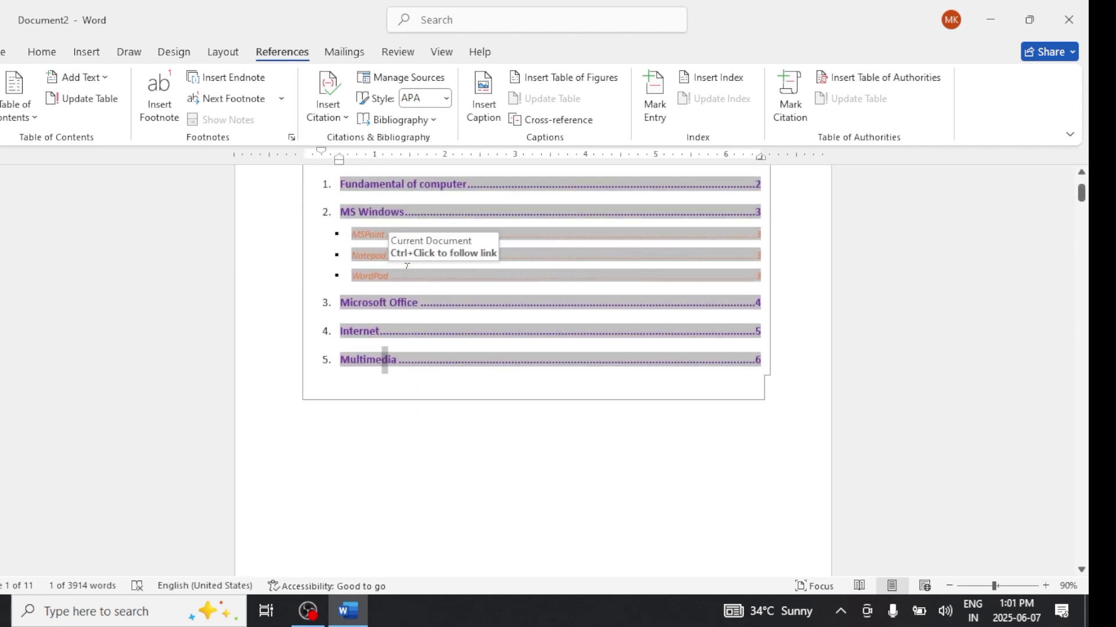
ctrl+click(381, 257)
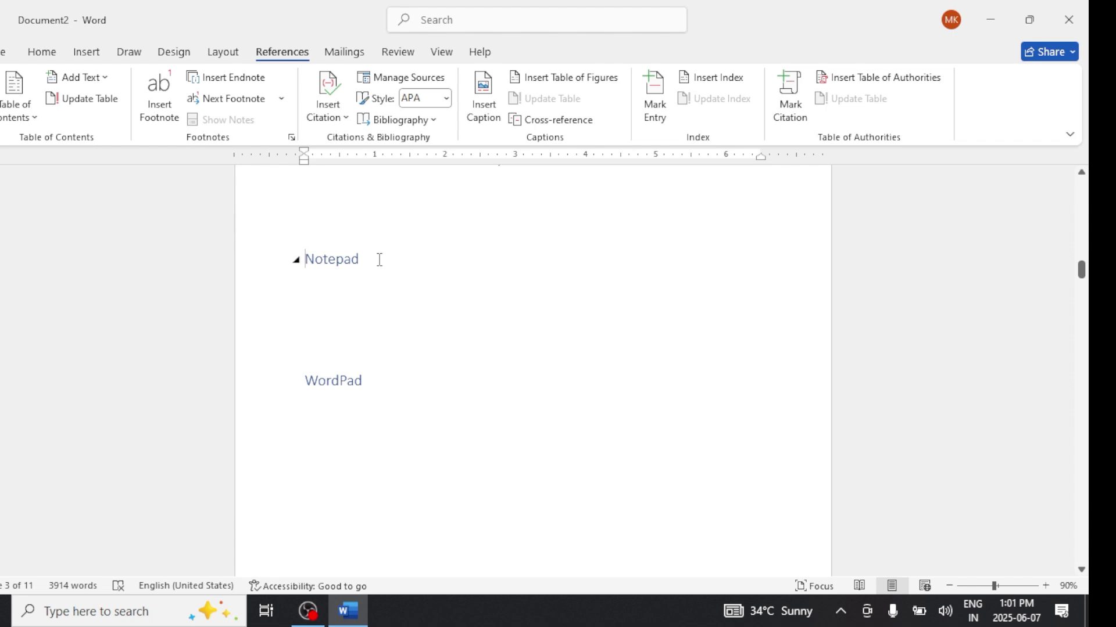
key(shift+F5)
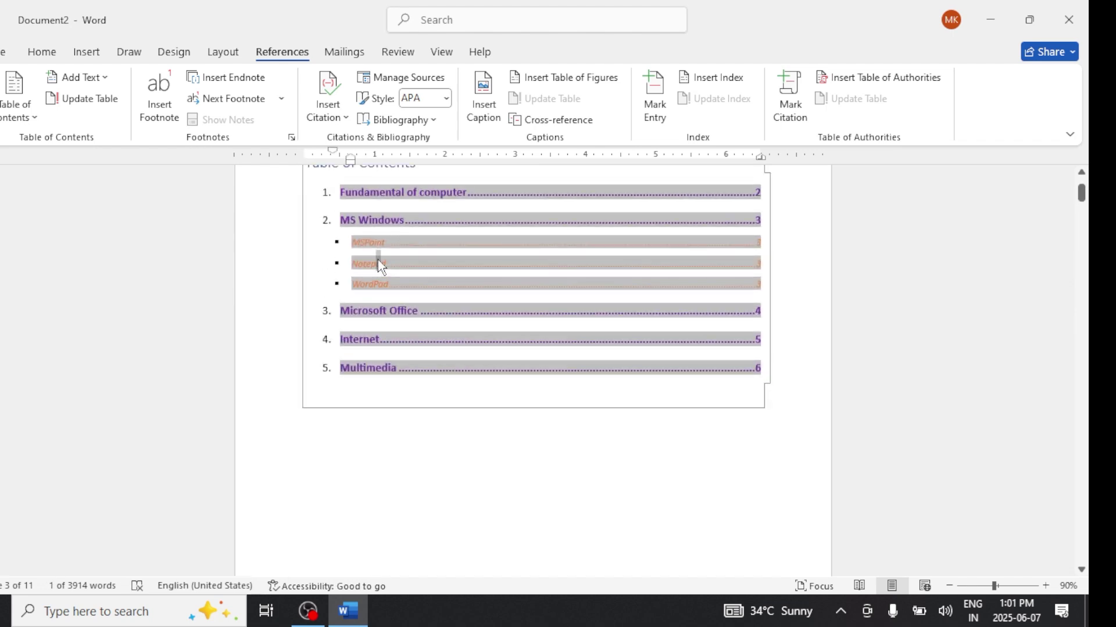
ctrl+click(385, 284)
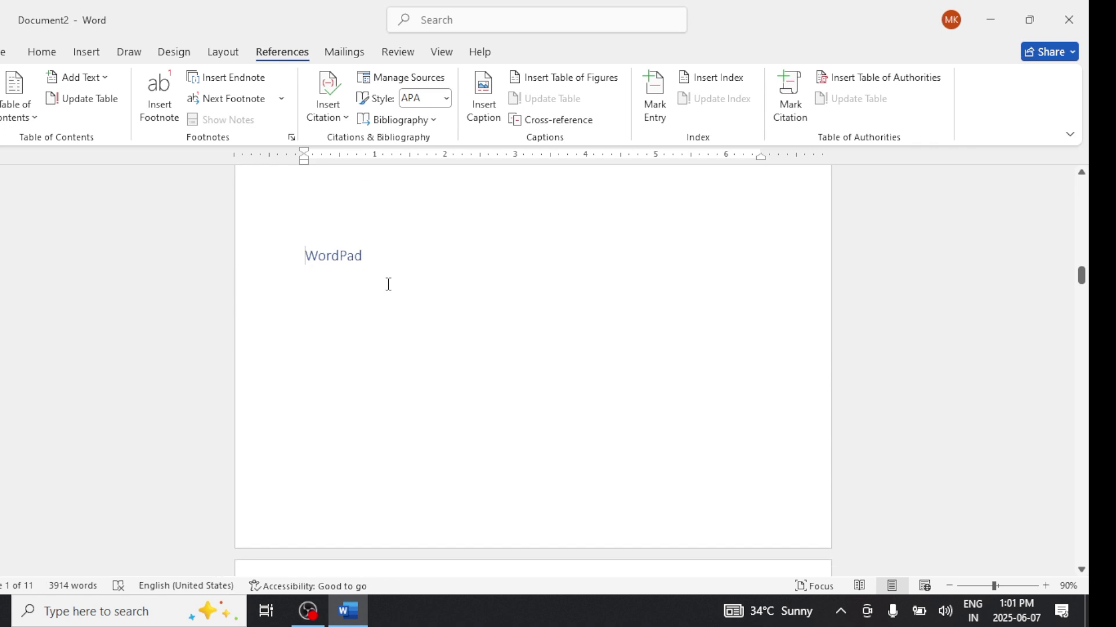
key(shift+F5)
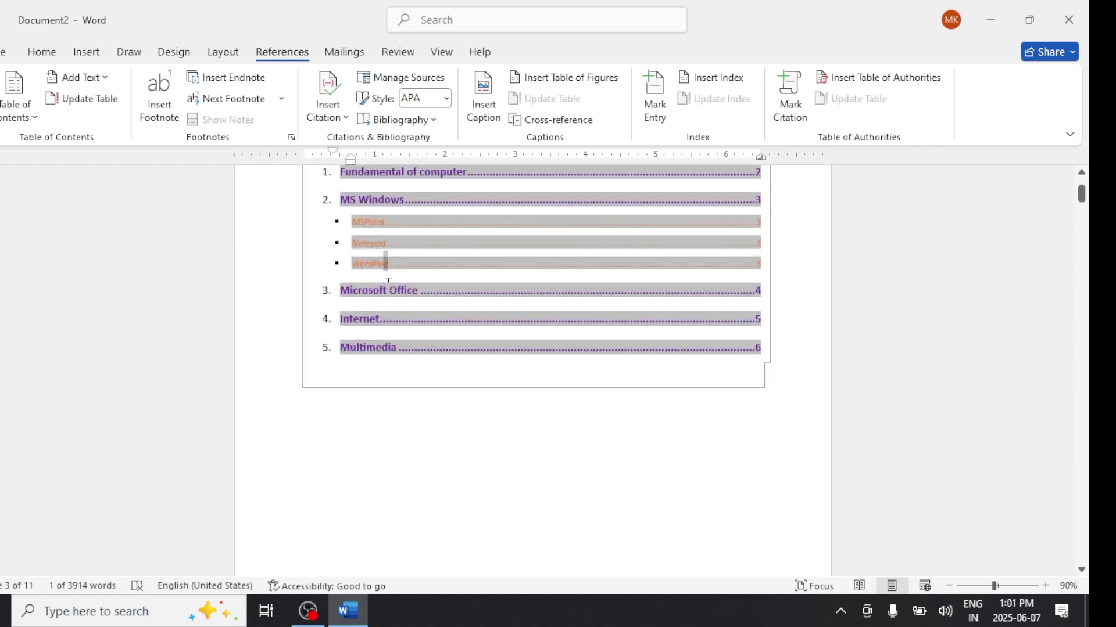
scroll(498, 369, up, 3)
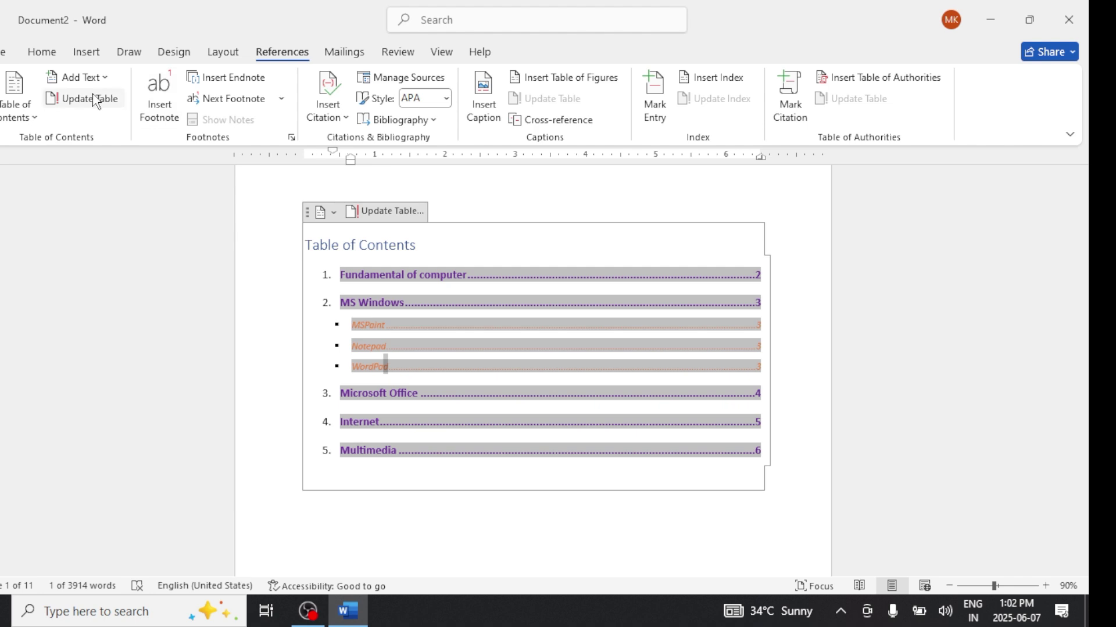
click(376, 219)
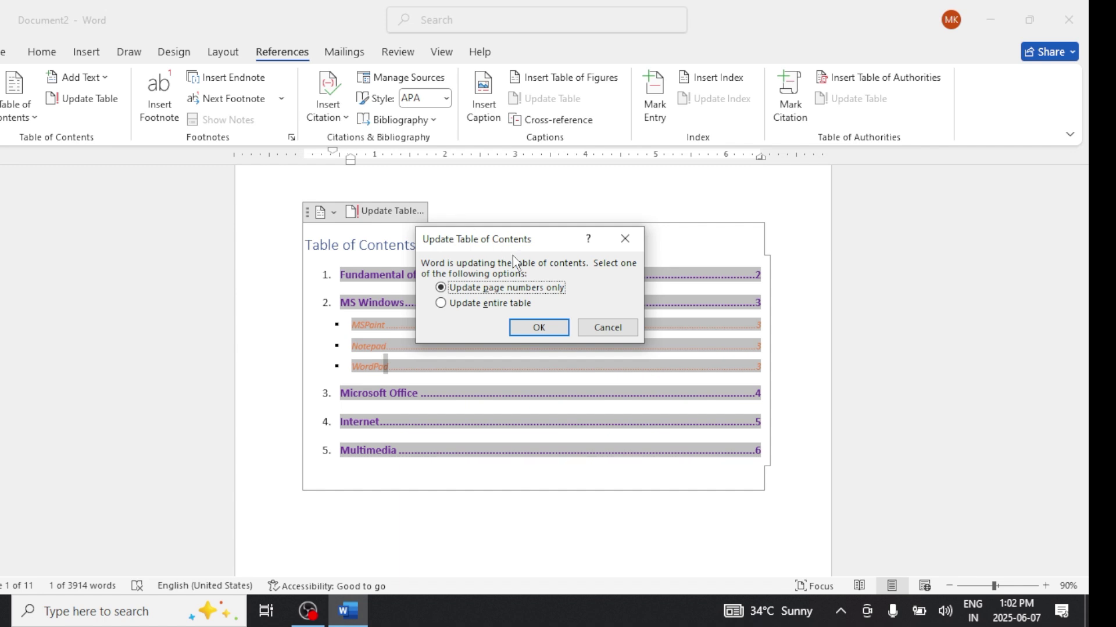
drag(545, 239, 422, 232)
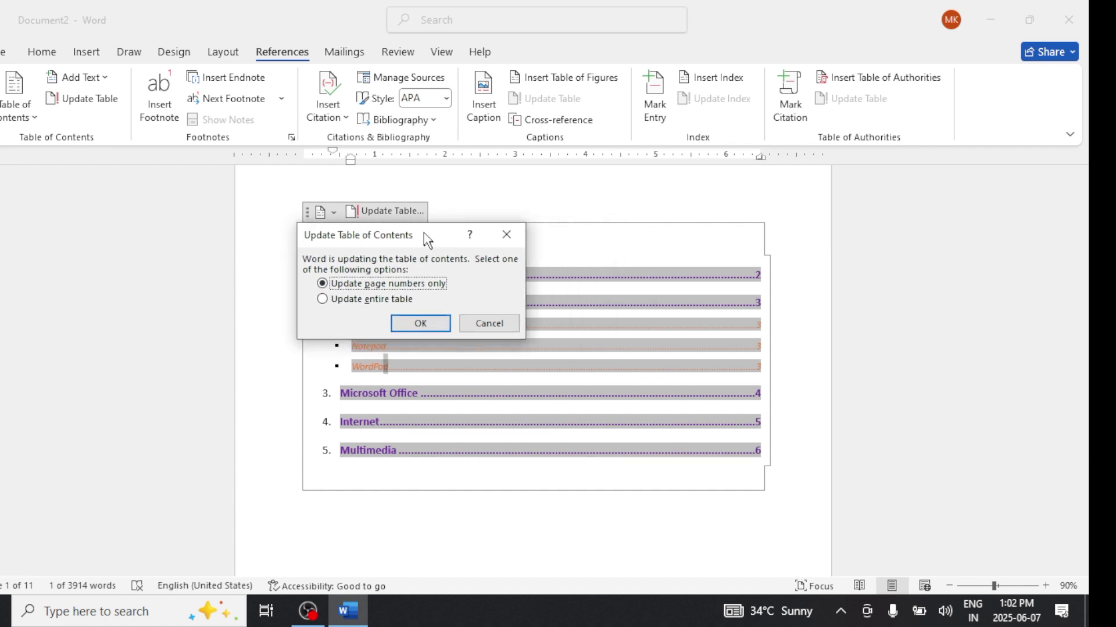
click(486, 322)
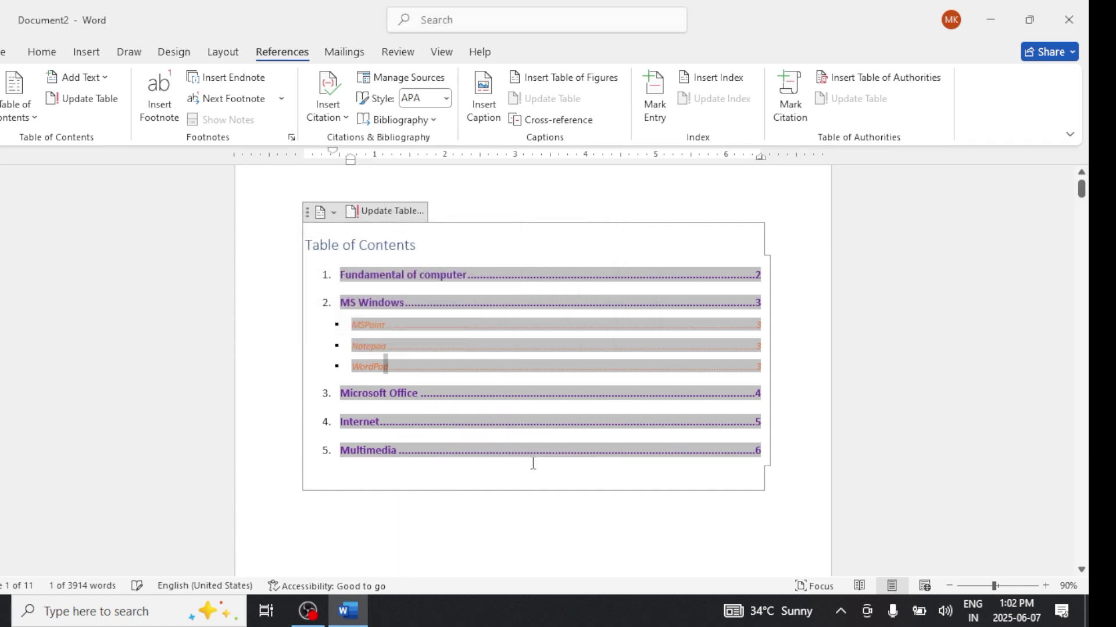
click(527, 457)
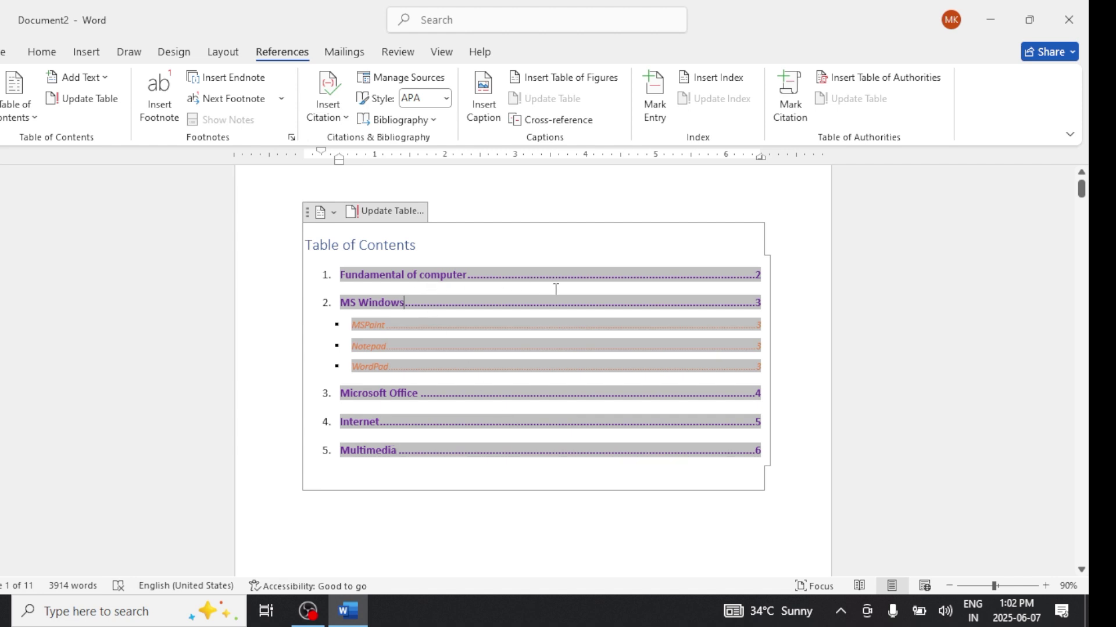
Step: Update only the page numbers in the table of contents, and check the Fundamental of computer link before returning to the table
click(348, 478)
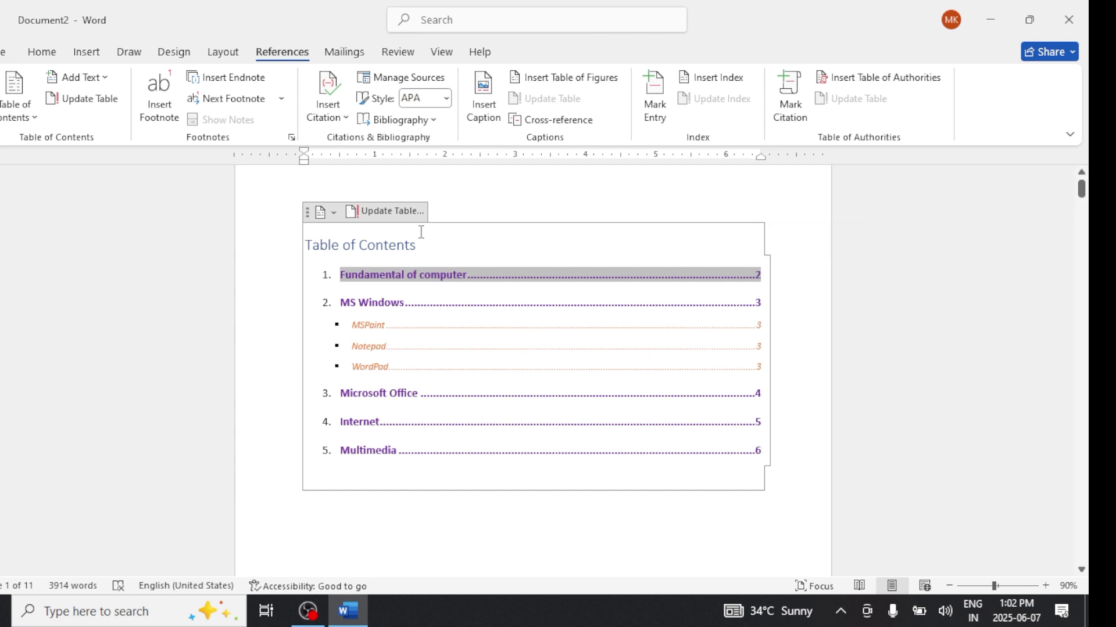
click(393, 212)
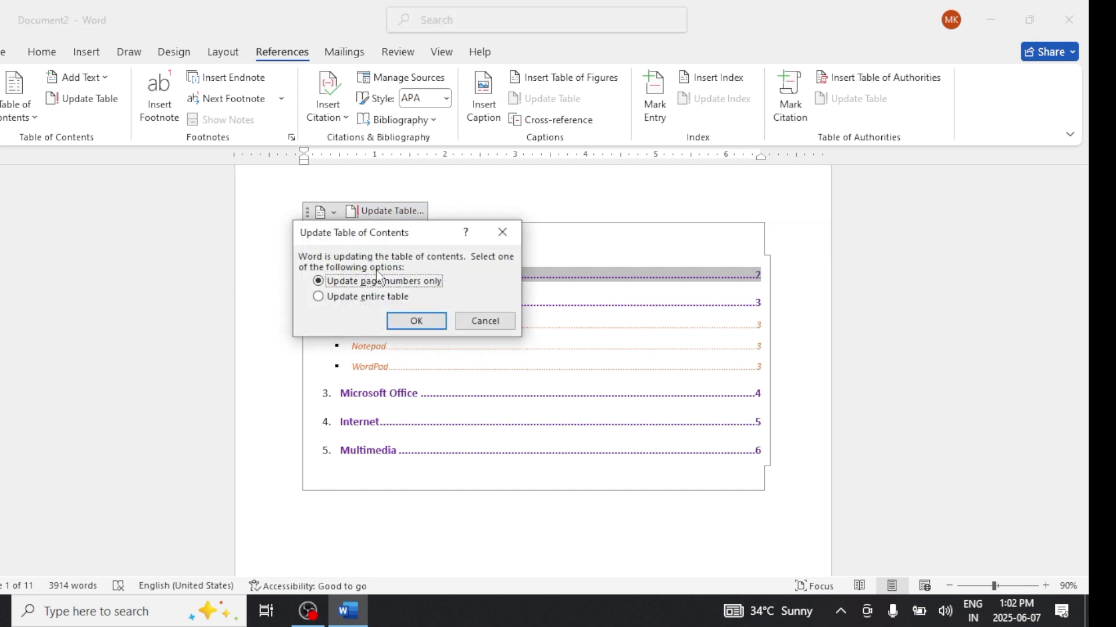
click(417, 321)
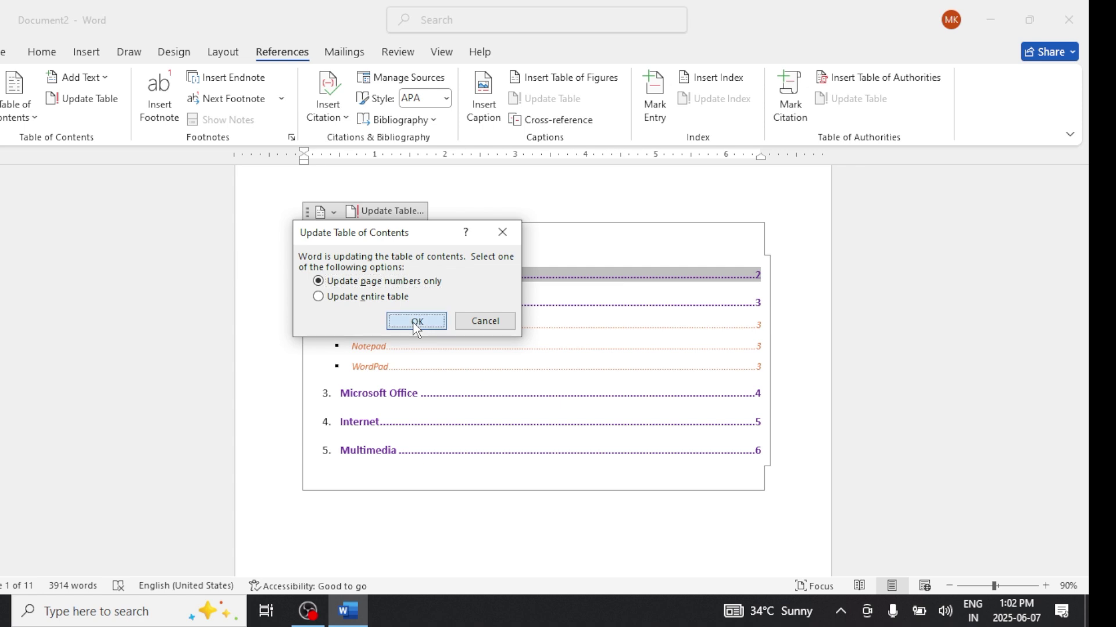
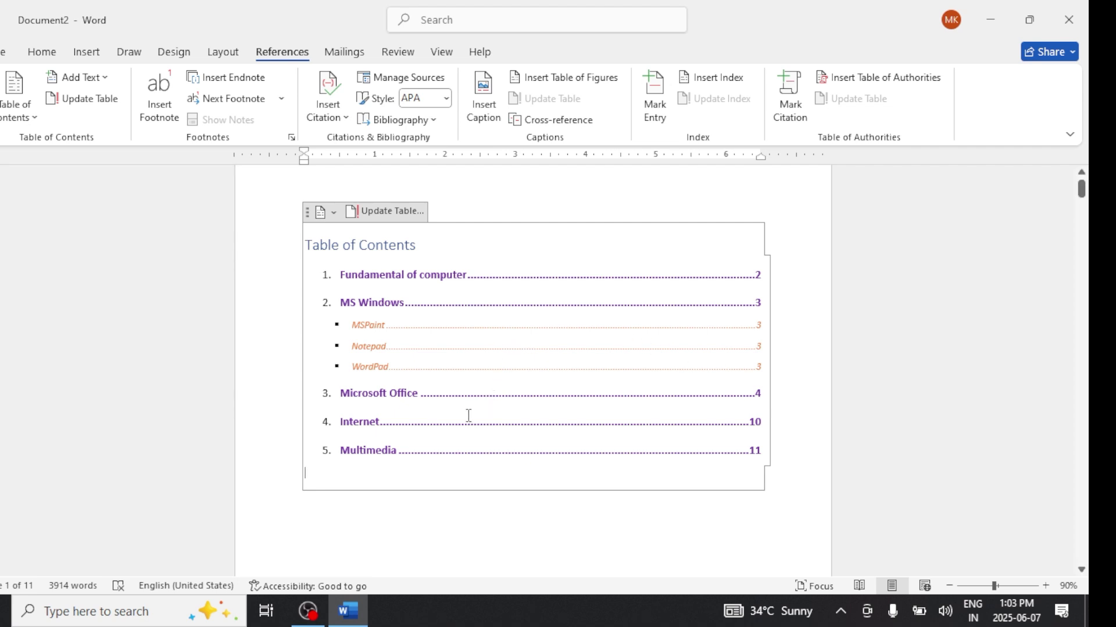
ctrl+click(399, 275)
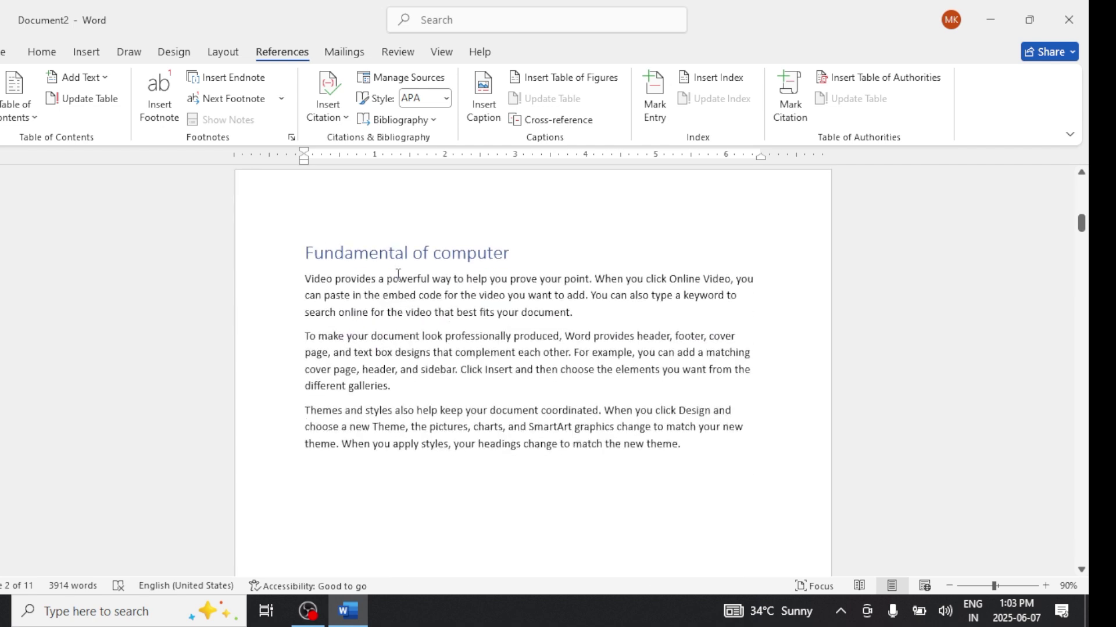
key(alt+Left)
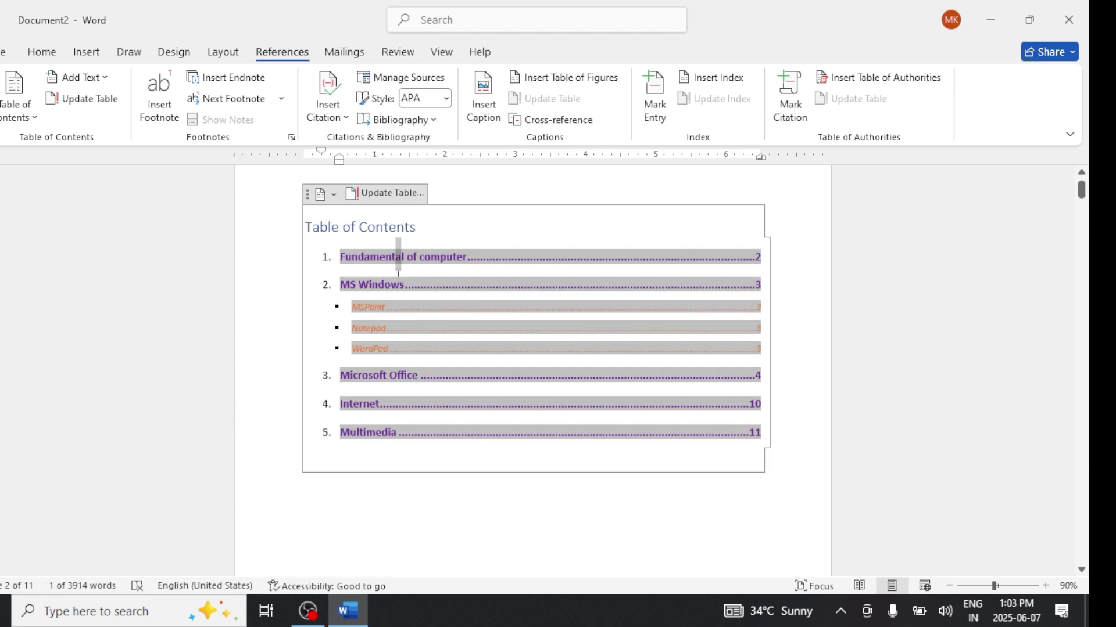
Step: Follow the Multimedia entry in the table of contents and add the line "MS Dos" after that section's last paragraph
ctrl+click(380, 434)
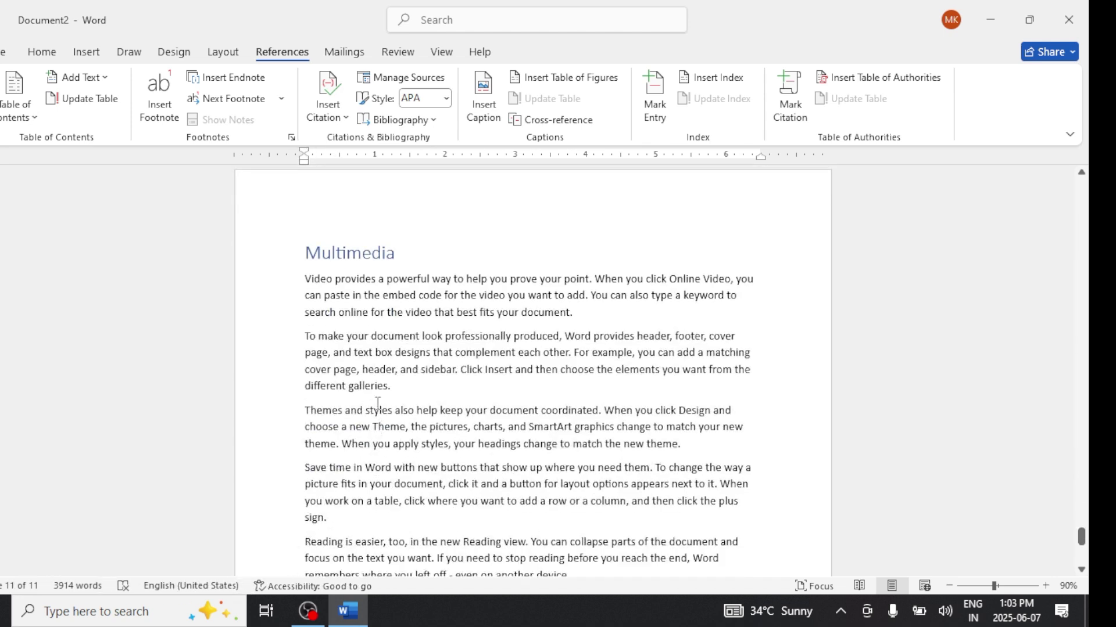
scroll(465, 436, down, 3)
click(612, 446)
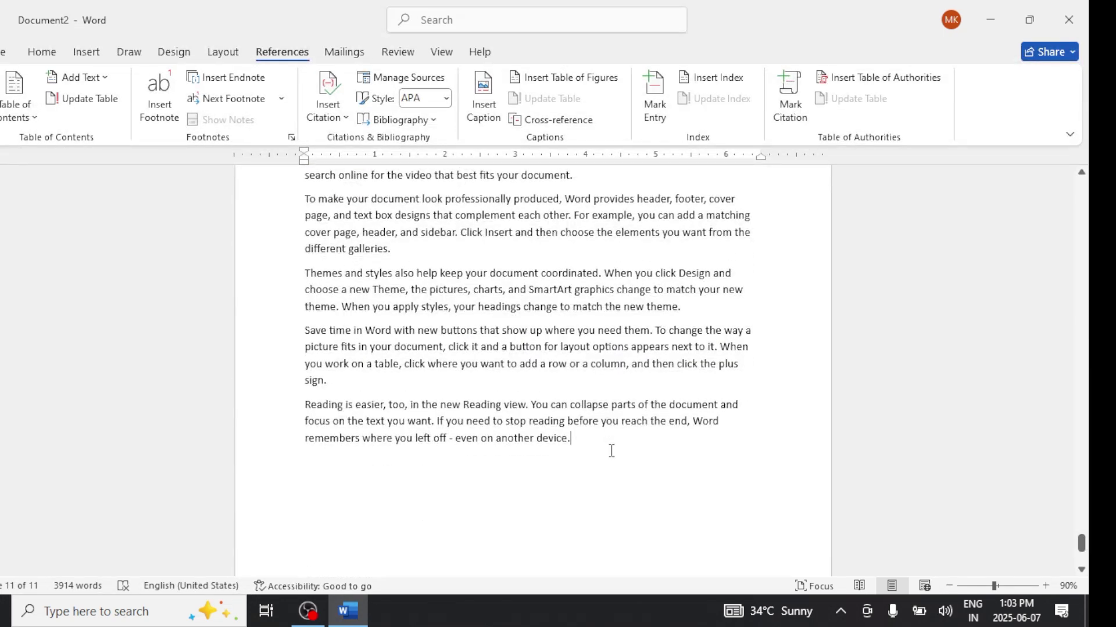
key(Return)
text(MS Dos)
Step: Apply the Heading 1 style to the "MS Dos" line at the end of the document
drag(351, 465, 290, 467)
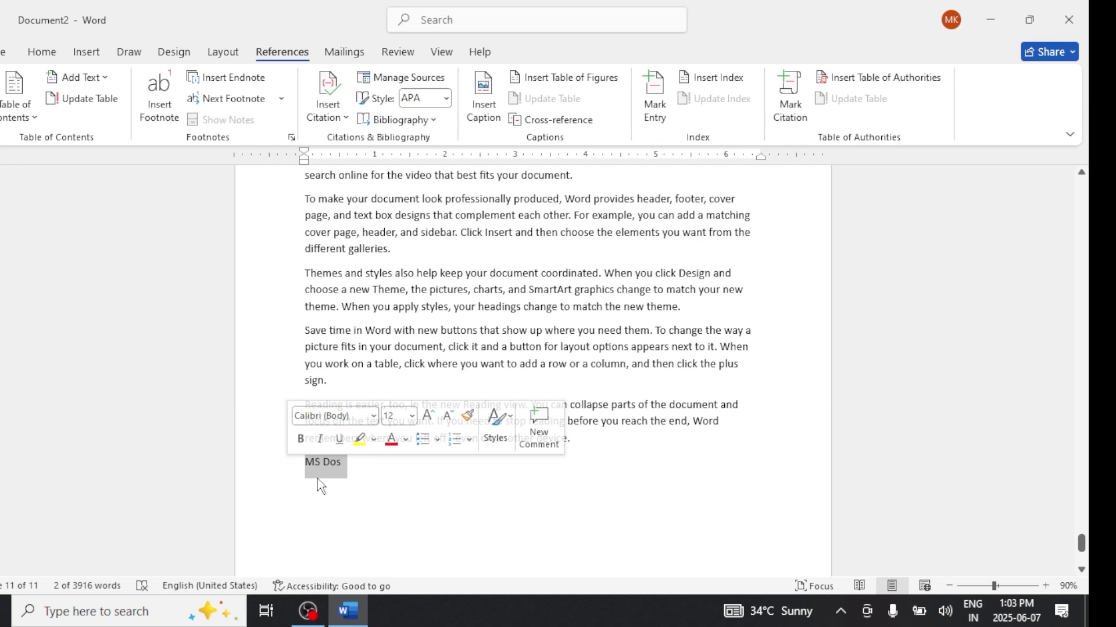
click(55, 57)
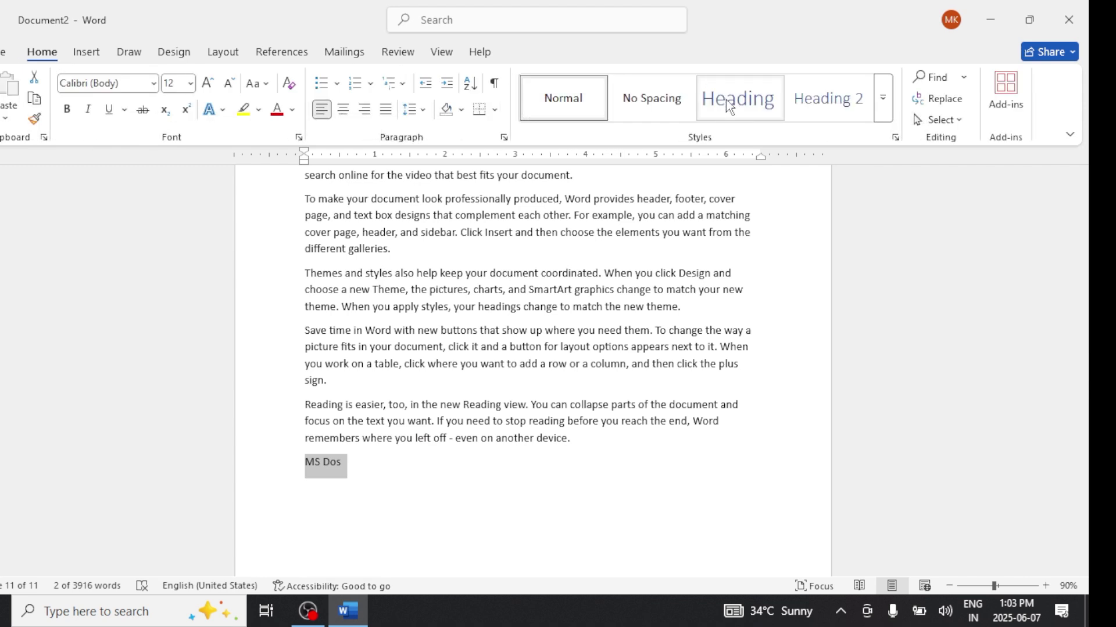
click(730, 108)
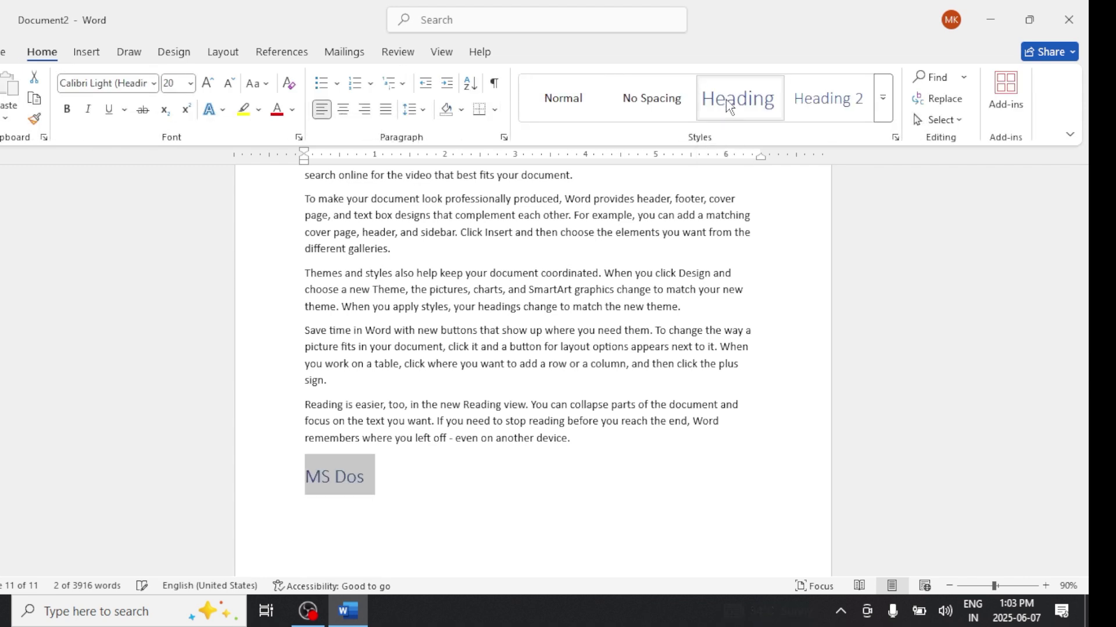
click(418, 489)
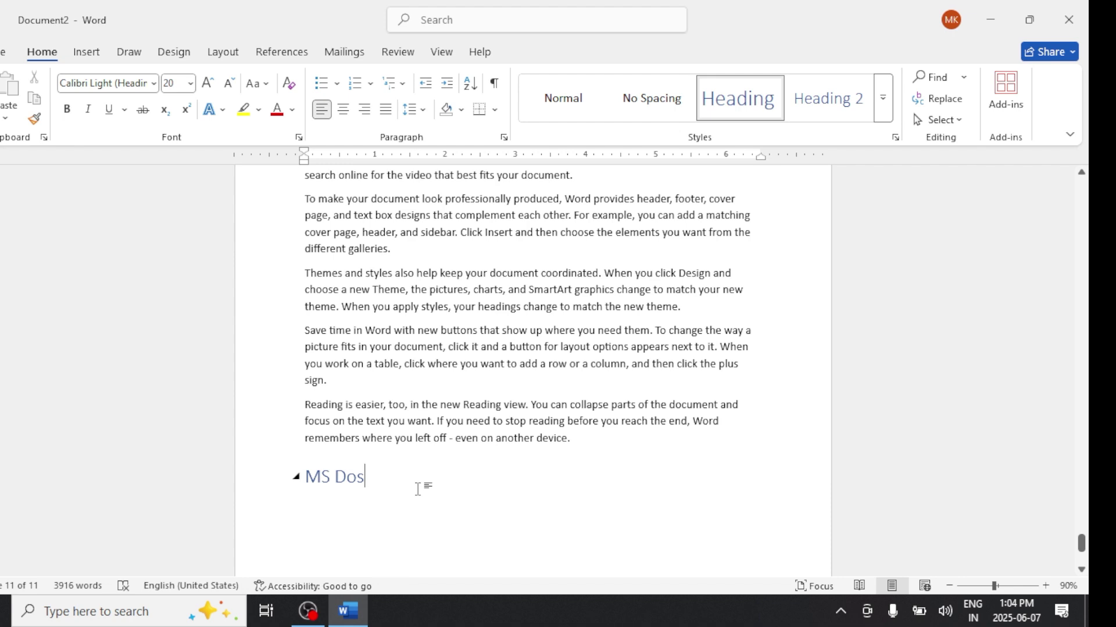
Step: Return to the table of contents and update the entire table to include the MS Dos heading
key(shift+F5)
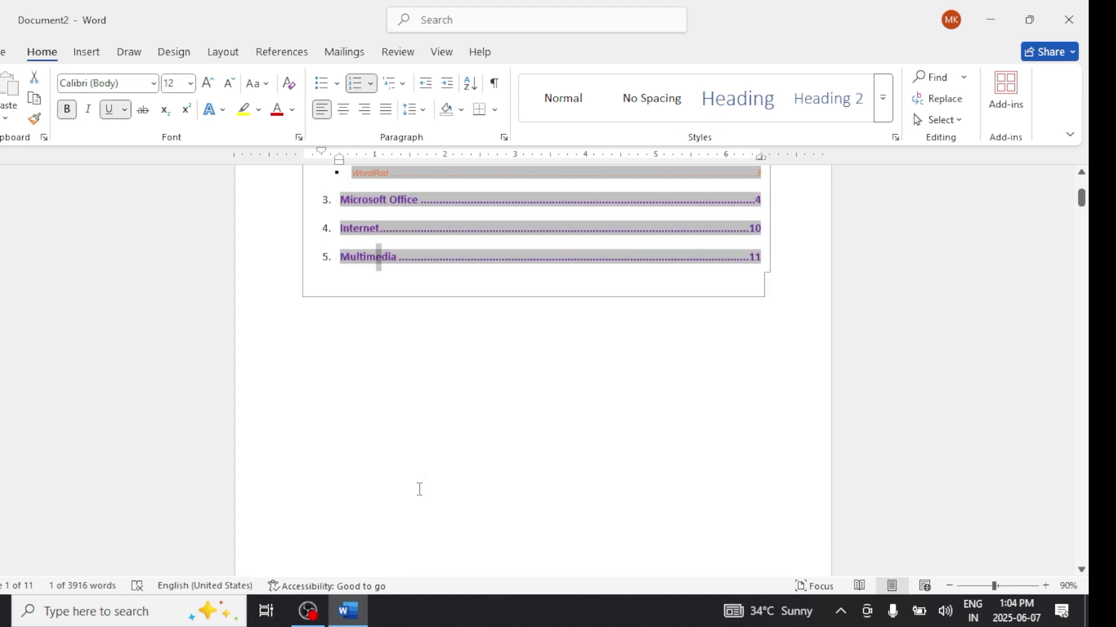
scroll(420, 489, up, 1)
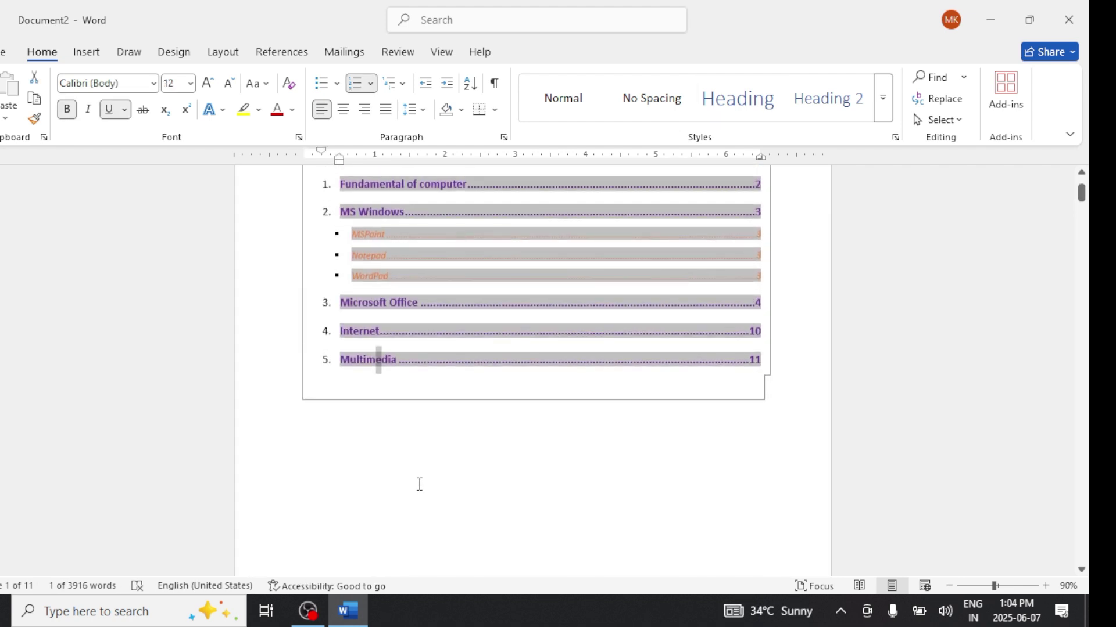
click(427, 379)
scroll(427, 379, up, 1)
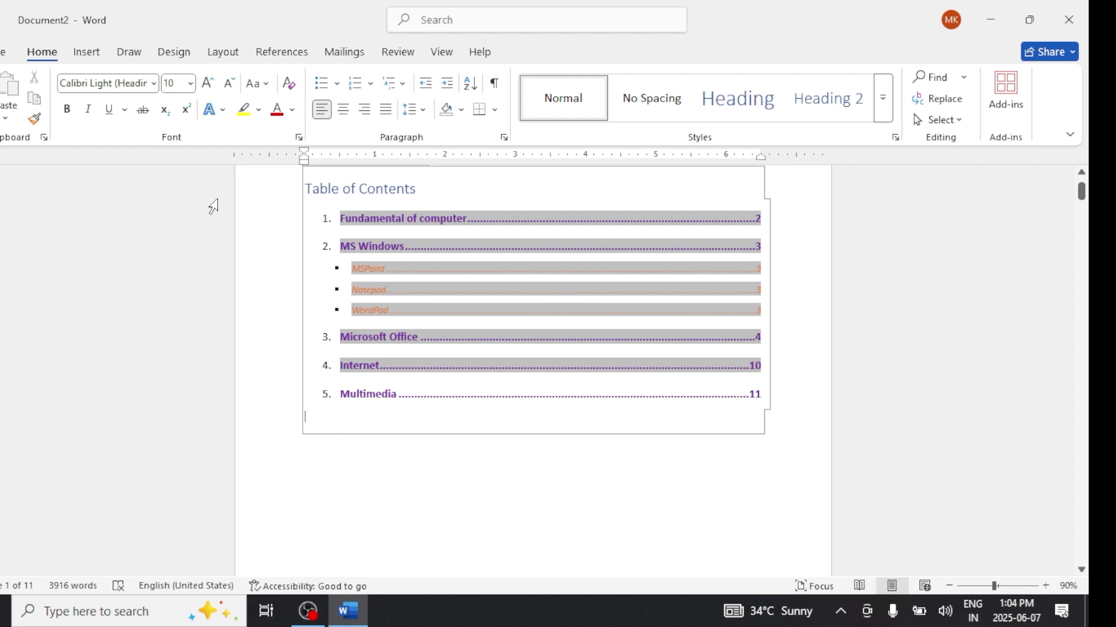
click(368, 392)
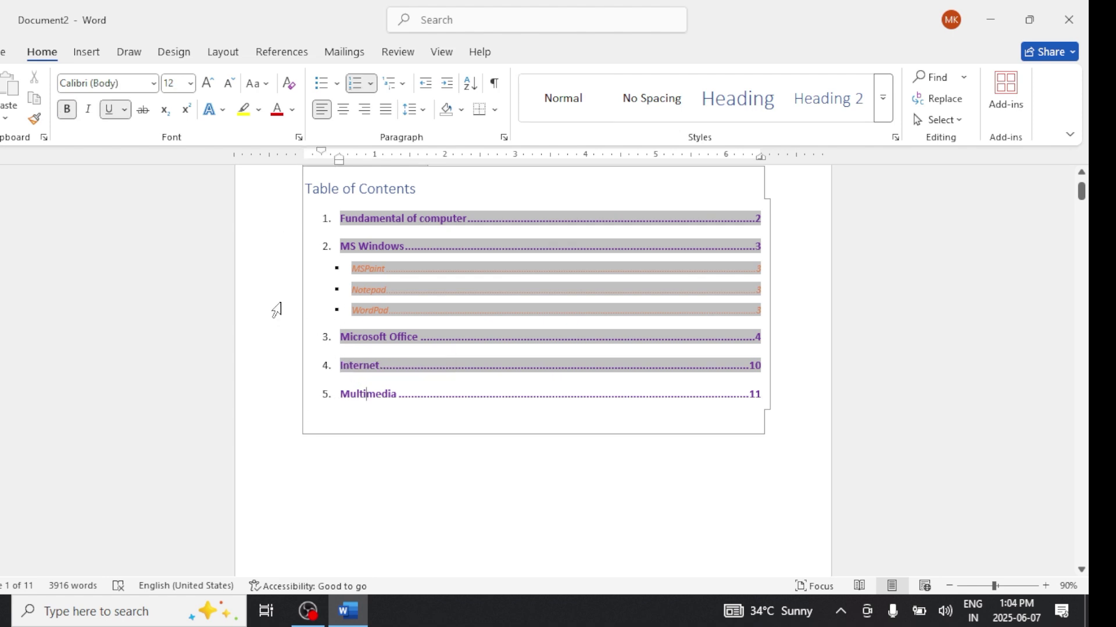
click(283, 53)
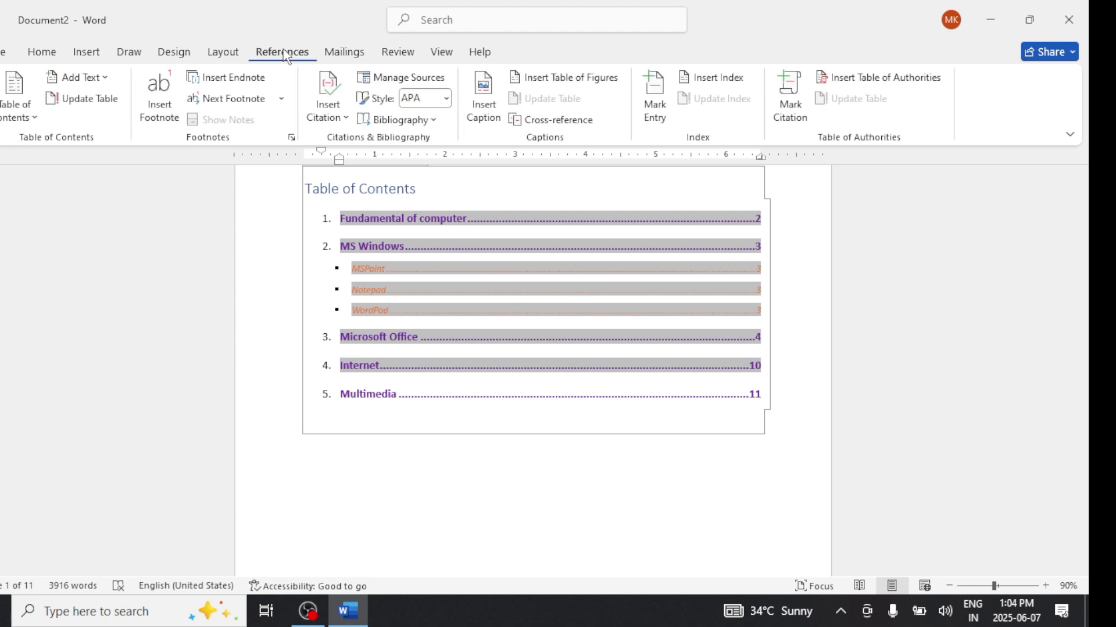
scroll(452, 331, up, 2)
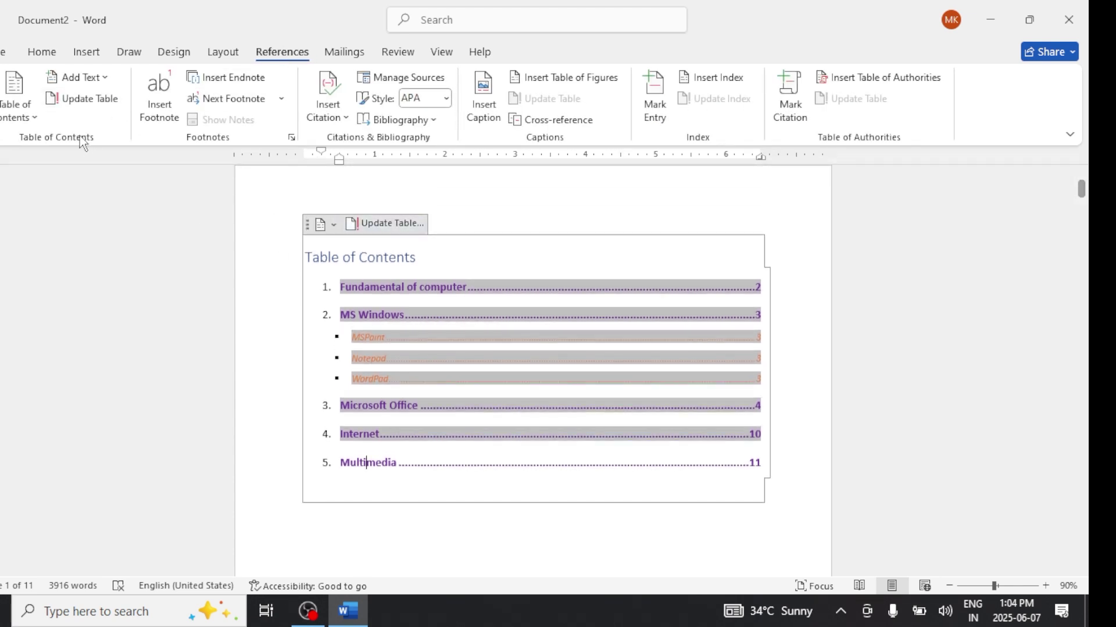
click(80, 99)
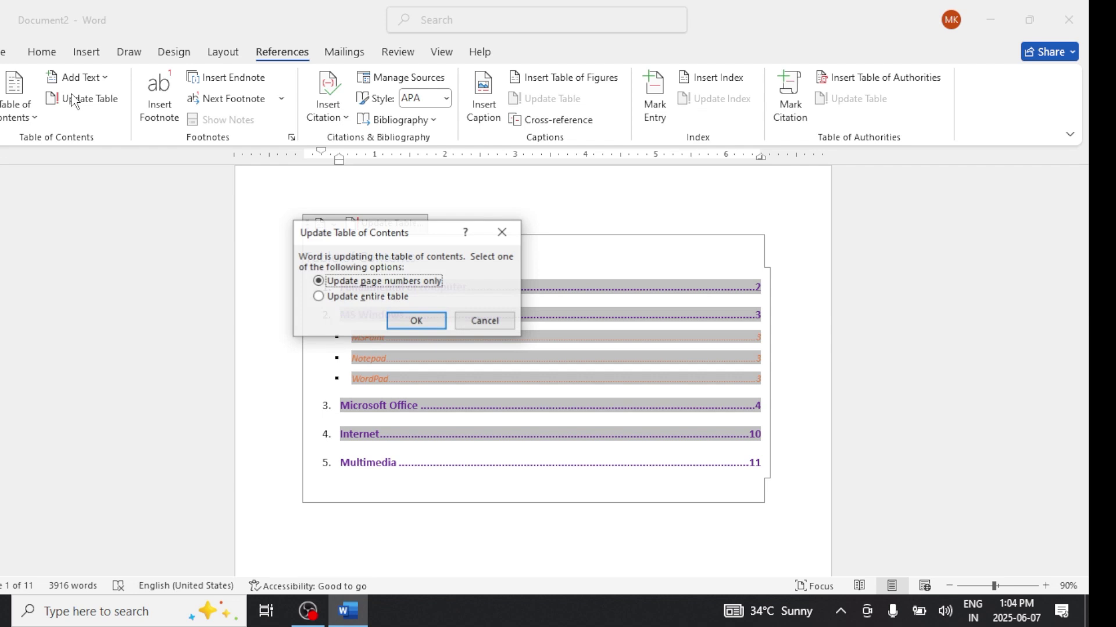
click(344, 299)
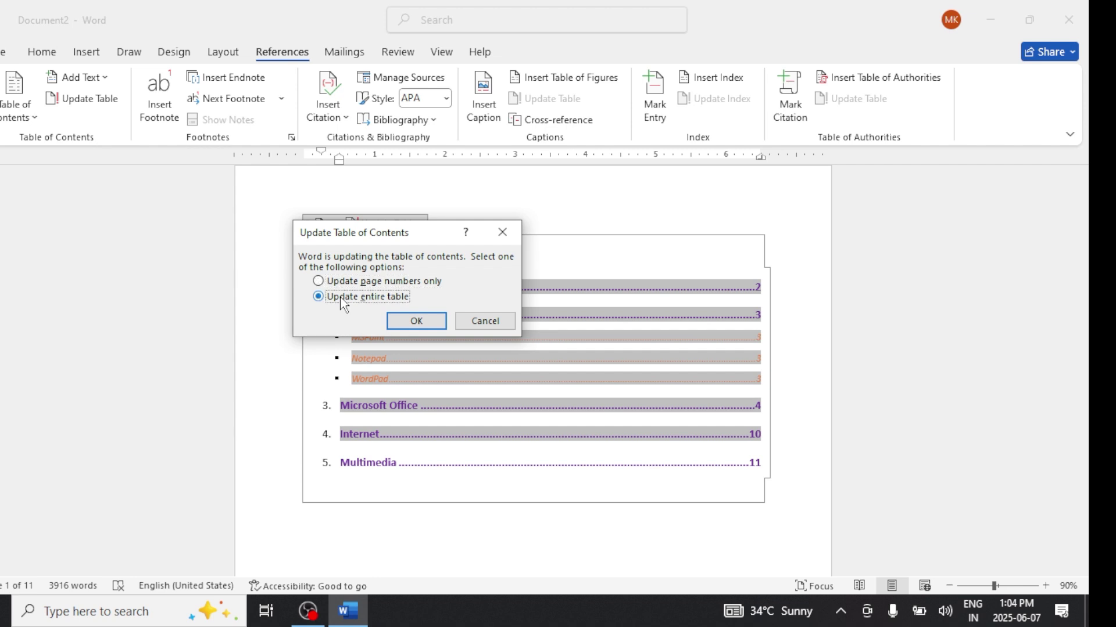
click(420, 322)
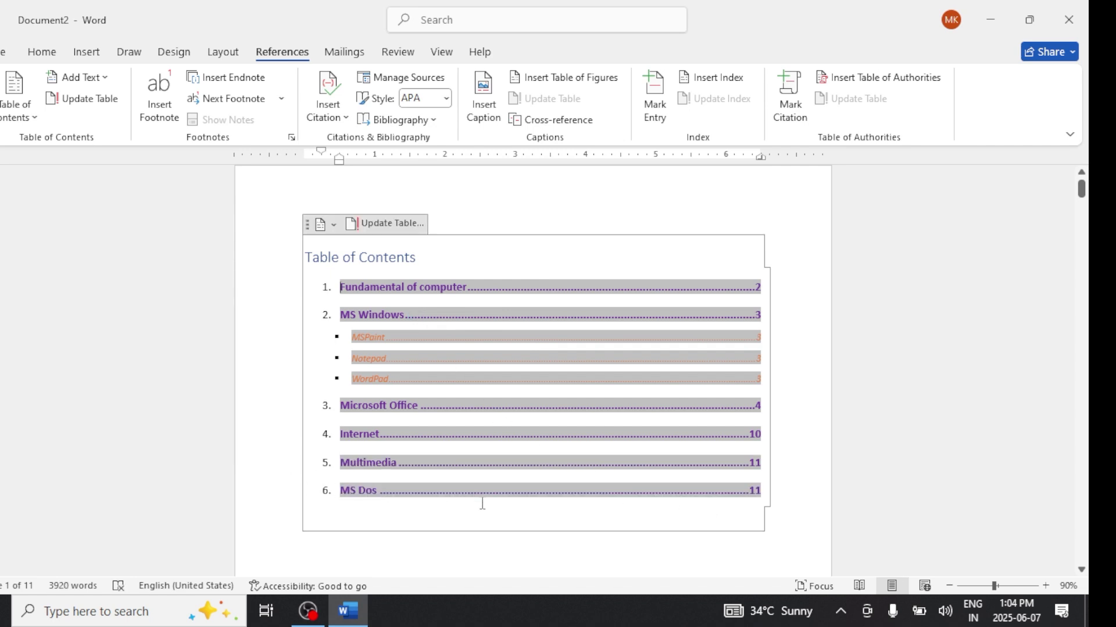
click(797, 525)
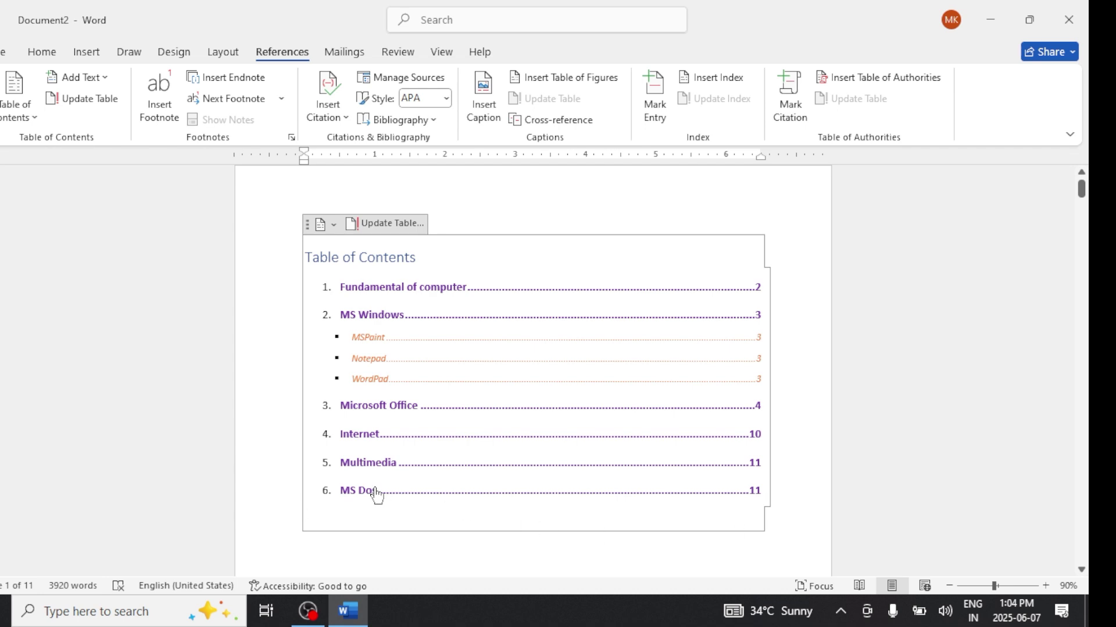
Step: Follow the MS Dos and MS Windows entries from the table of contents to their headings, returning to the table after each
ctrl+click(355, 492)
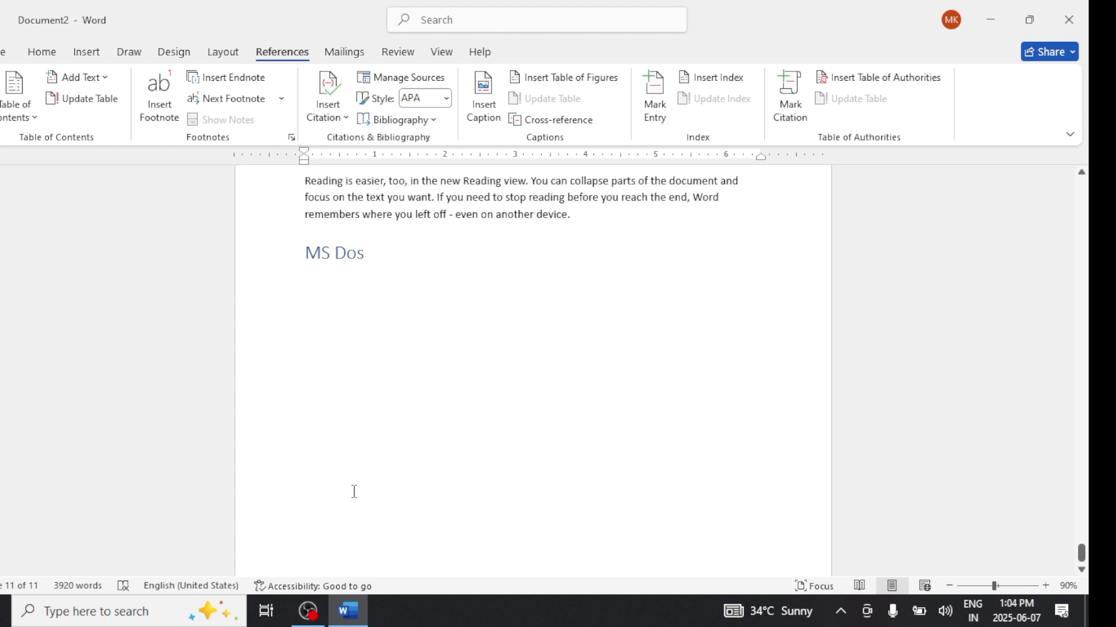
key(alt+Left)
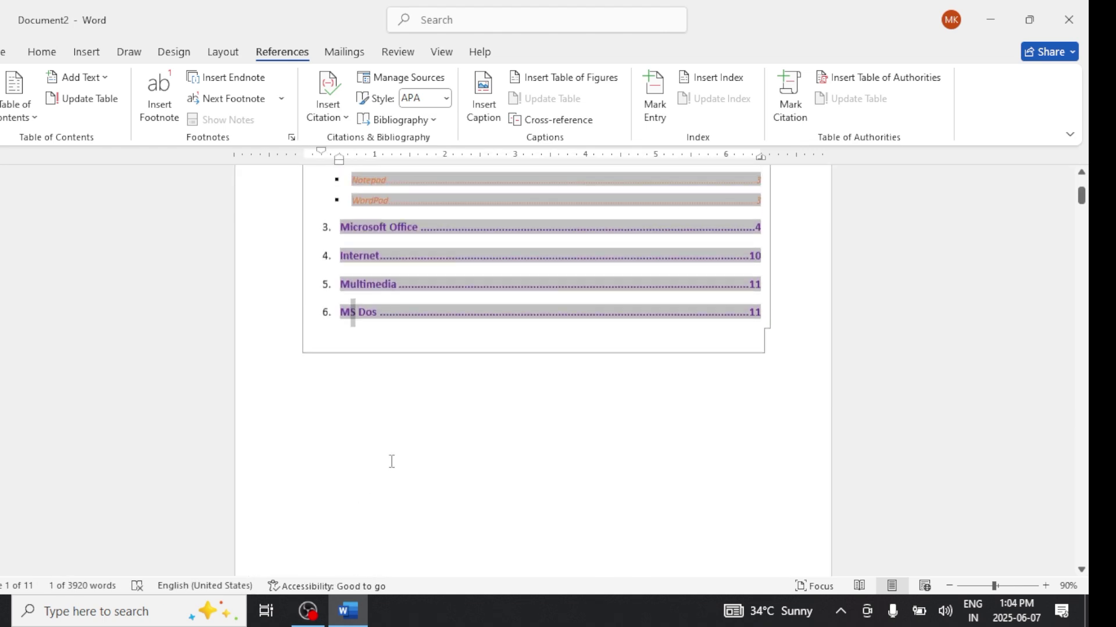
scroll(392, 462, up, 2)
ctrl+click(379, 267)
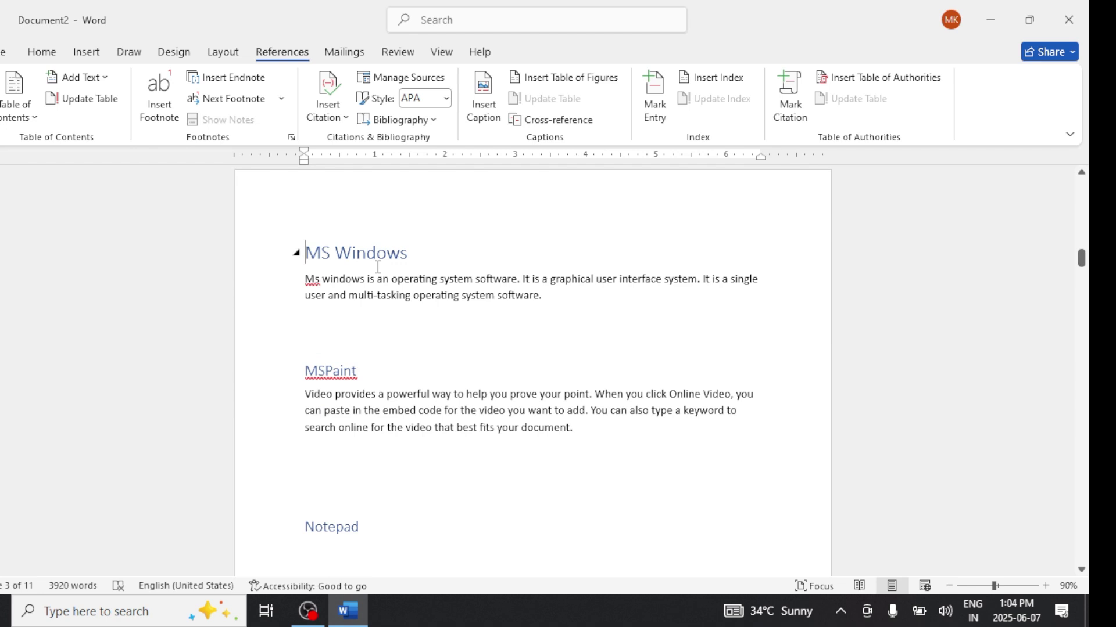
key(alt+Left)
scroll(381, 258, up, 2)
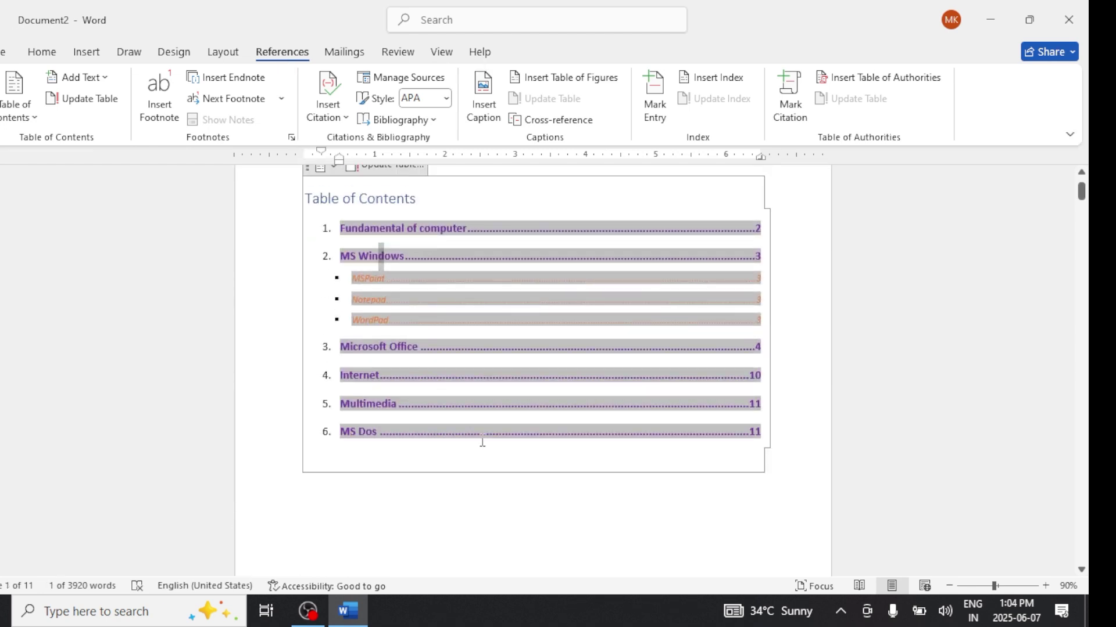
click(506, 504)
scroll(505, 504, up, 1)
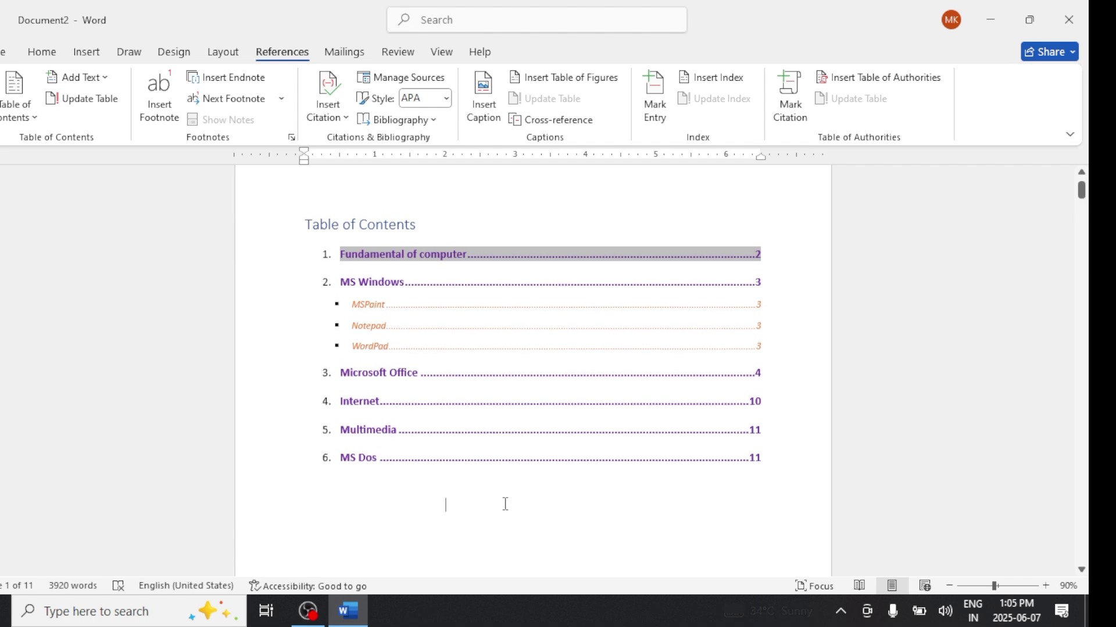
Step: Center the "Table of Contents" title above the entries
scroll(505, 504, up, 1)
click(424, 268)
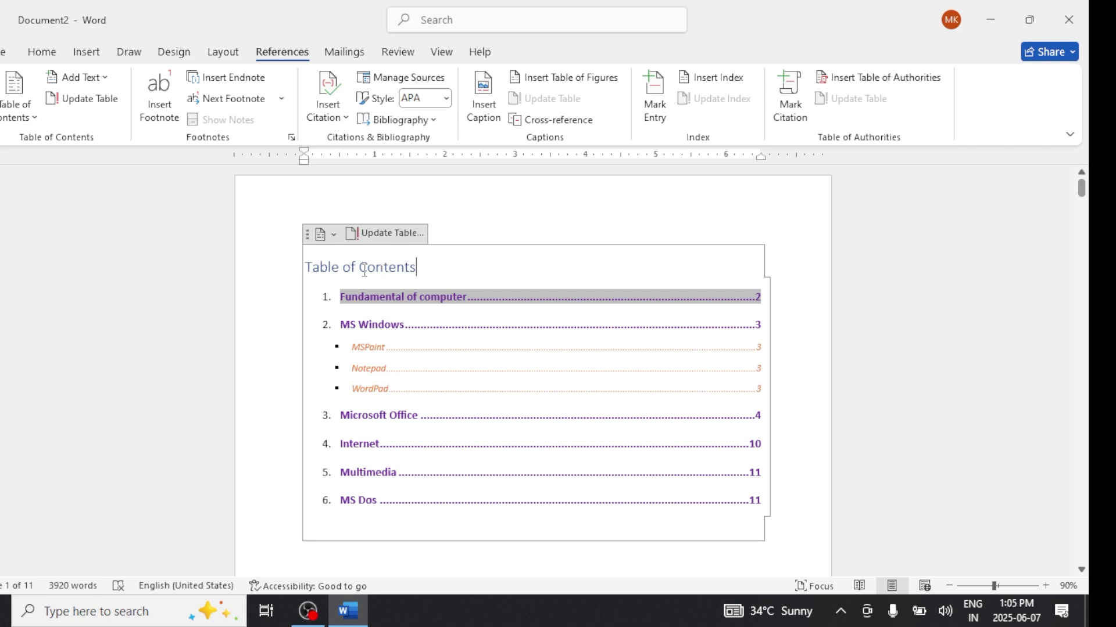
click(306, 265)
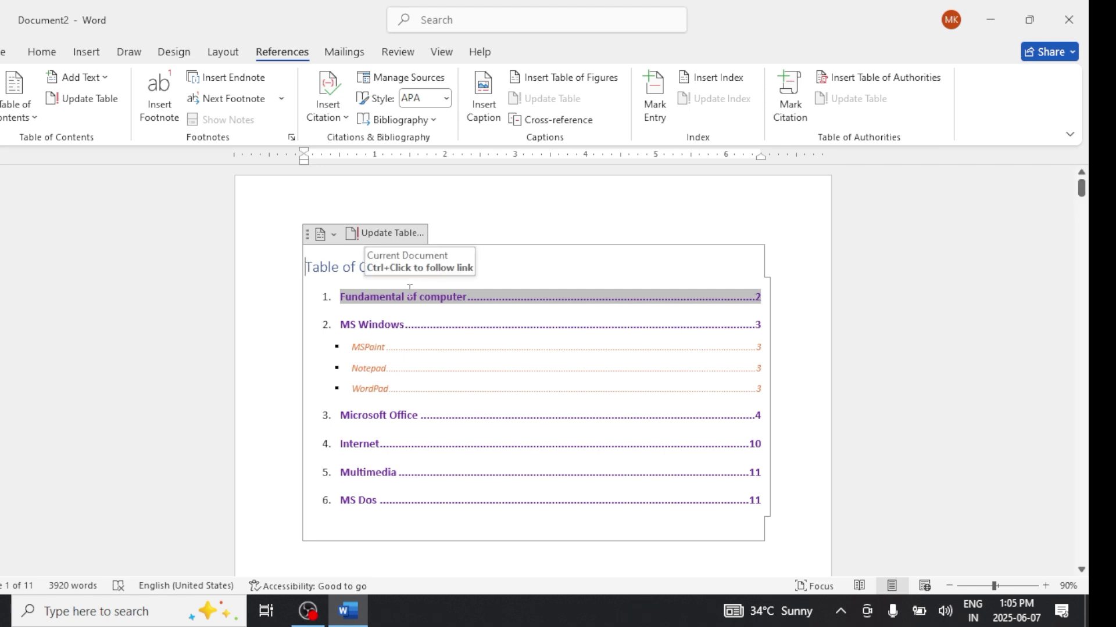
key(ctrl+e)
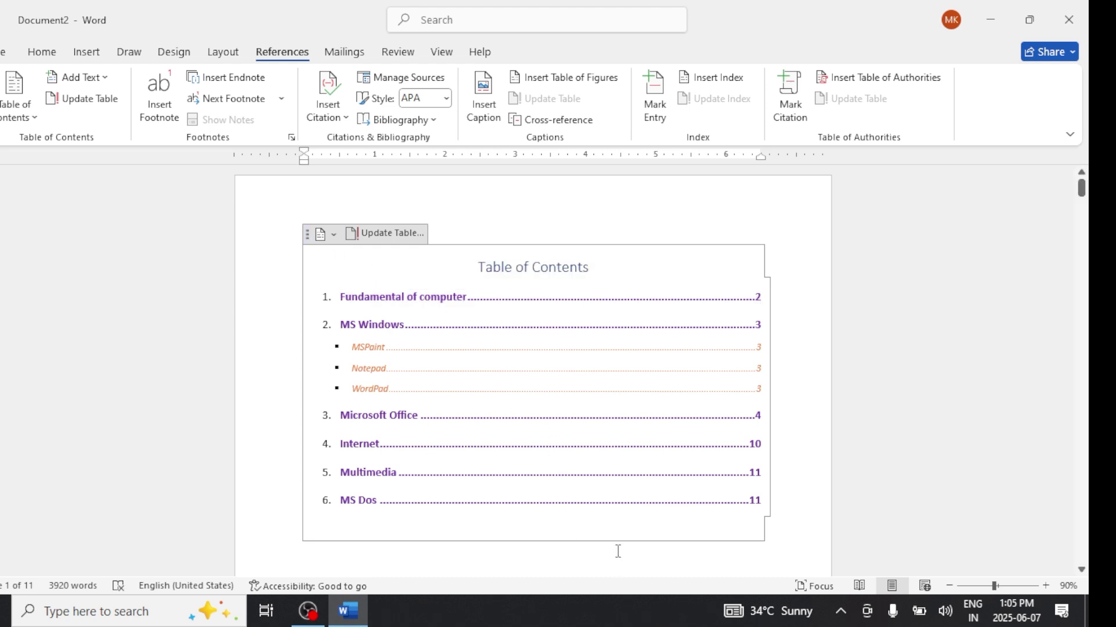
Step: Enlarge the "Table of Contents" title to 26 pt and make it bold
drag(597, 266, 477, 274)
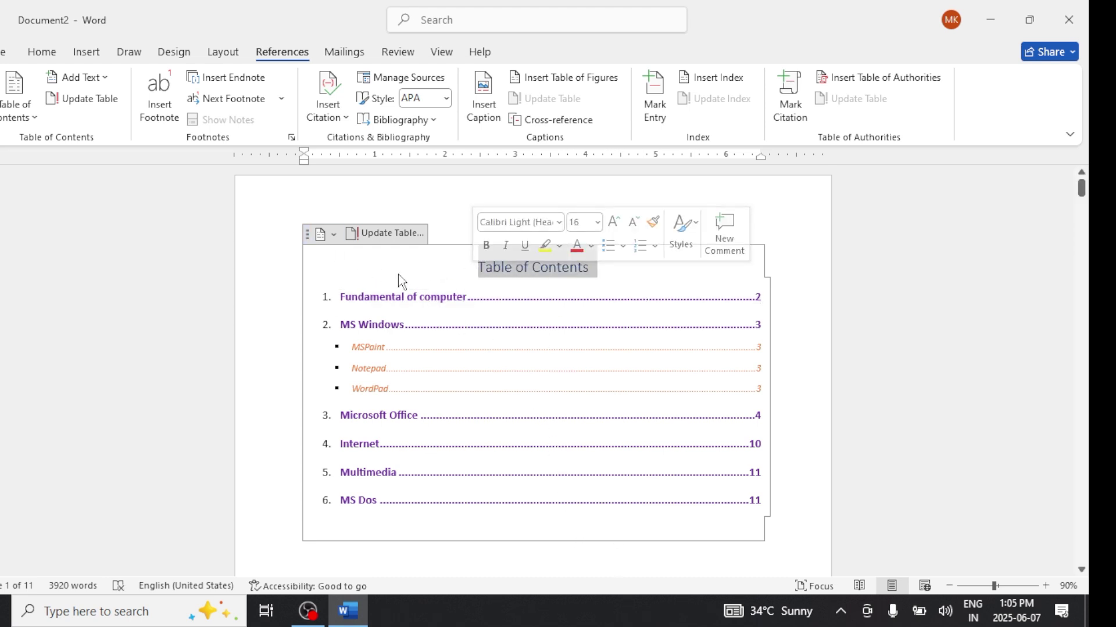
click(39, 53)
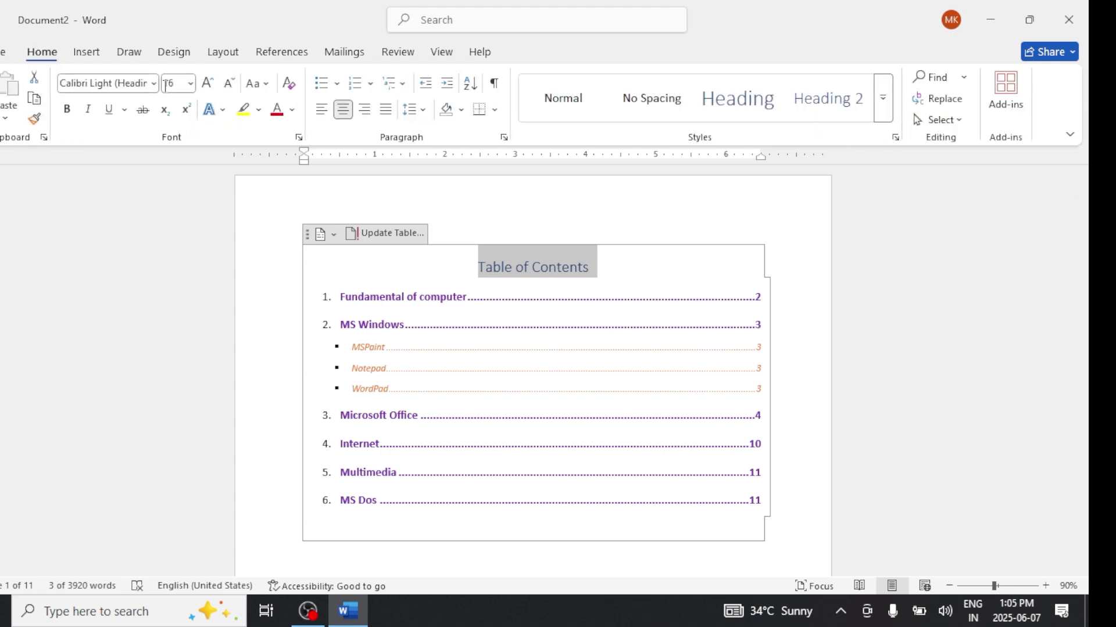
click(208, 83)
click(208, 83)
click(208, 84)
click(208, 83)
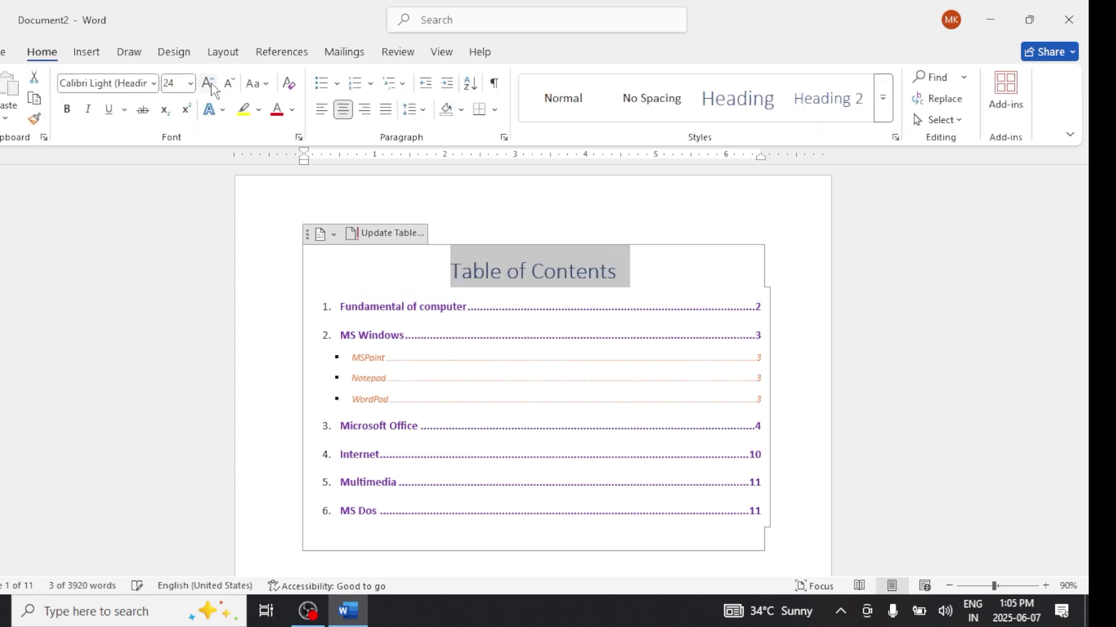
click(208, 83)
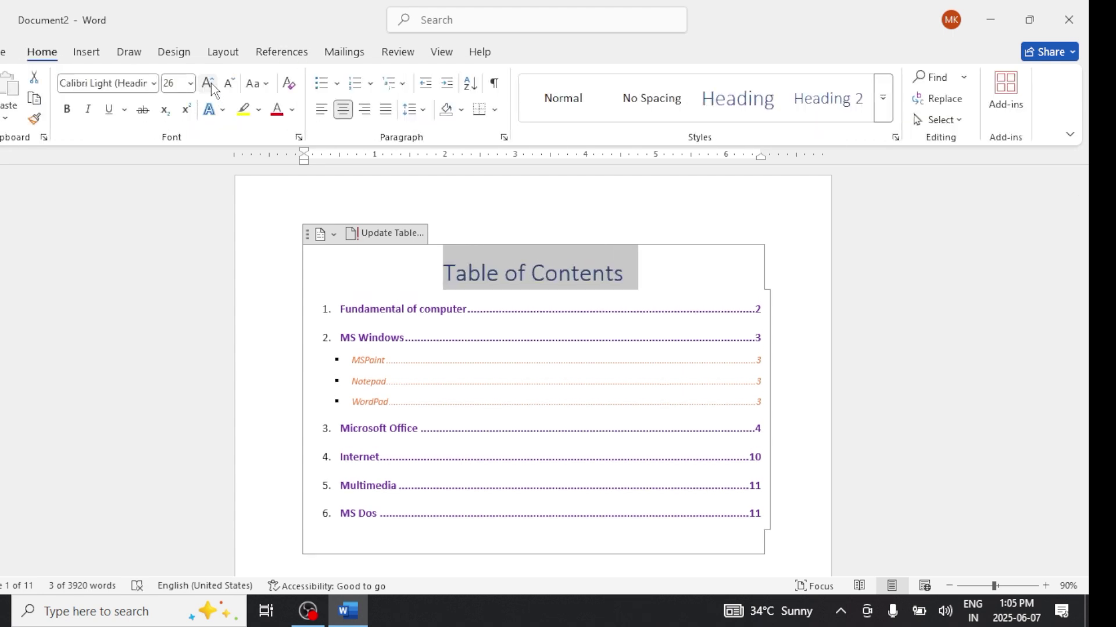
click(67, 109)
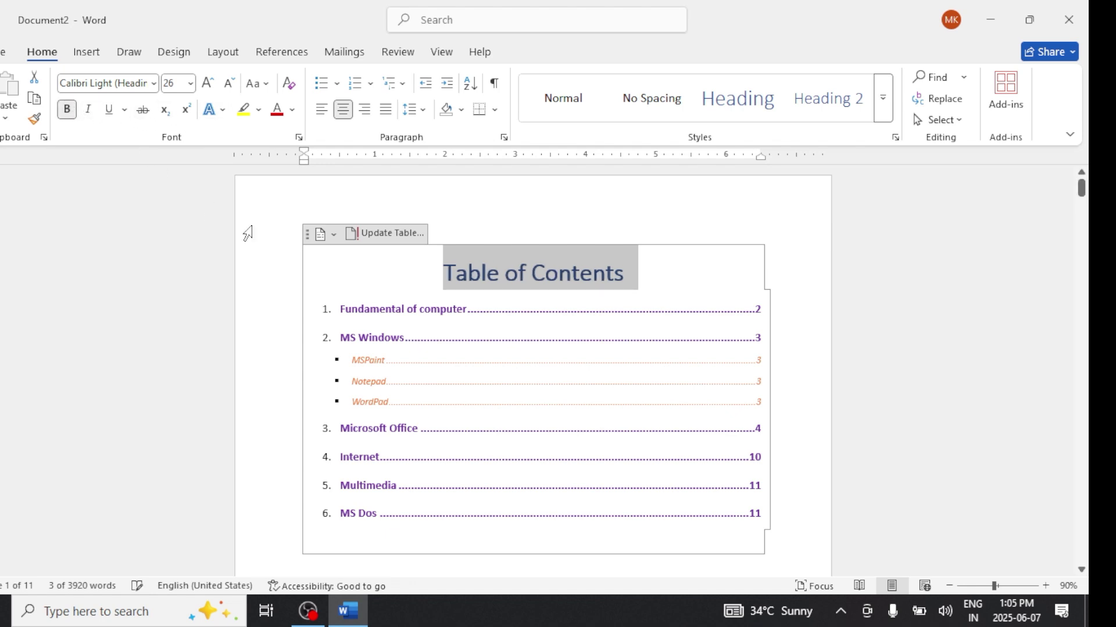
Step: Open the print preview of the document and enlarge the table of contents page to 80%
click(545, 561)
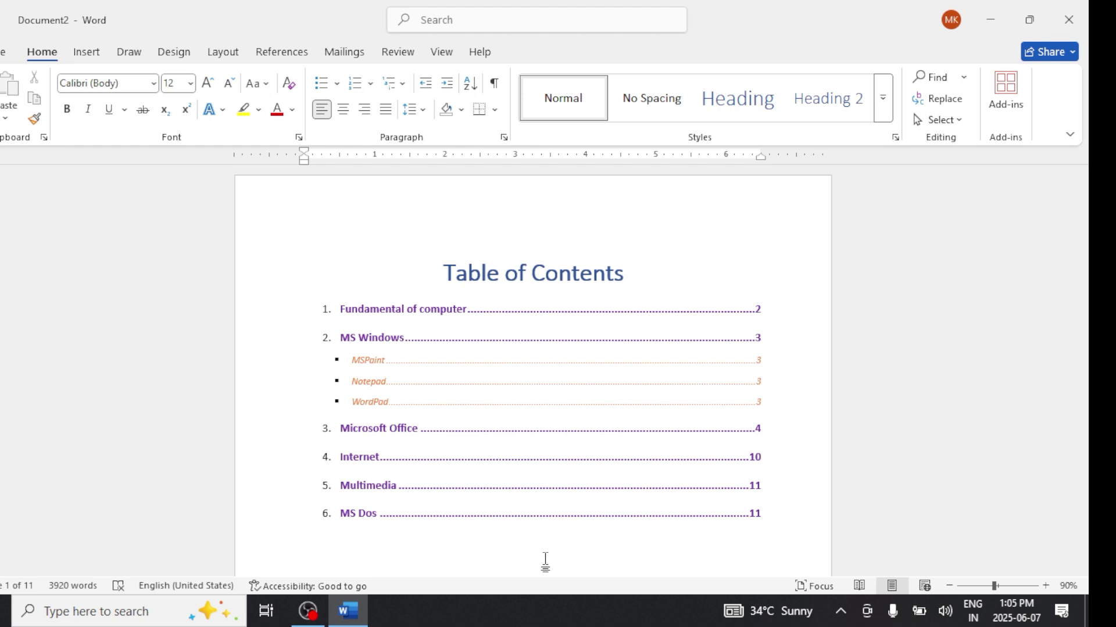
key(ctrl+p)
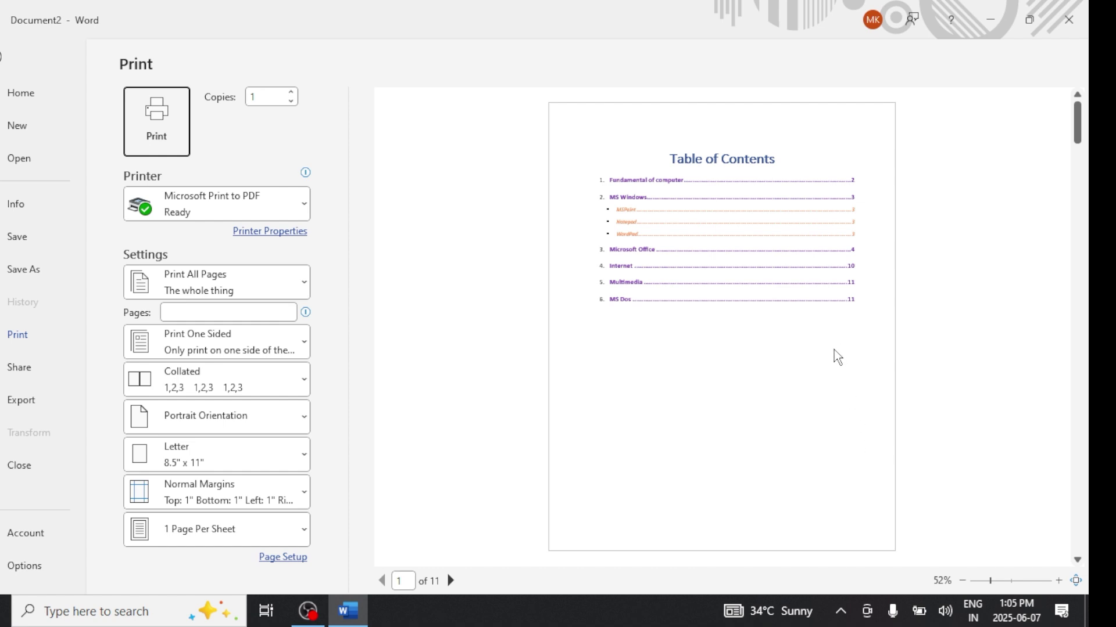
click(1058, 580)
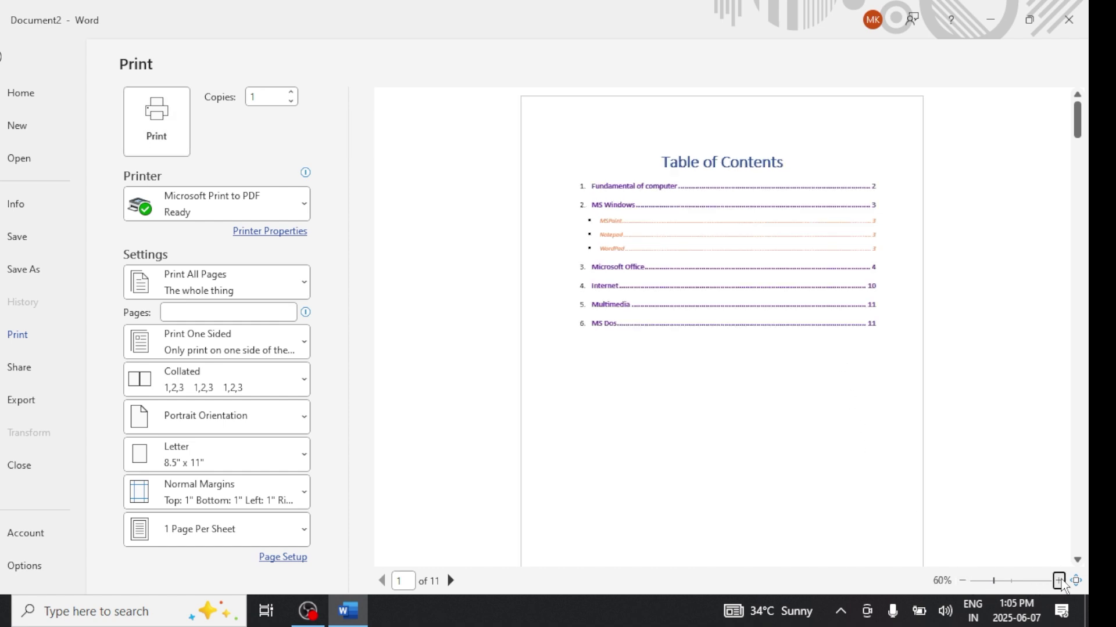
click(1058, 580)
click(1059, 580)
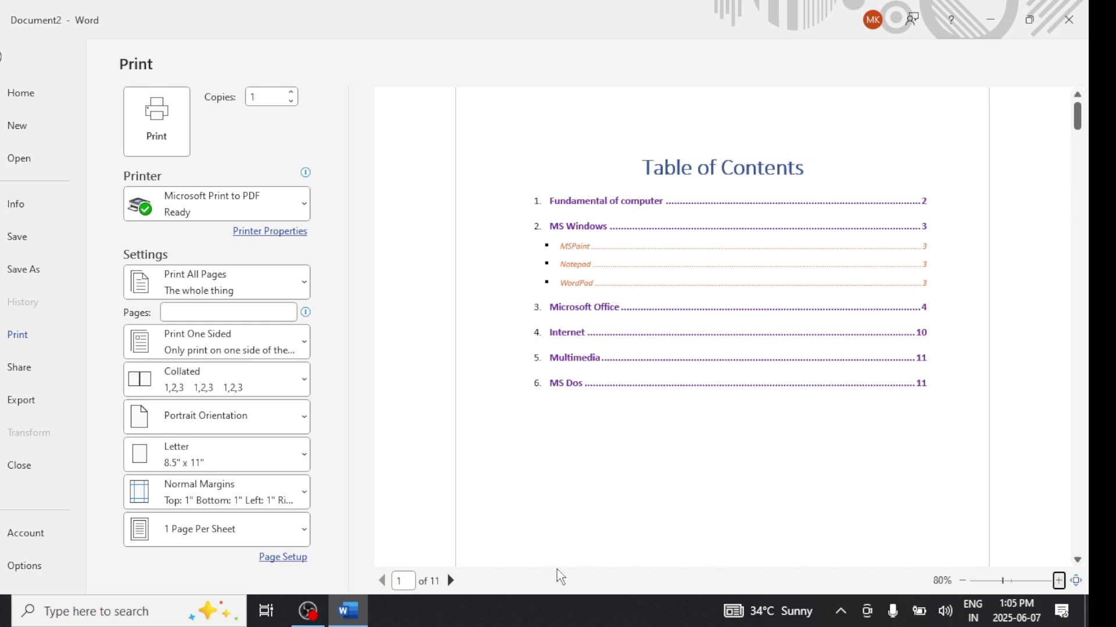
Step: Page forward through the print preview from the table of contents to the last page, examining each page's layout
click(451, 581)
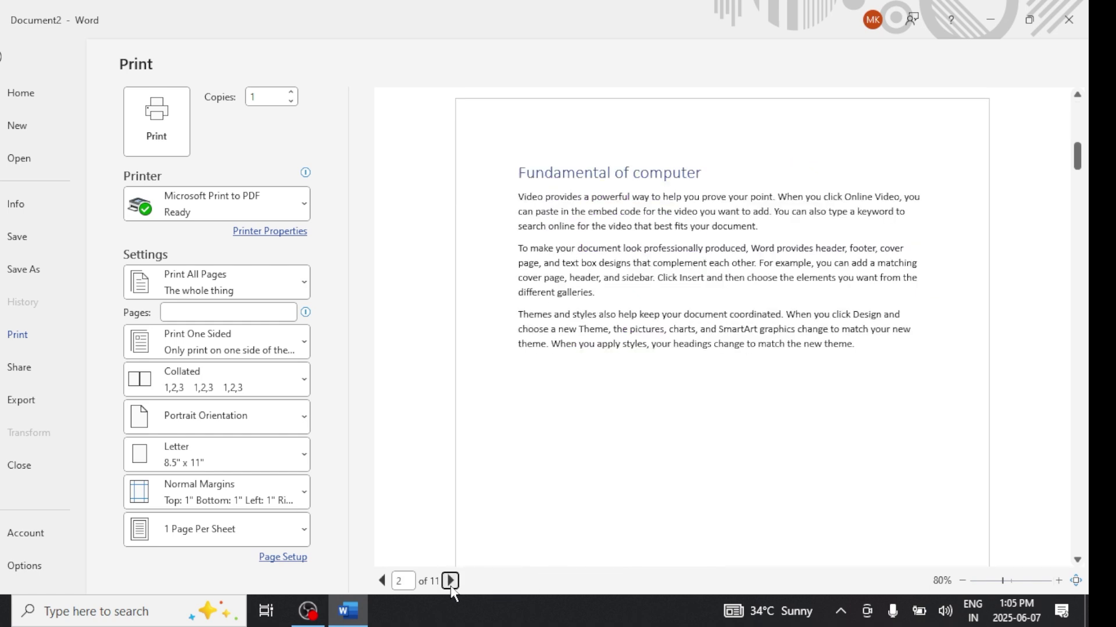
click(451, 581)
click(451, 581)
click(451, 581)
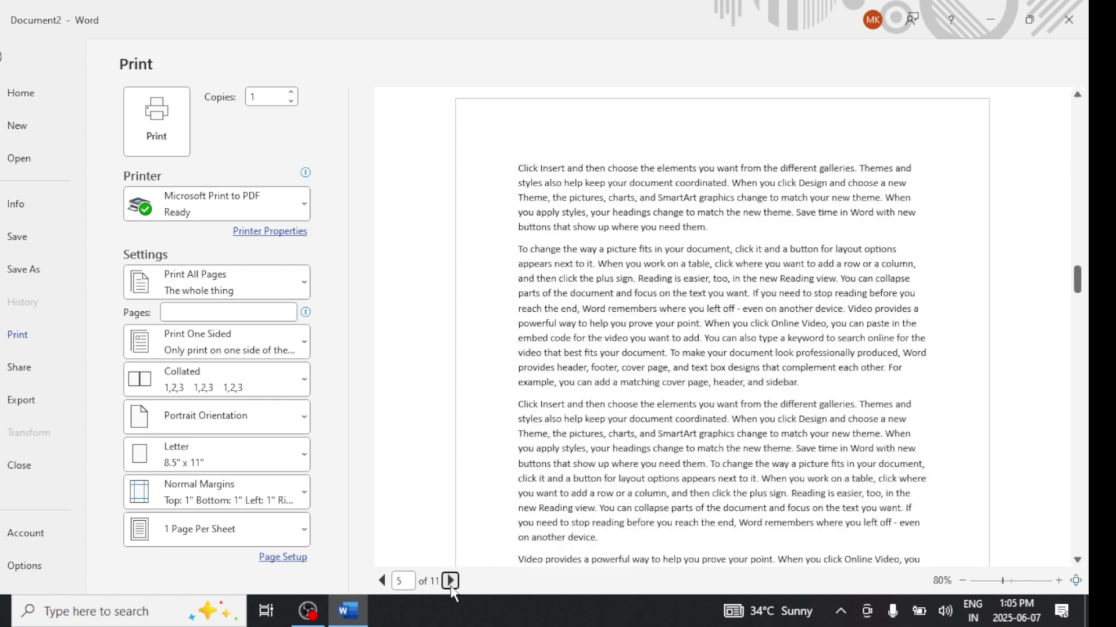
click(451, 581)
click(451, 581)
click(451, 581)
click(450, 581)
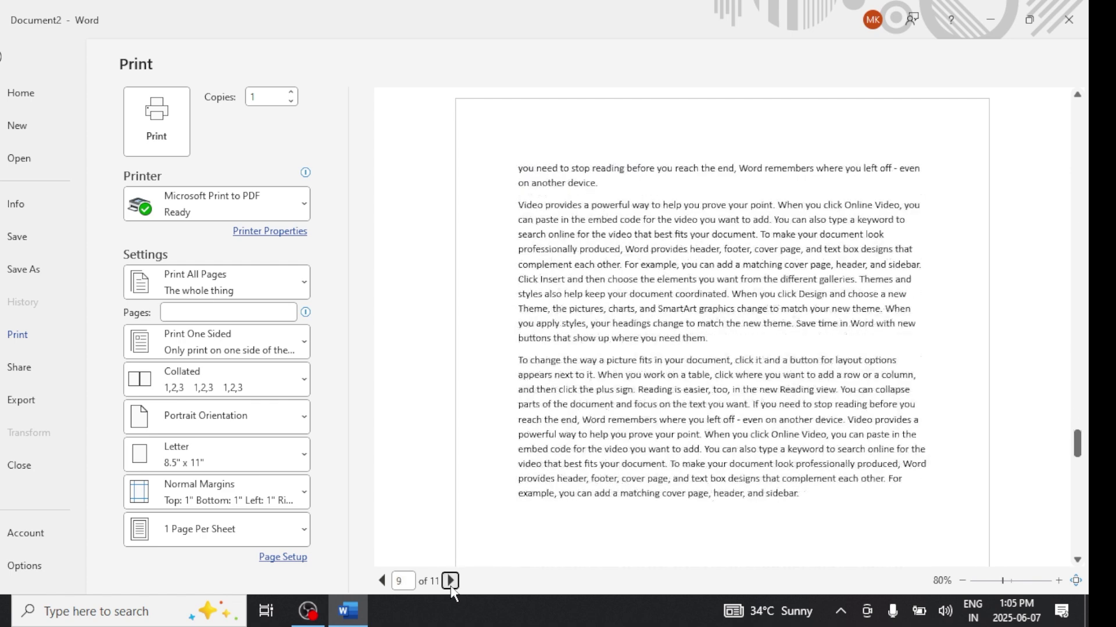
click(451, 581)
click(450, 581)
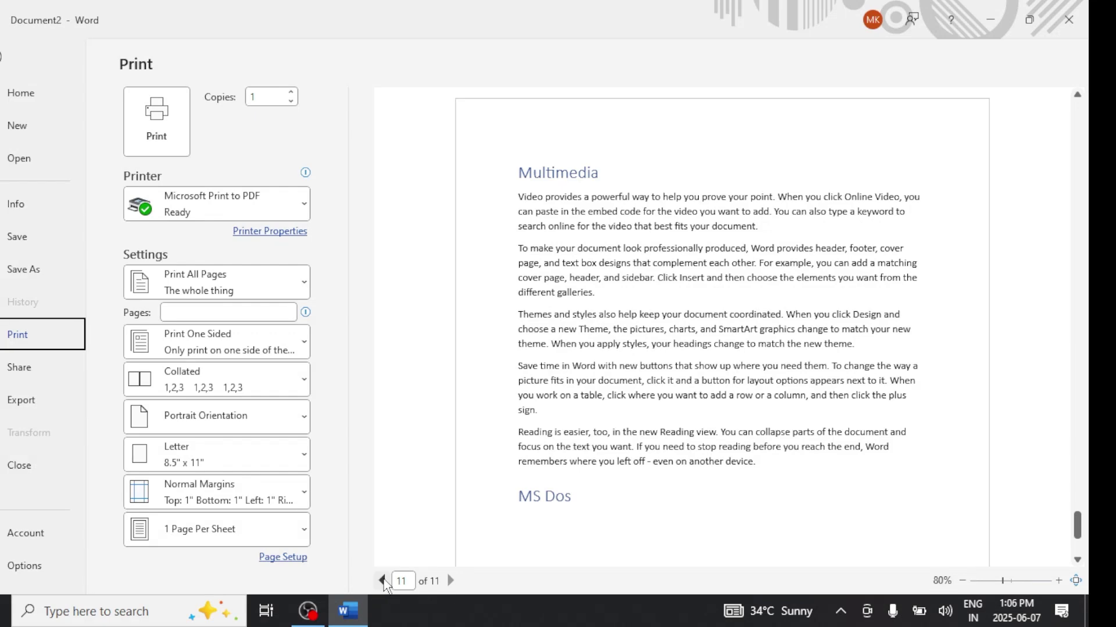
Step: Page back through the print preview to page 5, and return to the document without printing
click(382, 581)
click(382, 581)
click(382, 581)
click(382, 581)
click(382, 581)
click(382, 581)
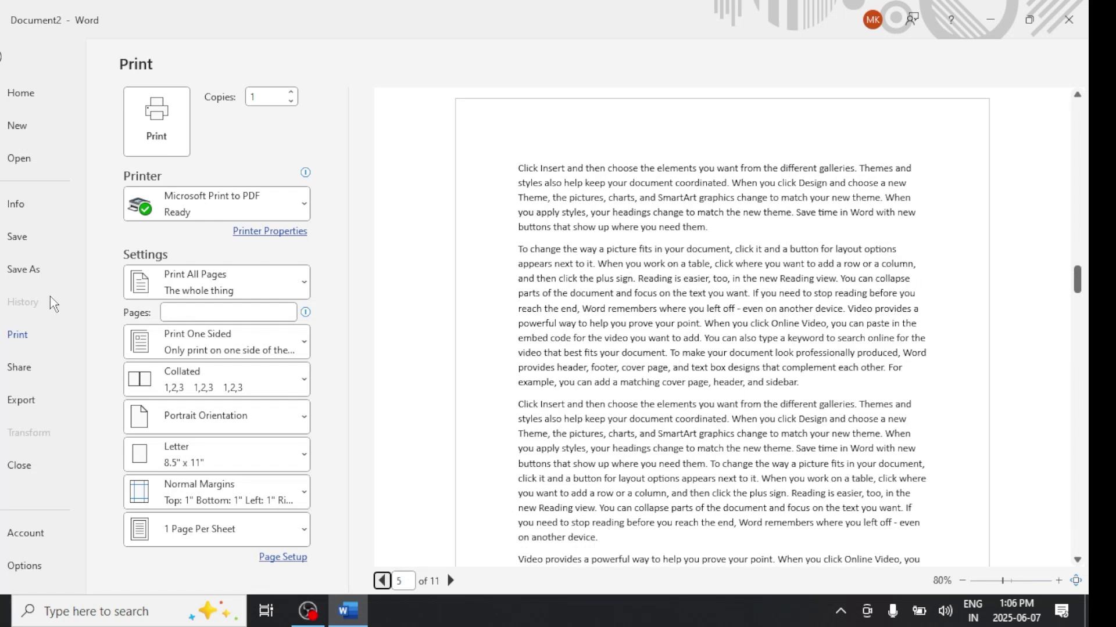
click(1, 58)
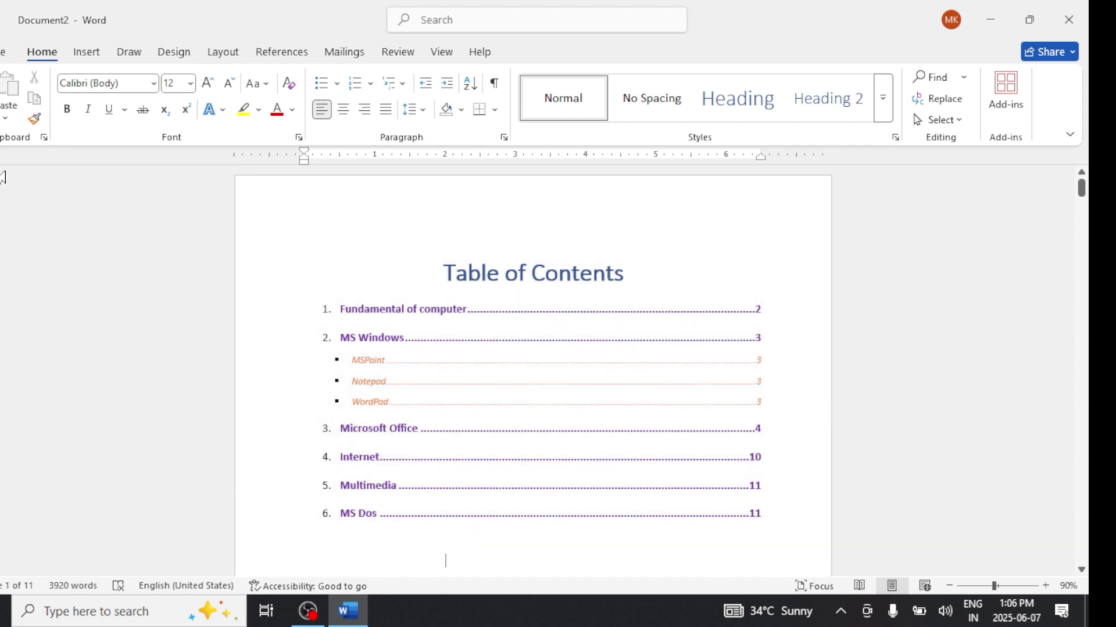
Step: Save the document in the Documents folder as a Word Document named "Table of Contents"
click(7, 53)
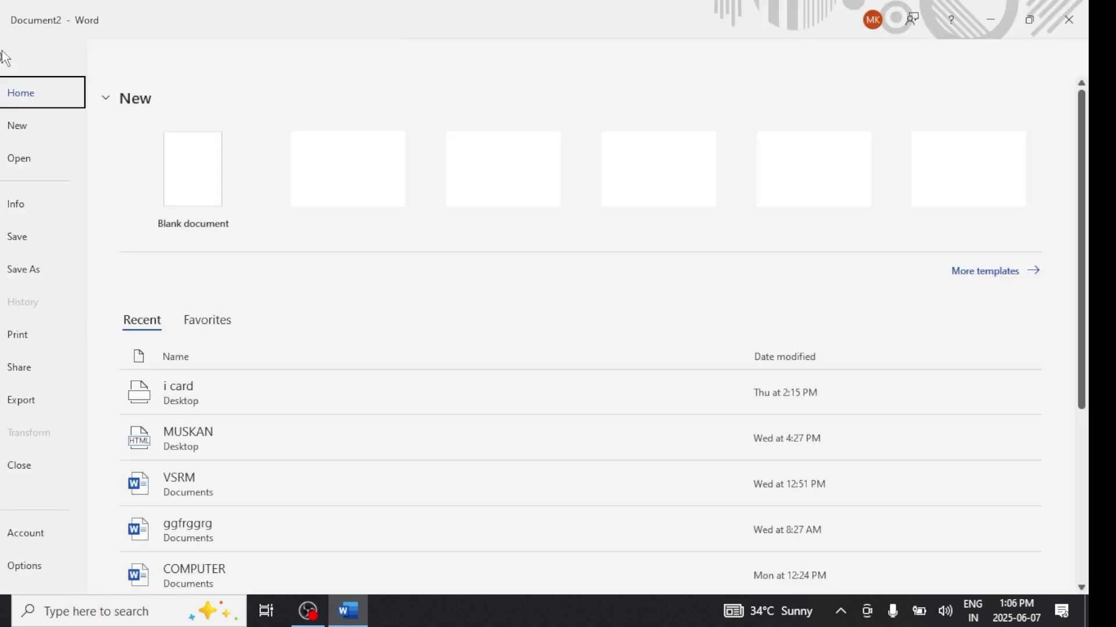
click(28, 232)
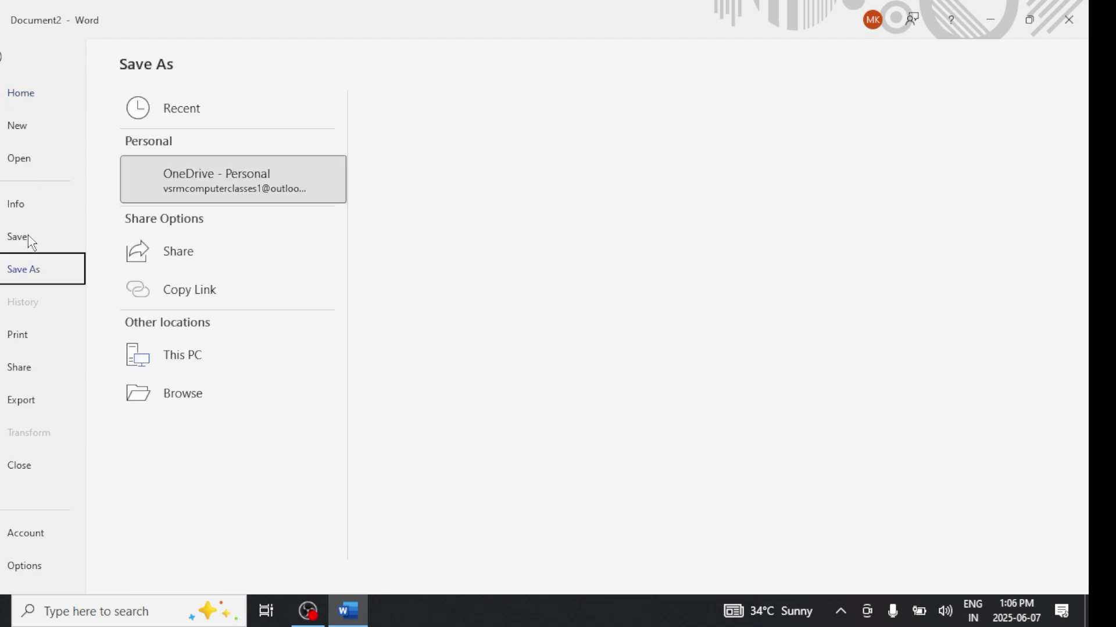
click(27, 239)
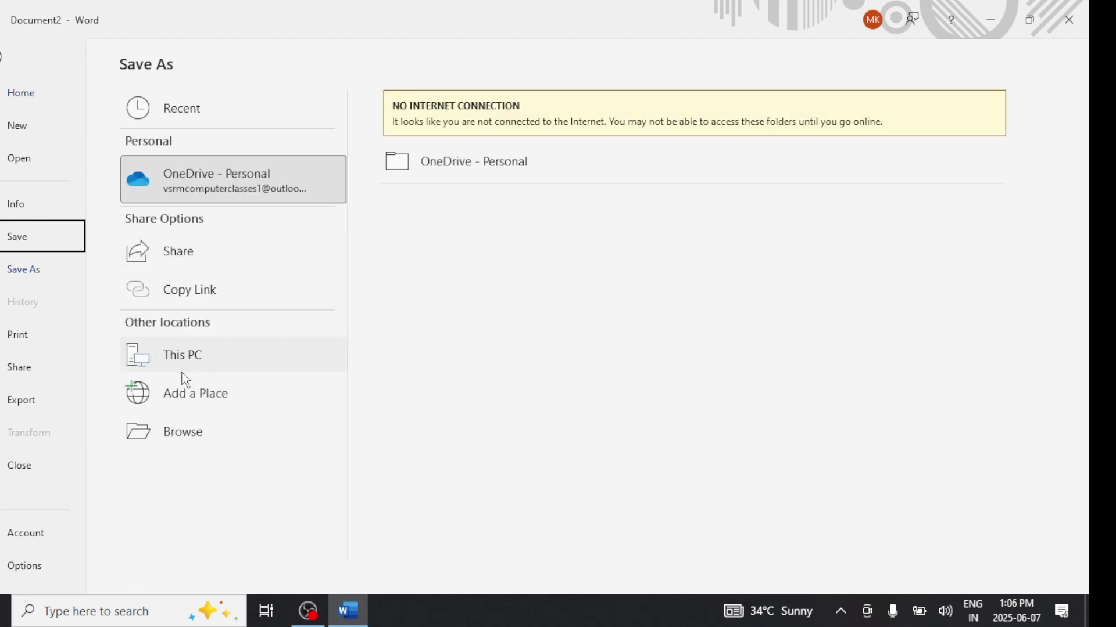
click(195, 363)
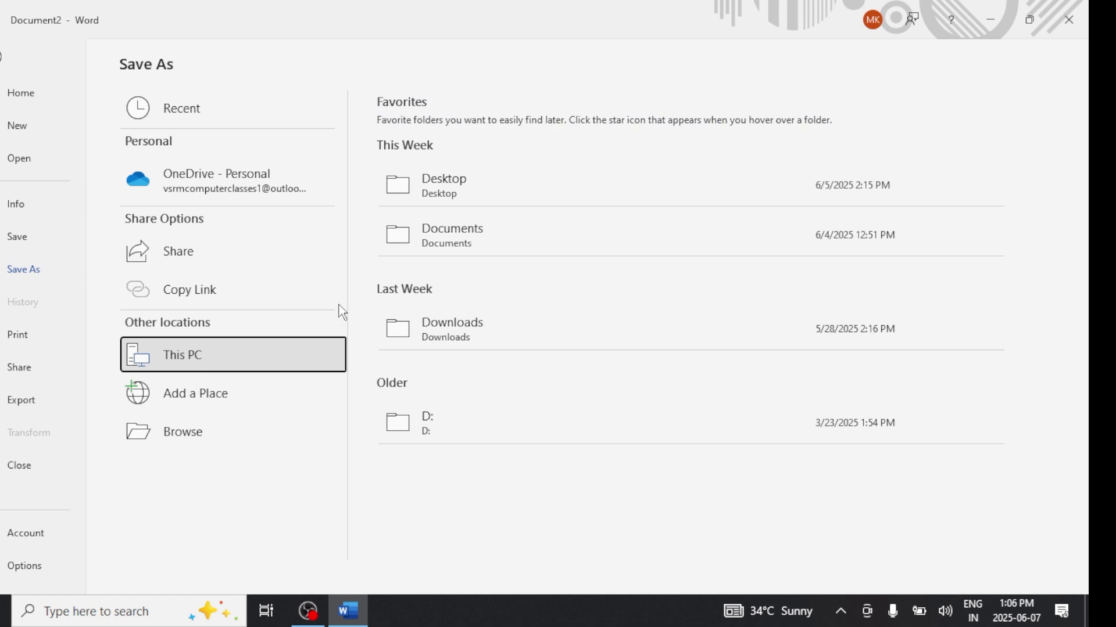
click(171, 432)
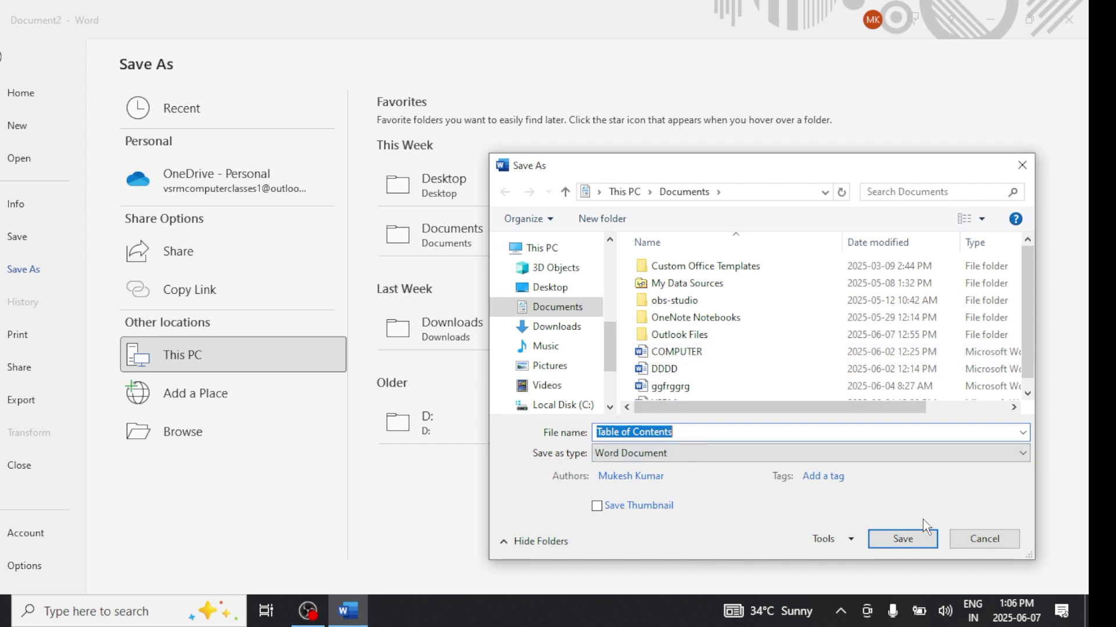
click(918, 539)
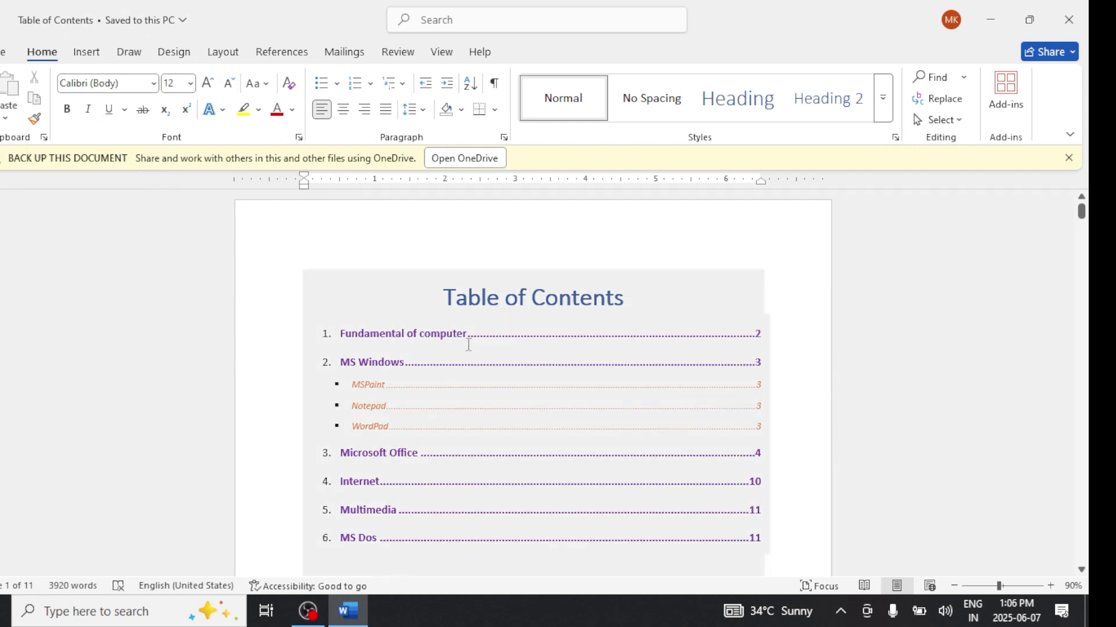
click(753, 563)
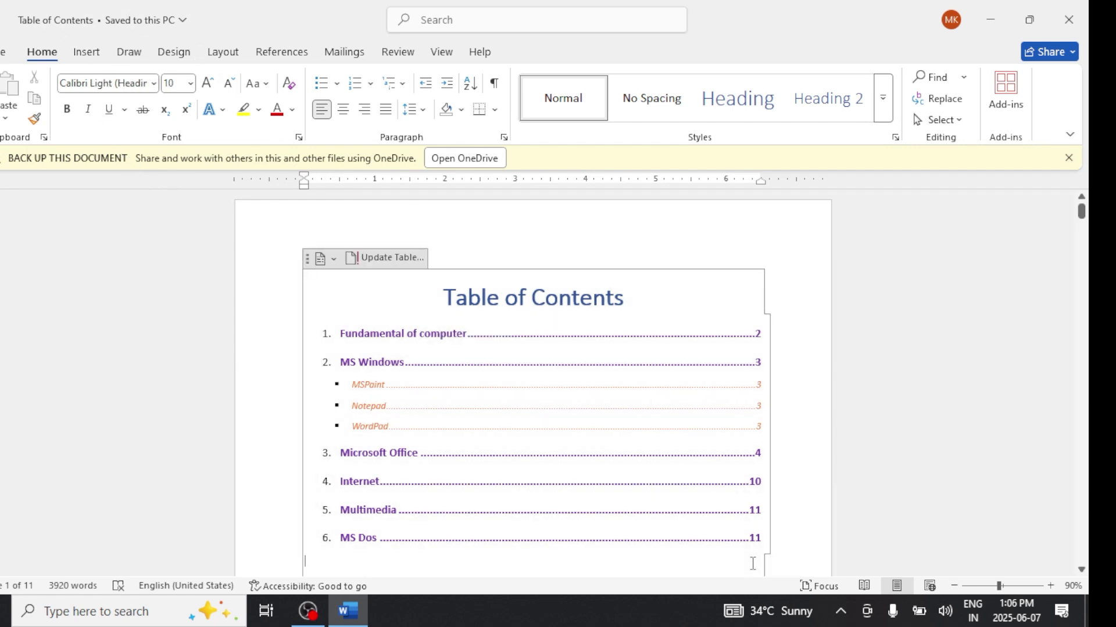
scroll(753, 564, down, 3)
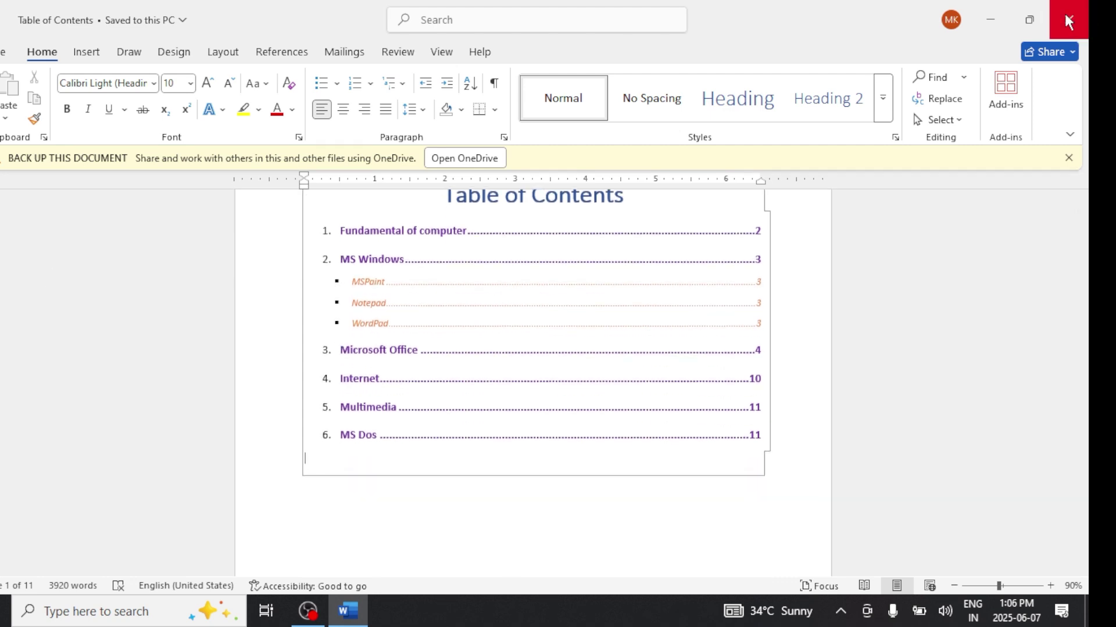
click(308, 611)
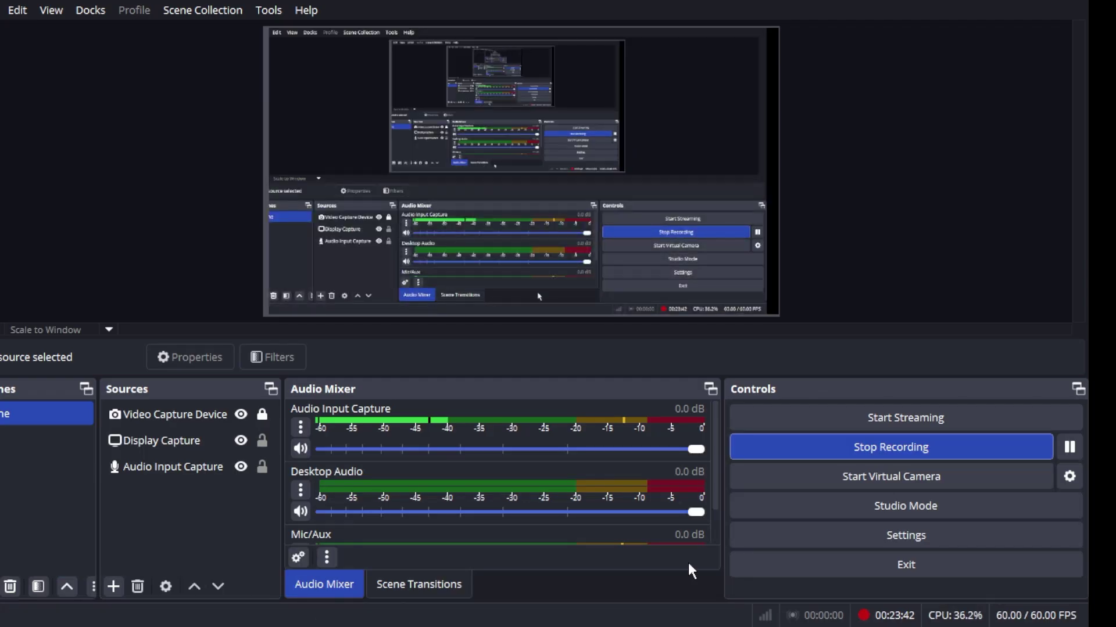